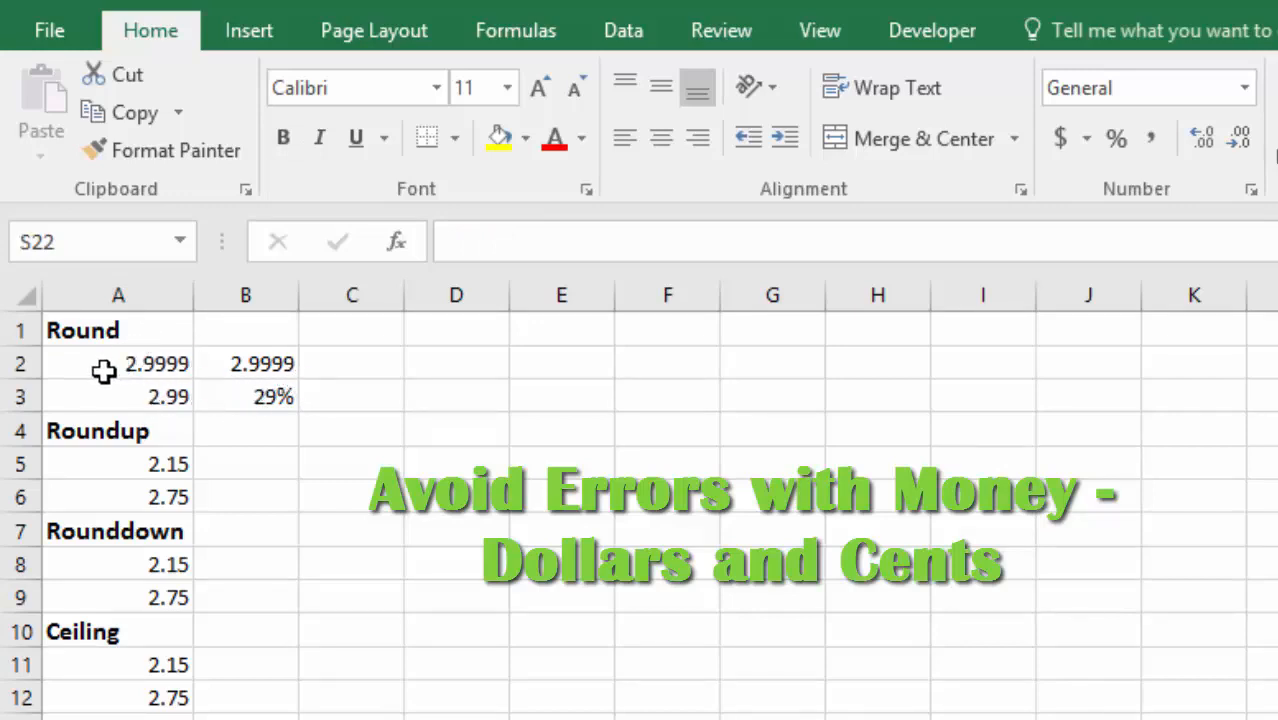
Enter the formula =SUM(A2:B2) in cell C2.
left_click(336, 368)
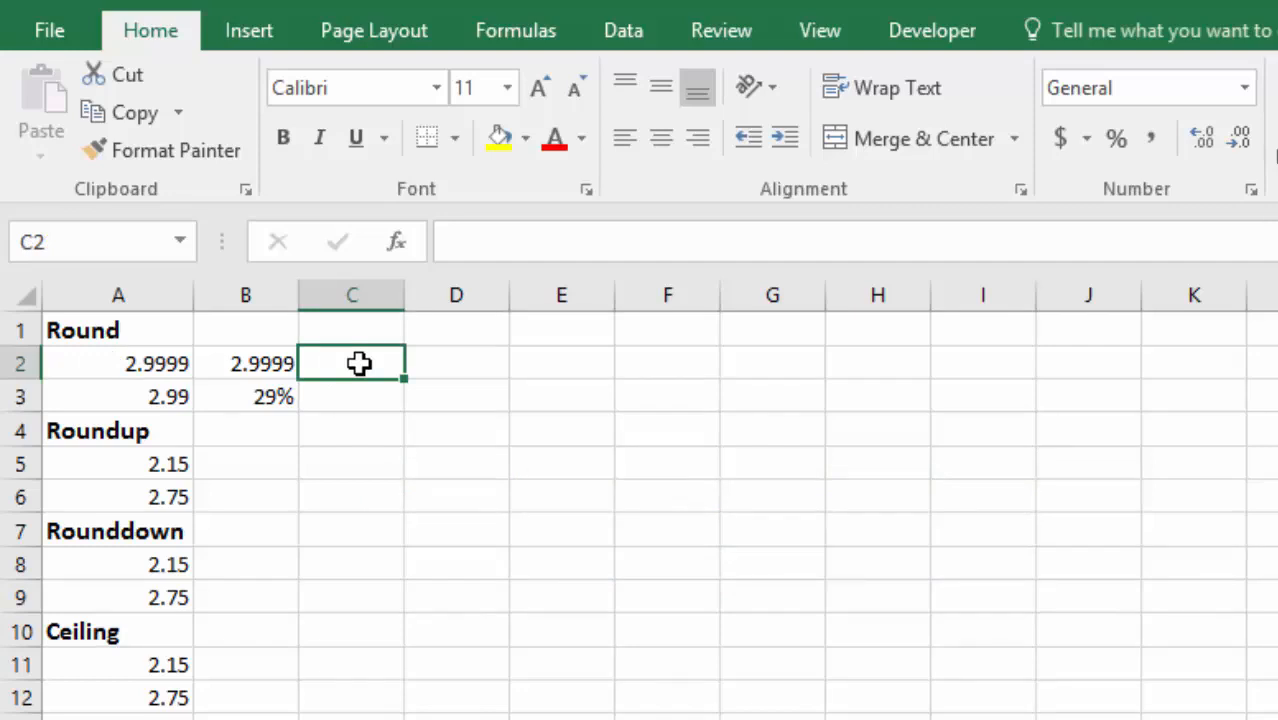
key("alt+equal")
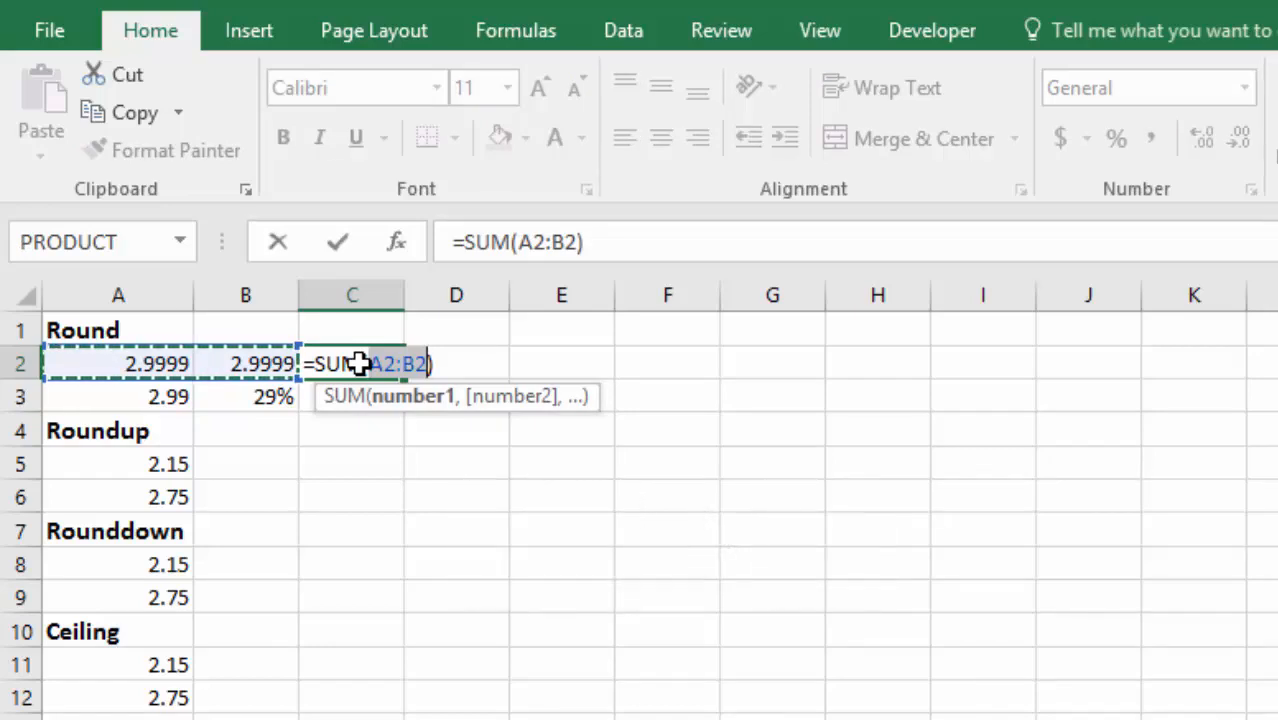
key("Return")
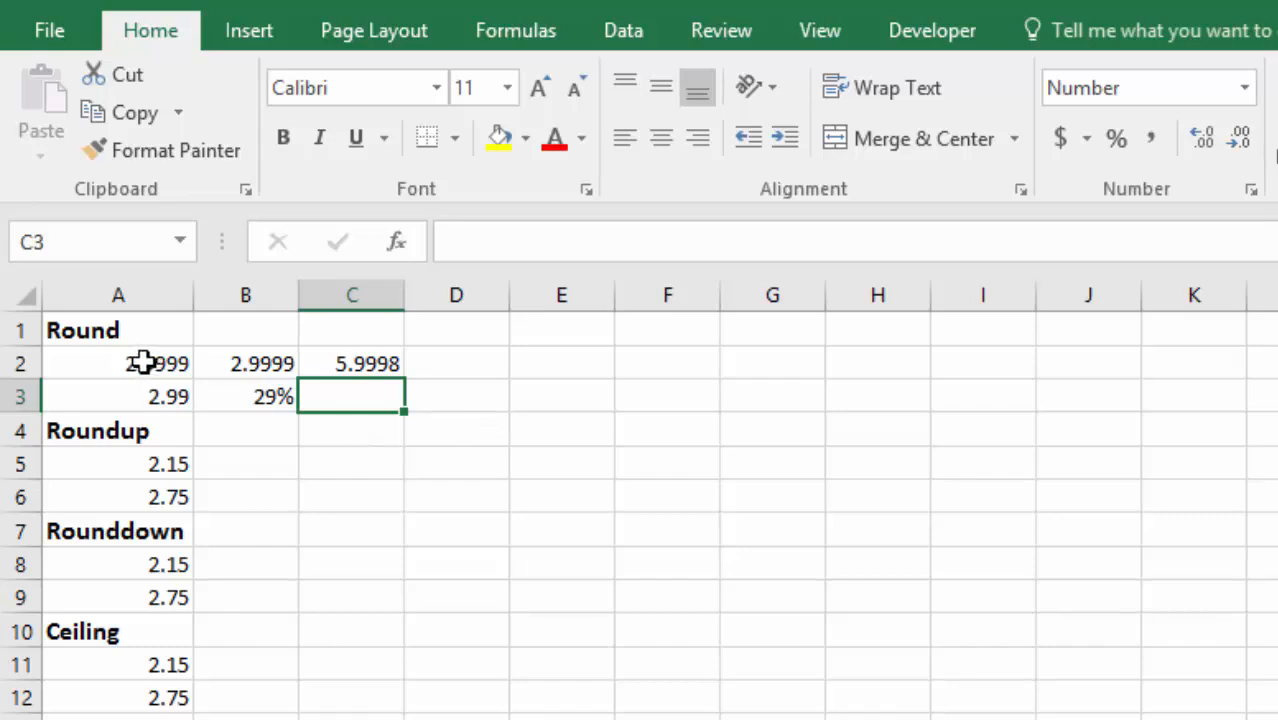
Format cells A2:B2 to display two decimal places, and check the stored value of each cell.
left_click_drag(145, 362, 294, 363)
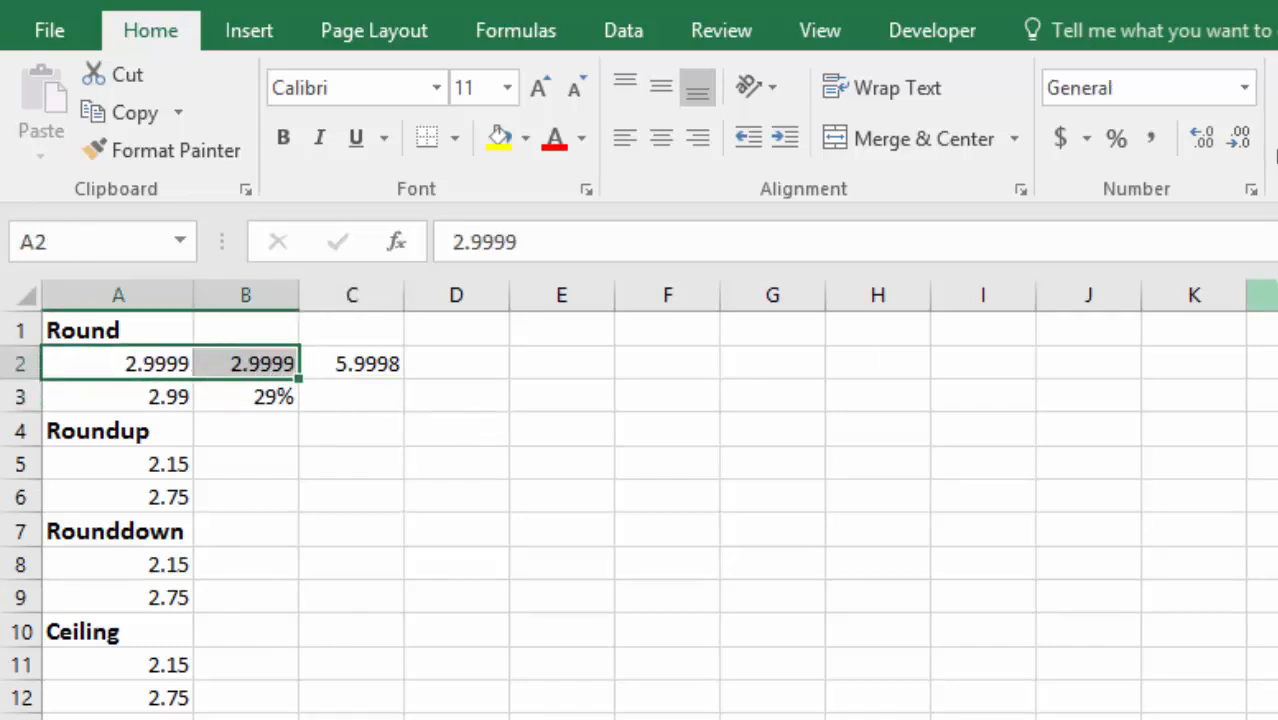
left_click(1239, 140)
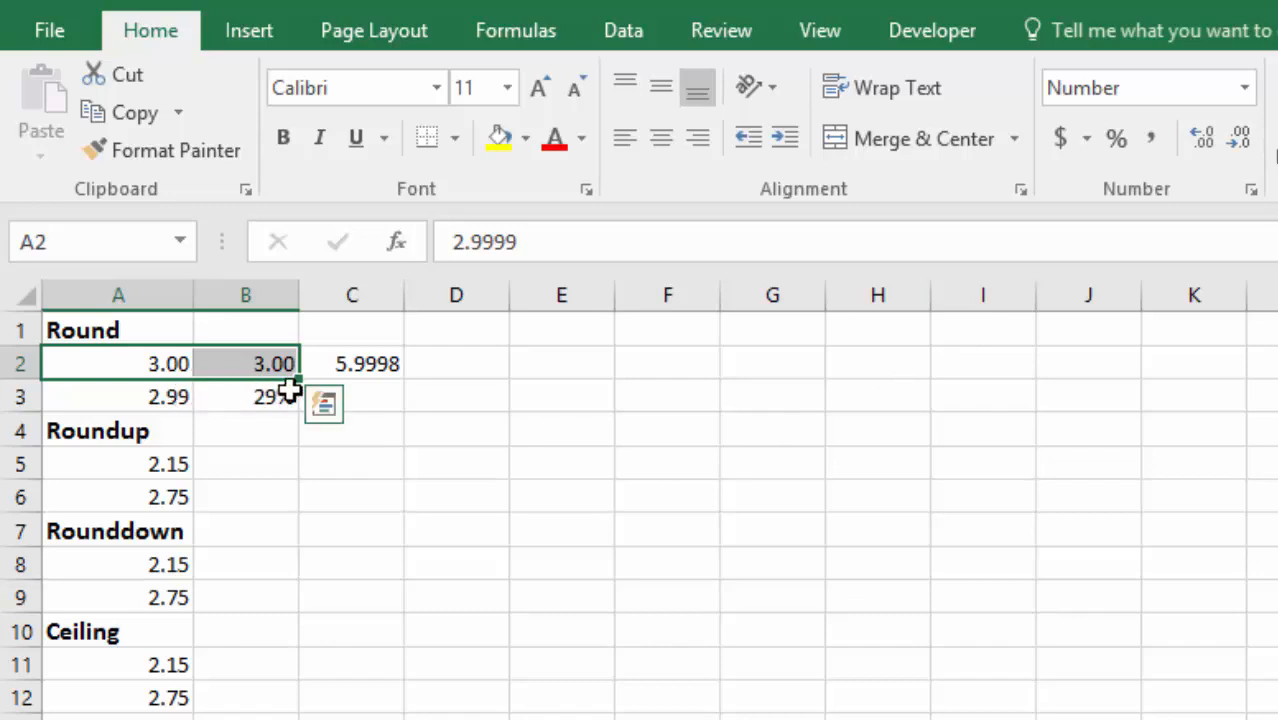
left_click(165, 378)
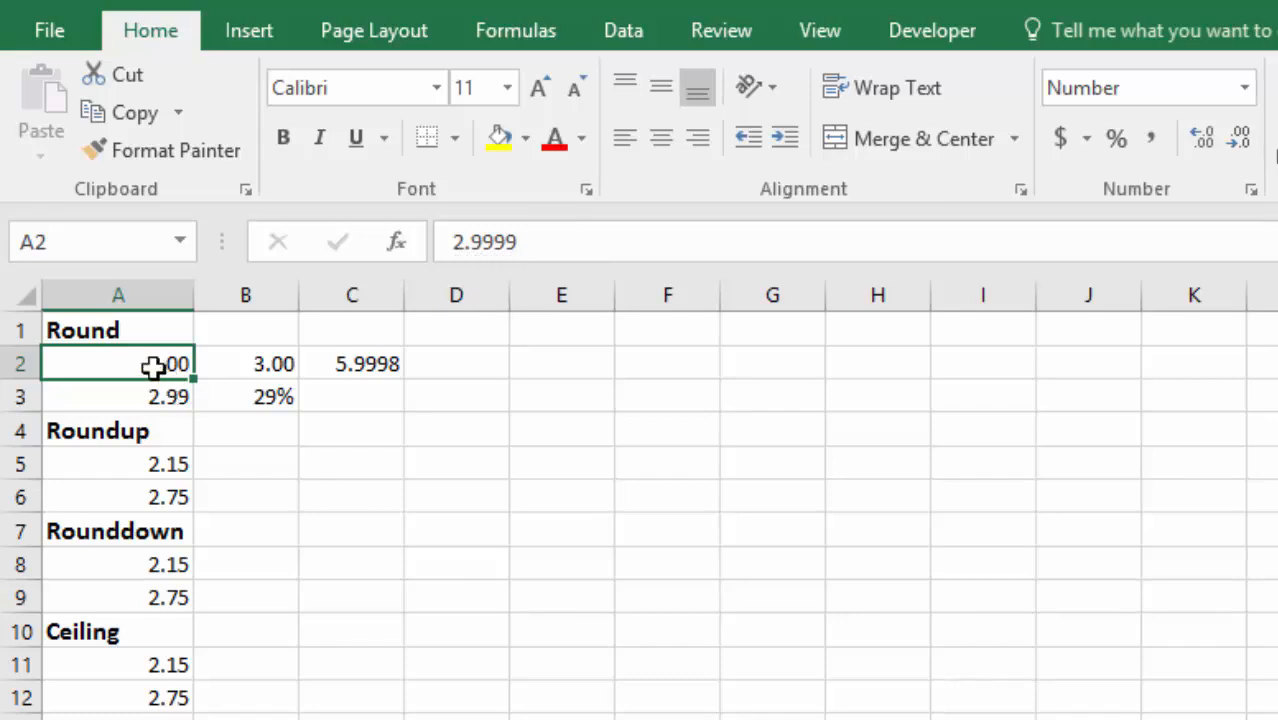
left_click(244, 365)
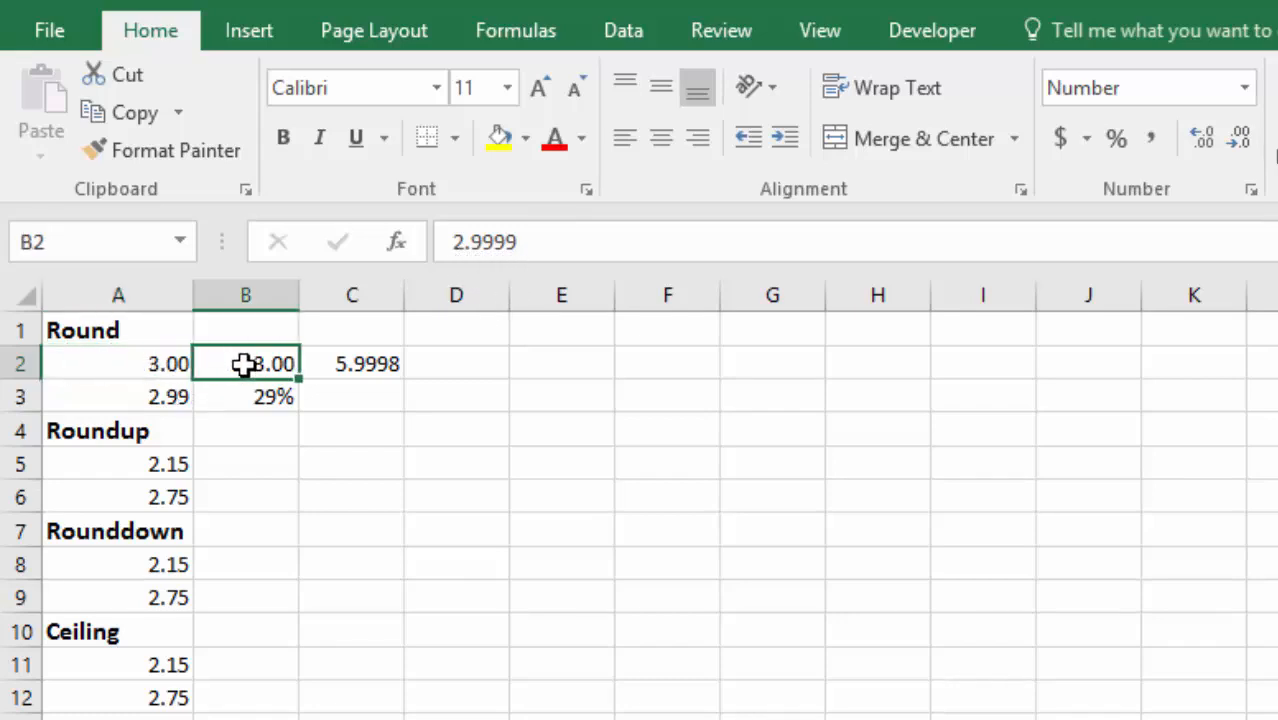
Replace the sum formula in C2 with =ROUND(A2+B2,2).
left_click(318, 364)
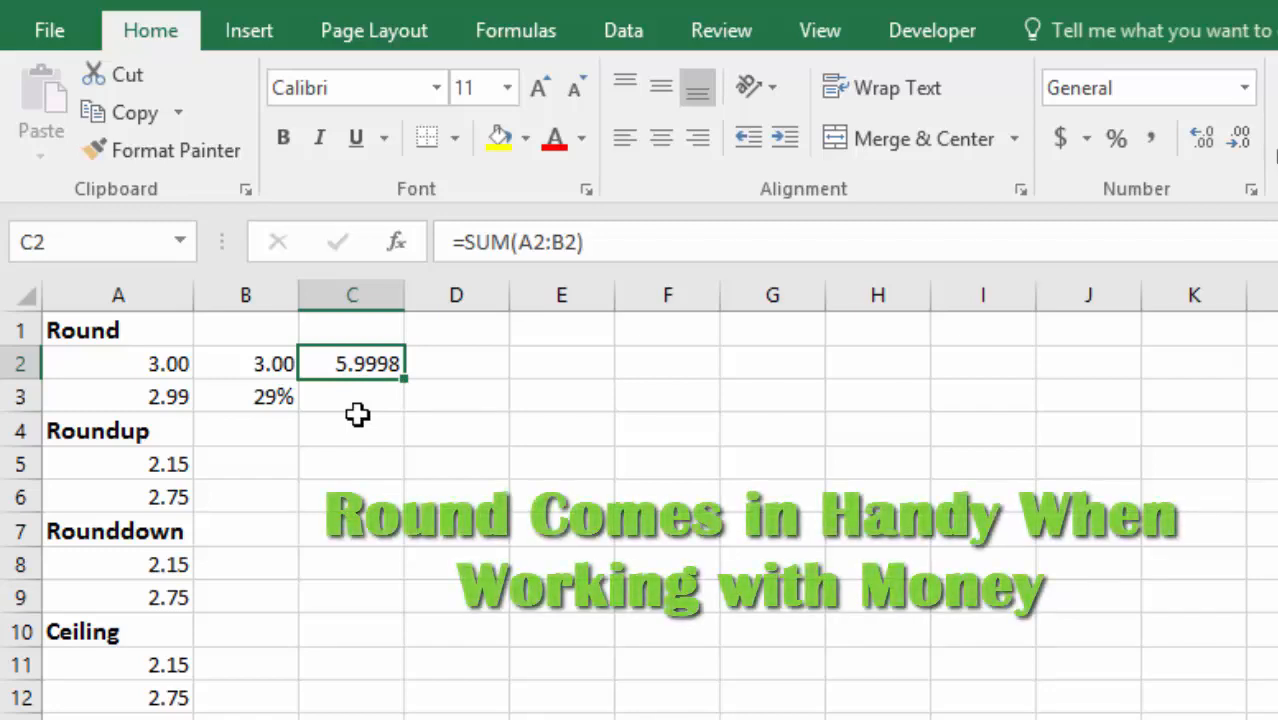
key("Delete")
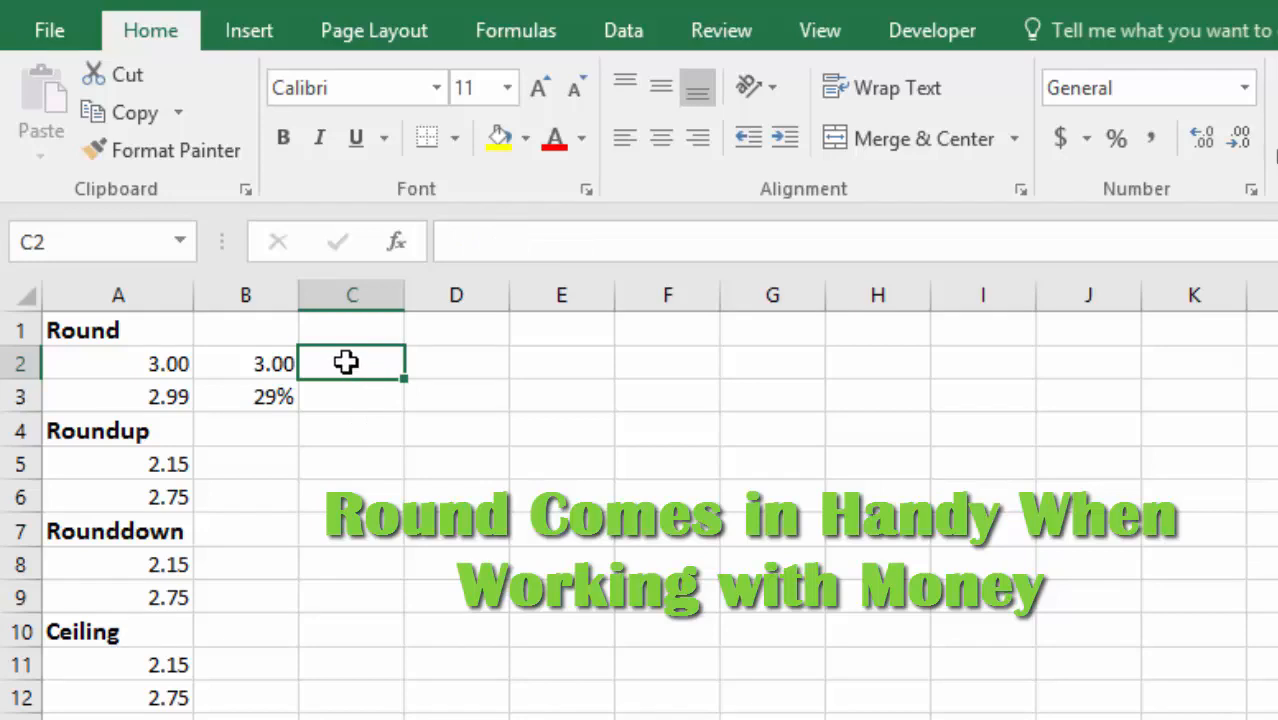
type("=")
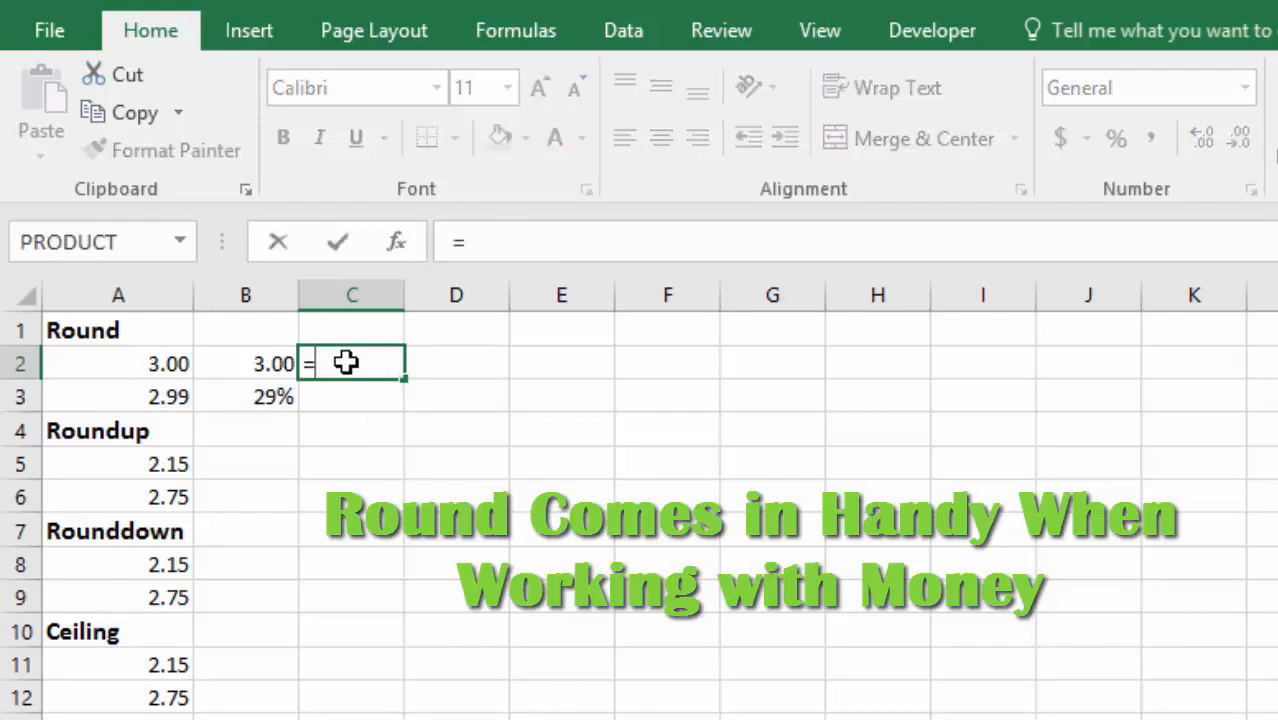
type("roun")
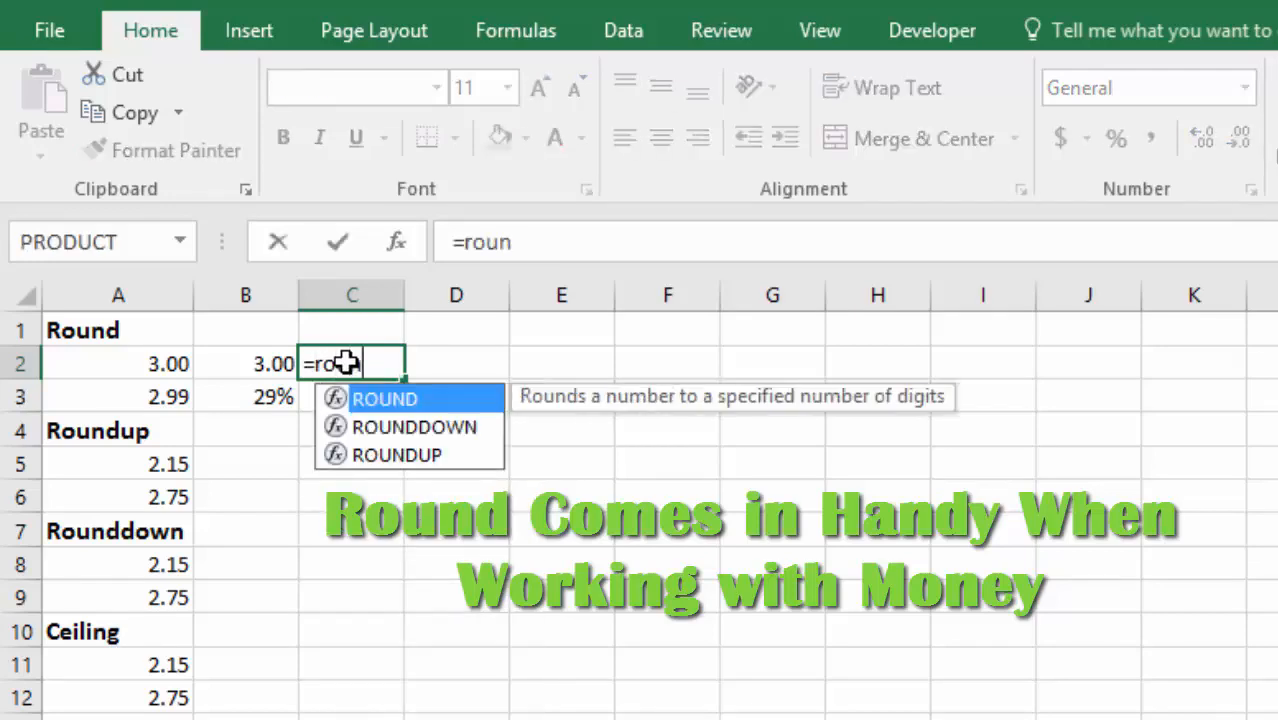
key("Tab")
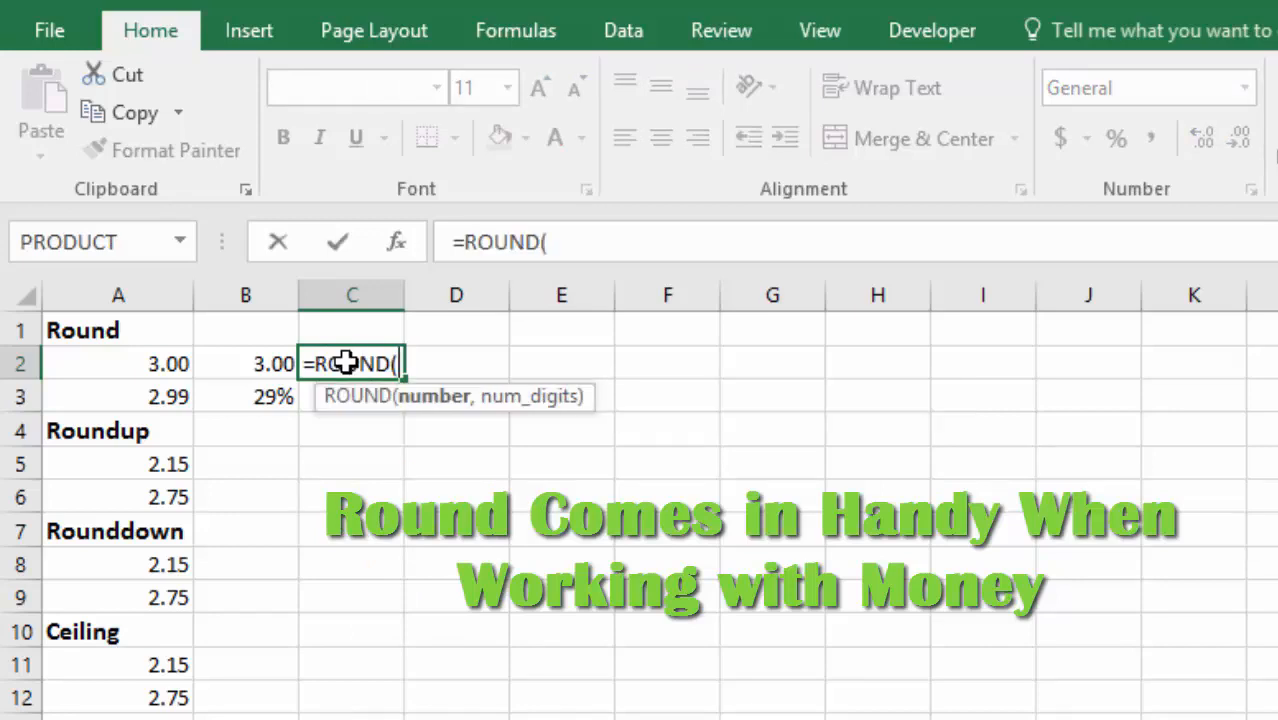
left_click(131, 364)
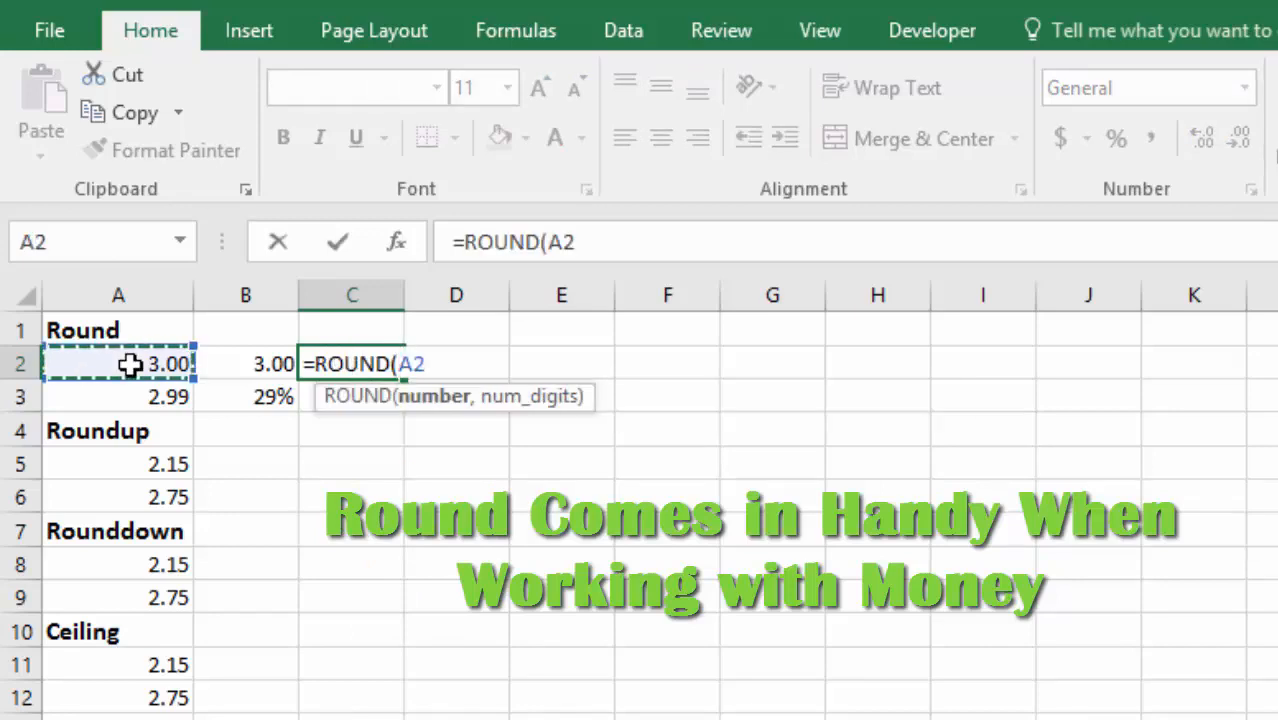
type("+")
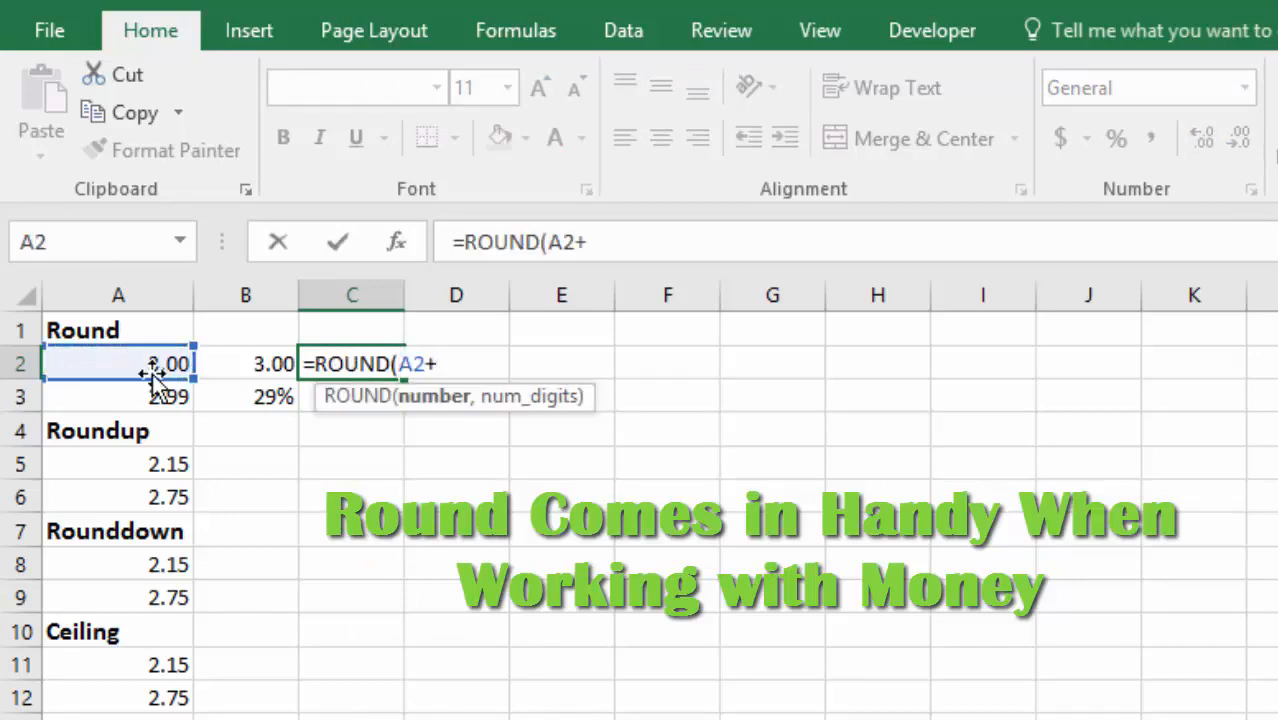
left_click(257, 365)
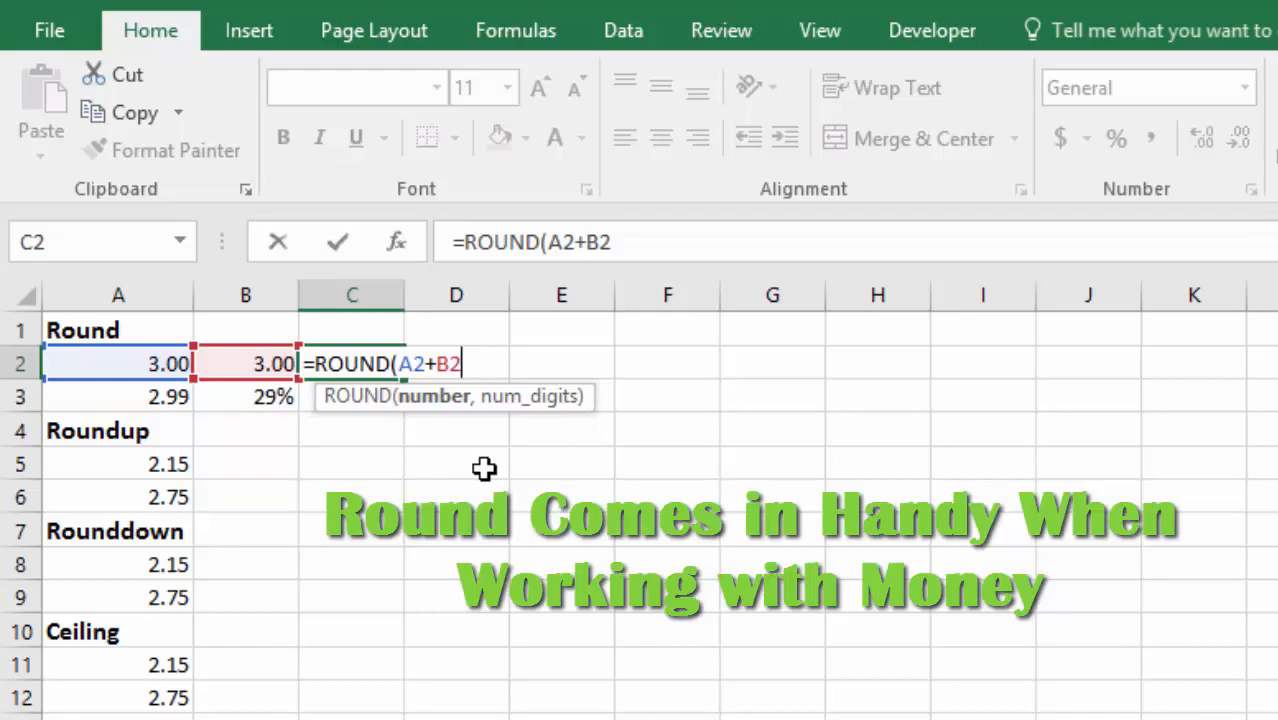
type(",2")
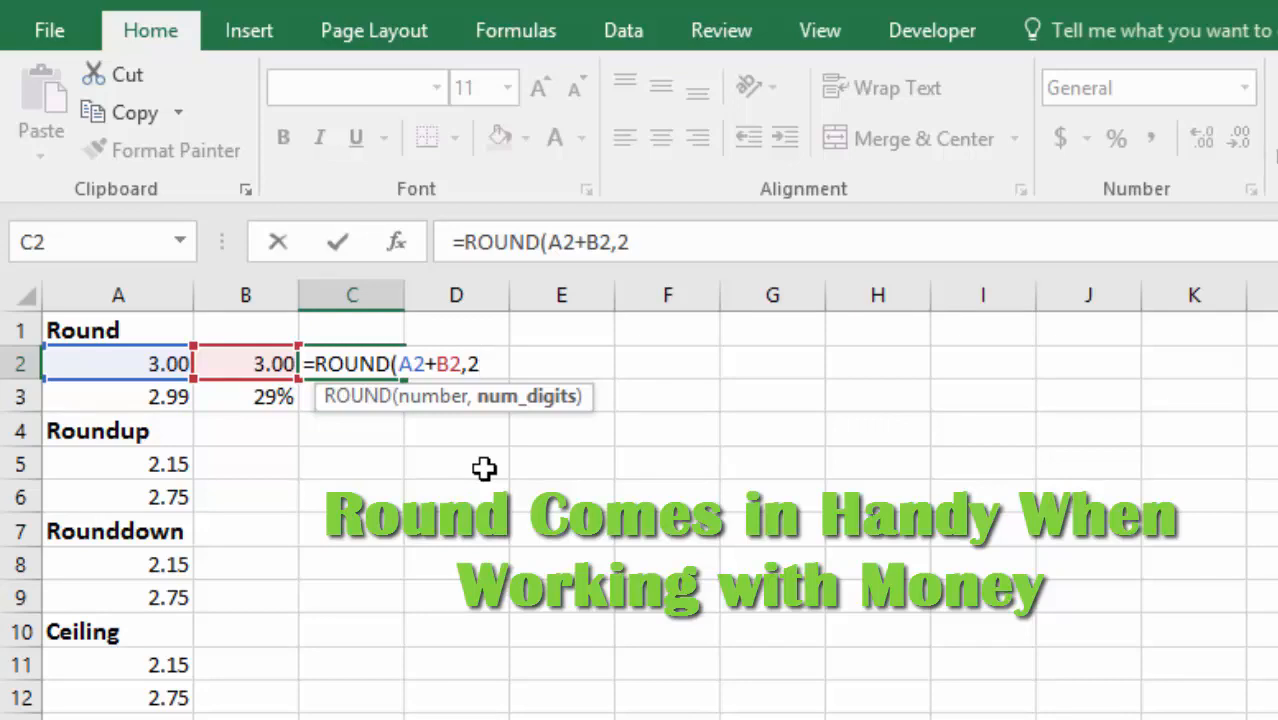
key("Tab")
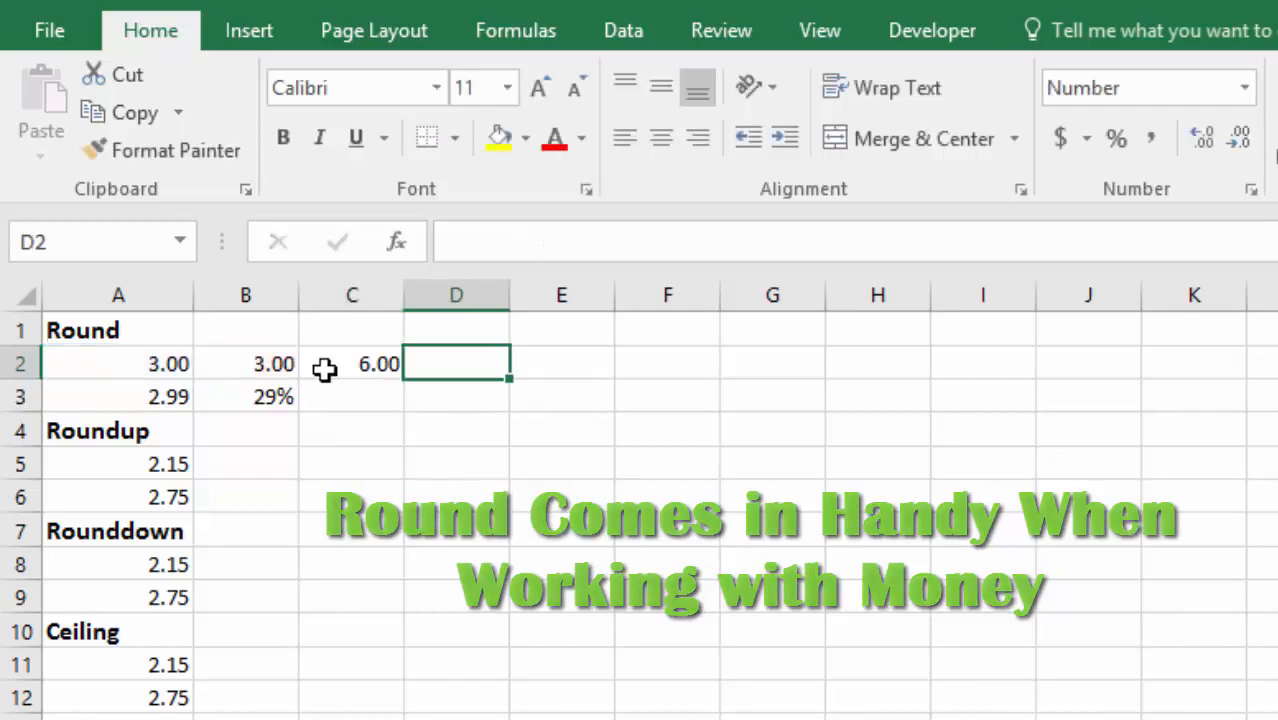
Increase the display of the rounded total in C2 to six decimal places.
left_click(348, 363)
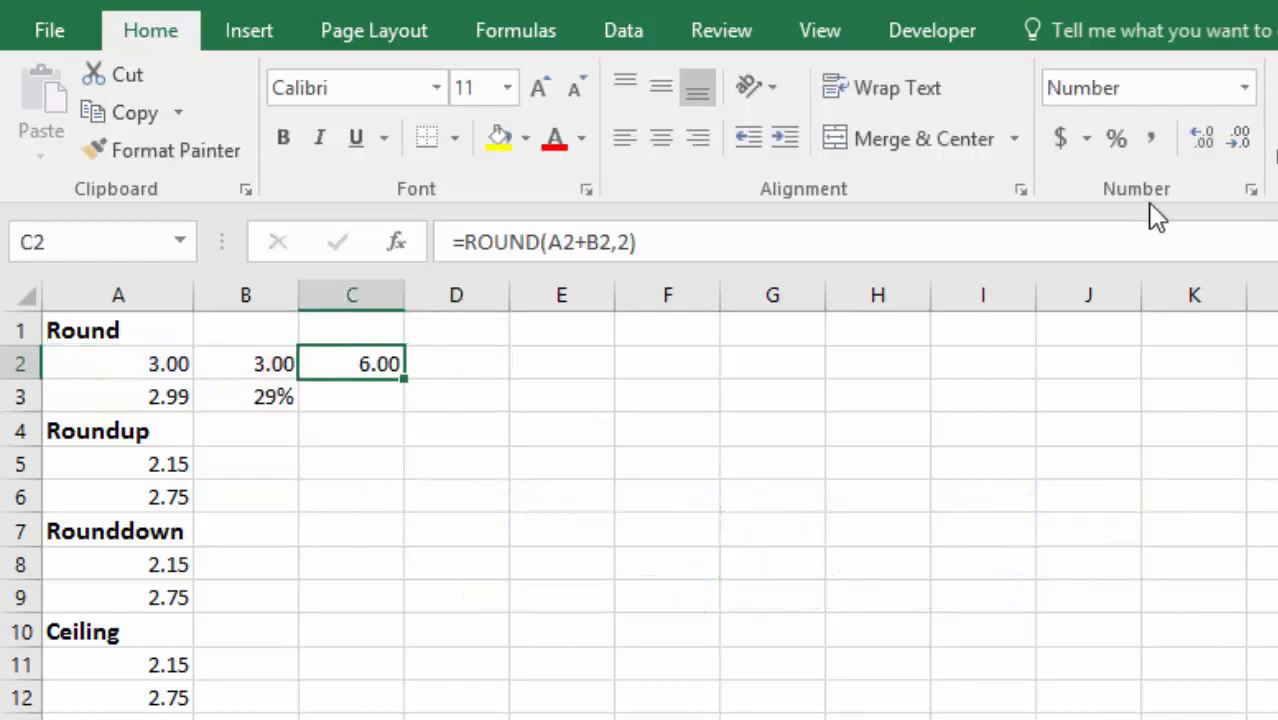
left_click(1197, 141)
left_click(1197, 141)
left_click(1197, 141)
left_click(1197, 141)
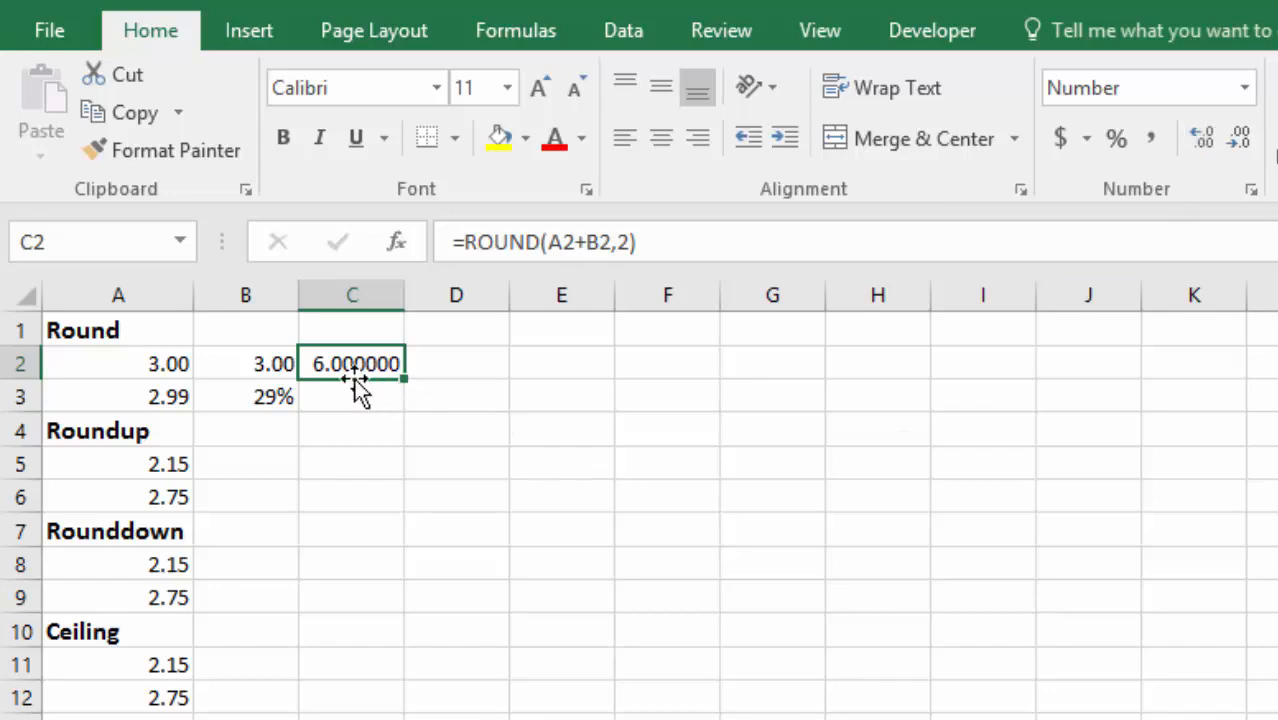
Enter the unrounded addition formula =A2+B2 in cell D2 for comparison.
left_click(456, 365)
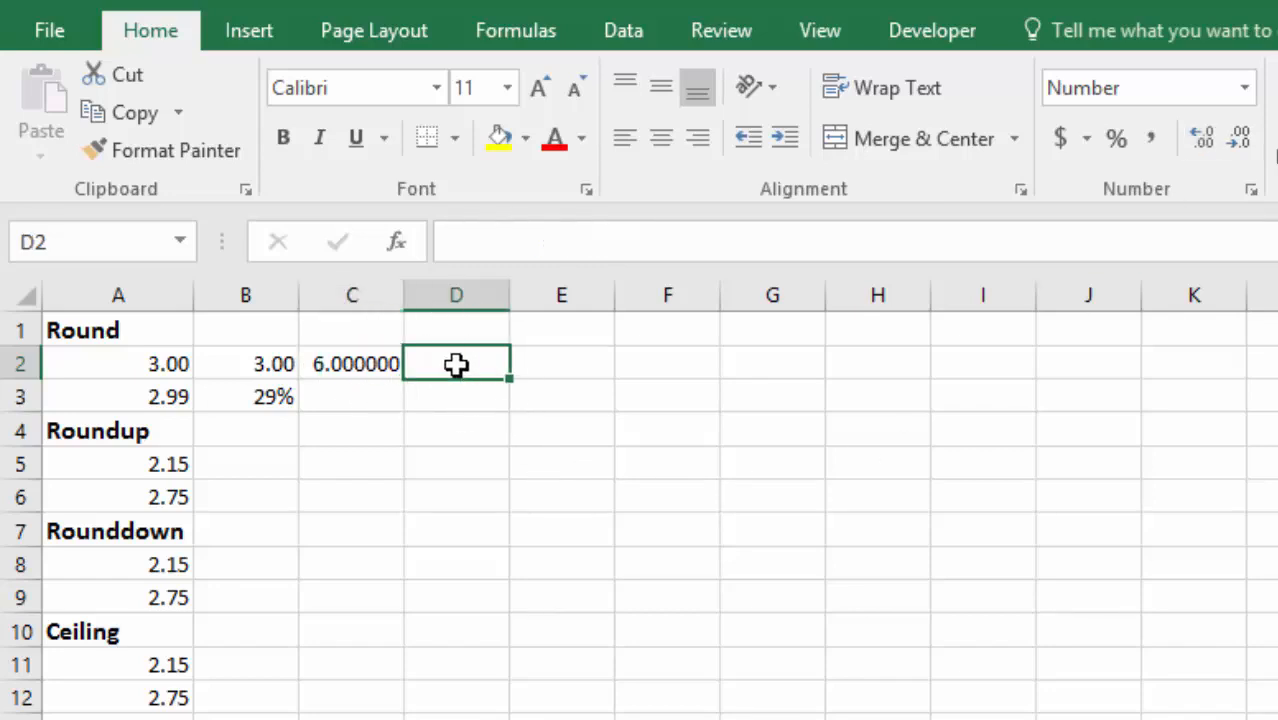
type("=")
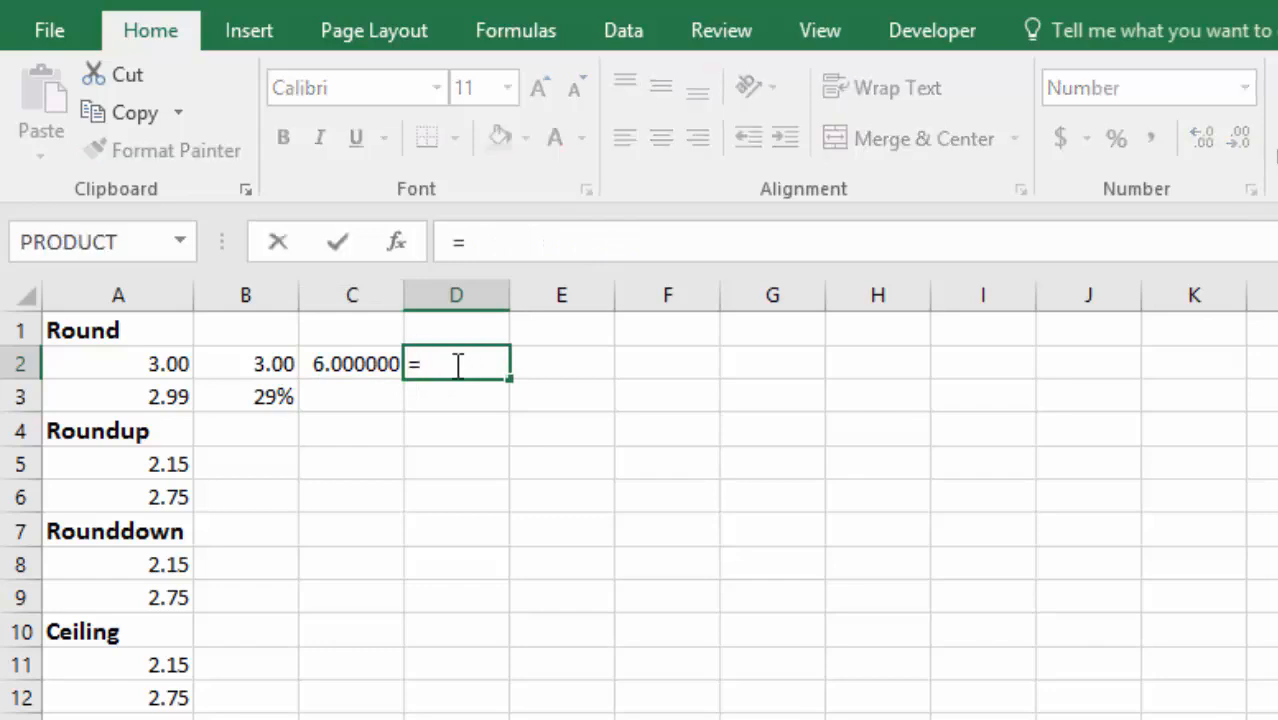
left_click(127, 368)
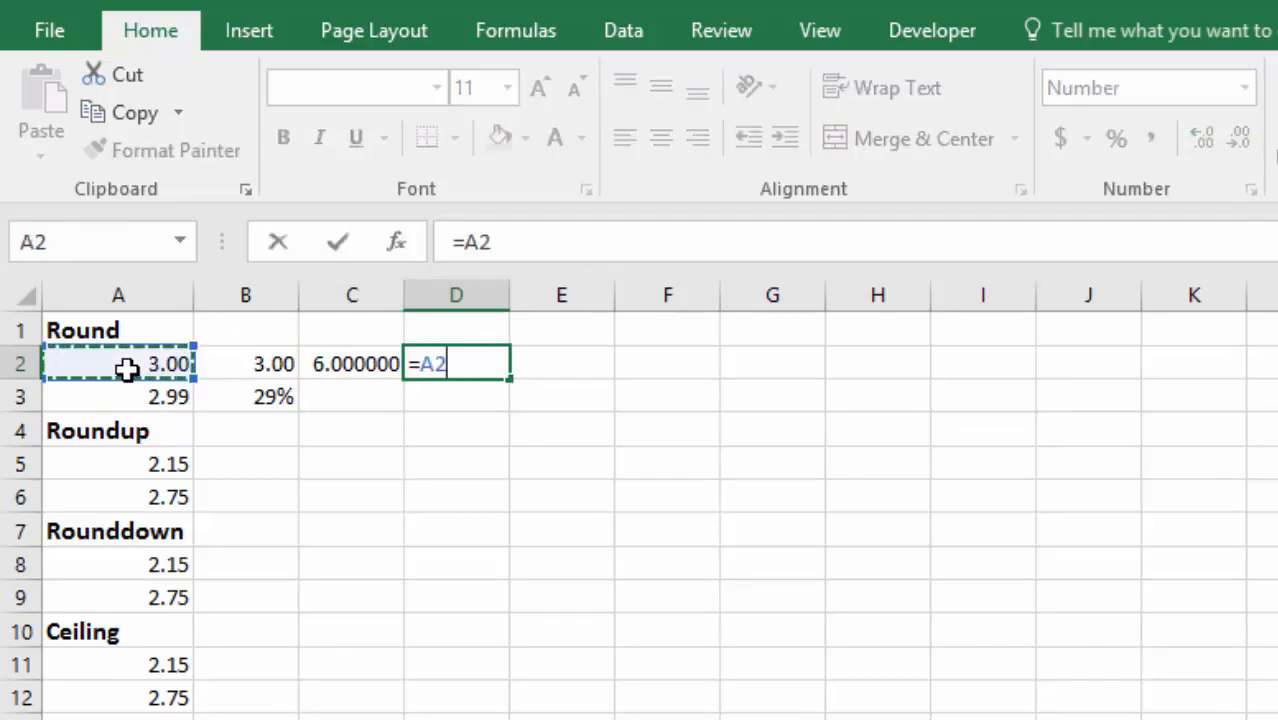
type("+")
left_click(250, 366)
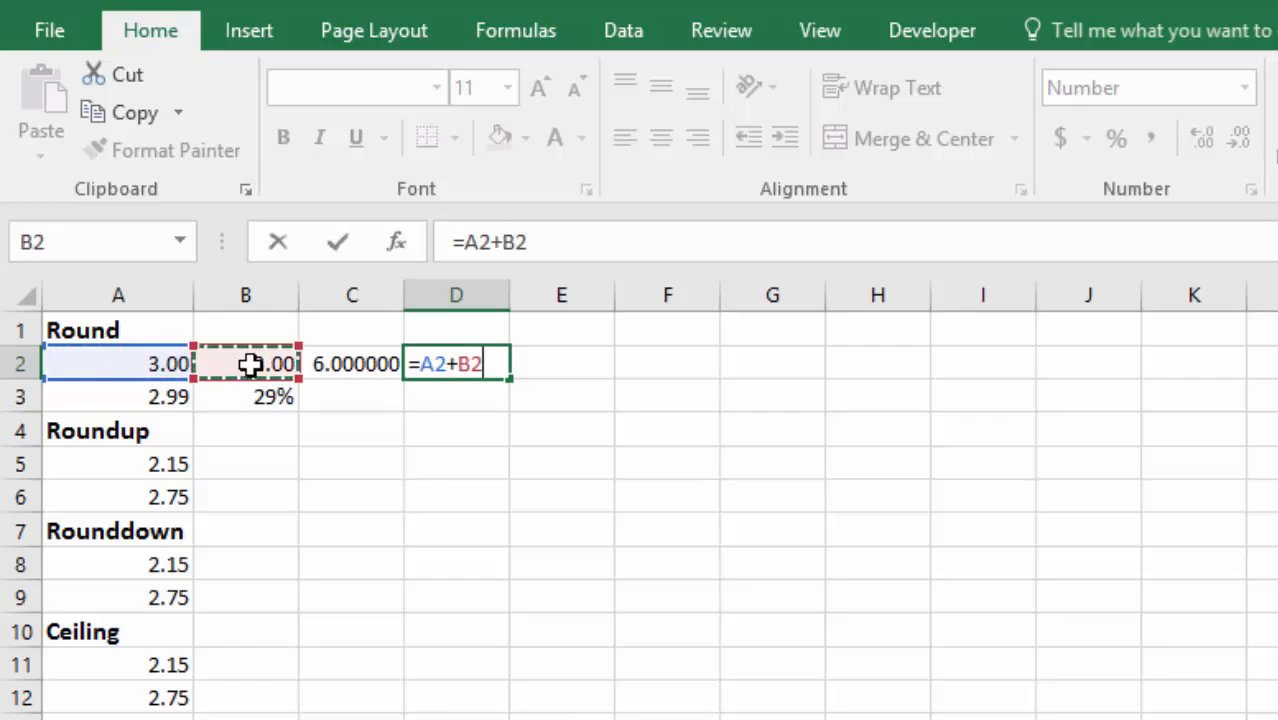
key("Return")
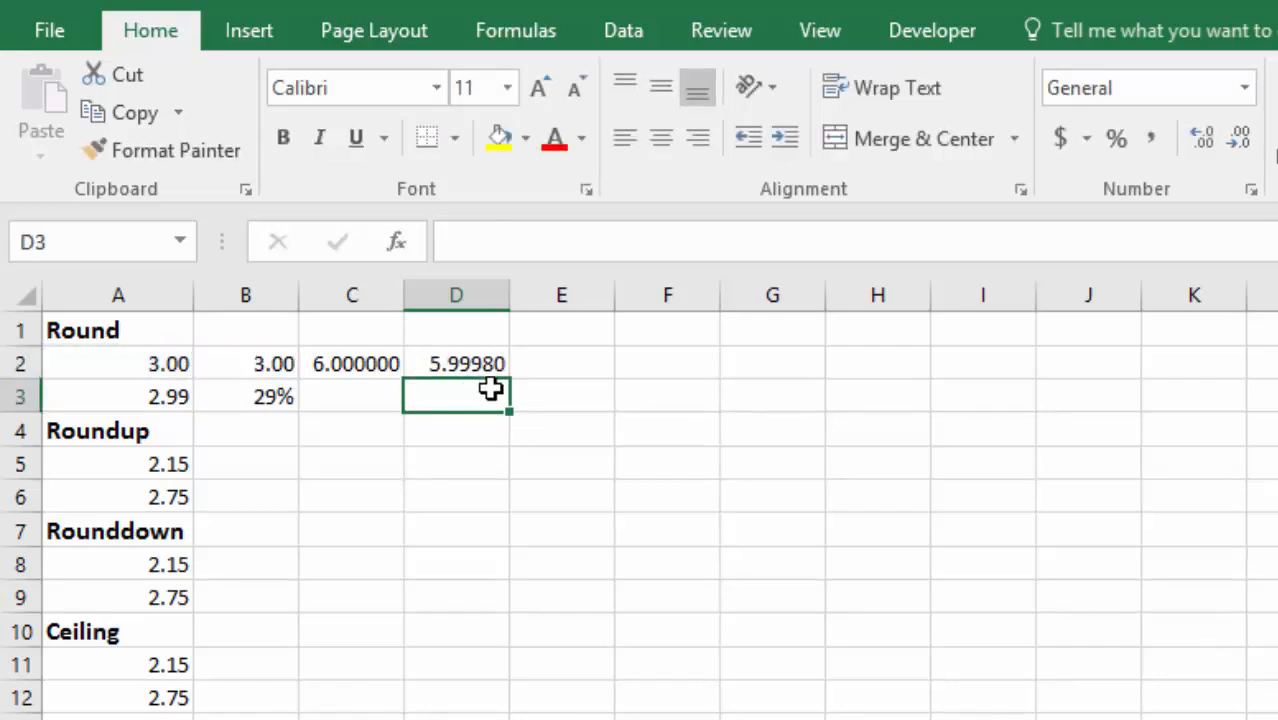
Review the stored values and formulas in cells A2 through D2.
left_click(250, 364)
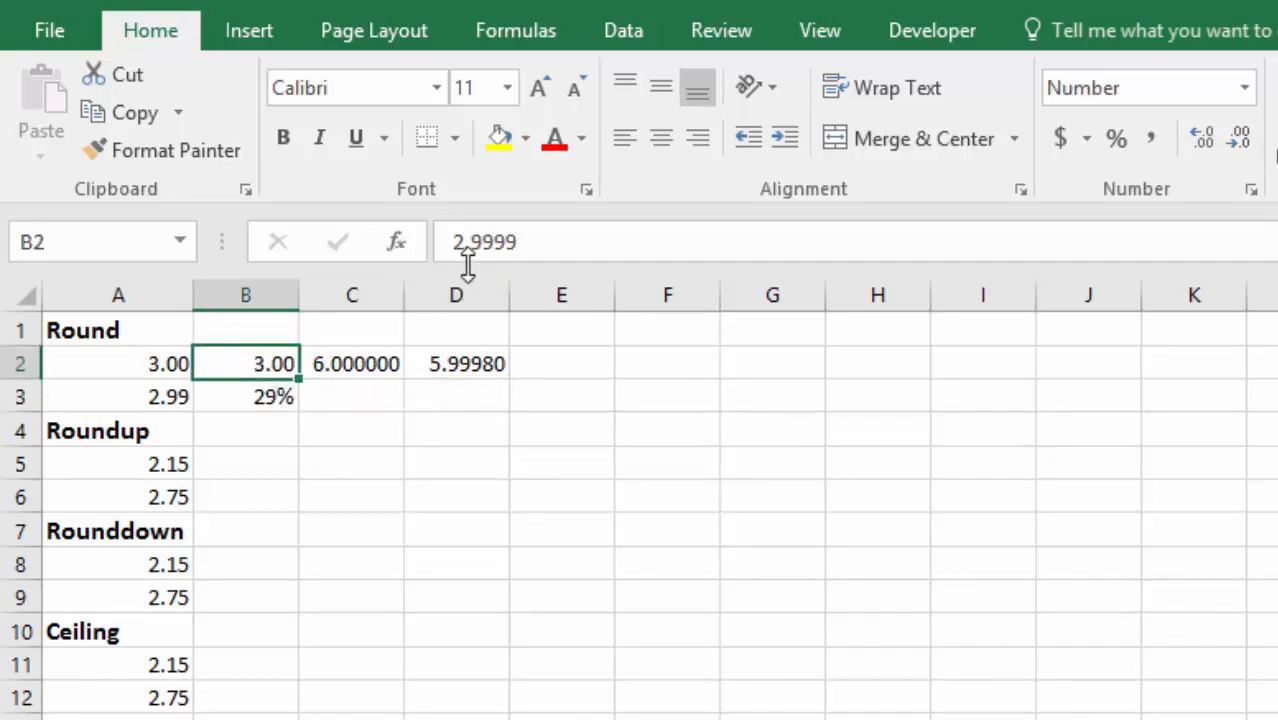
left_click(143, 368)
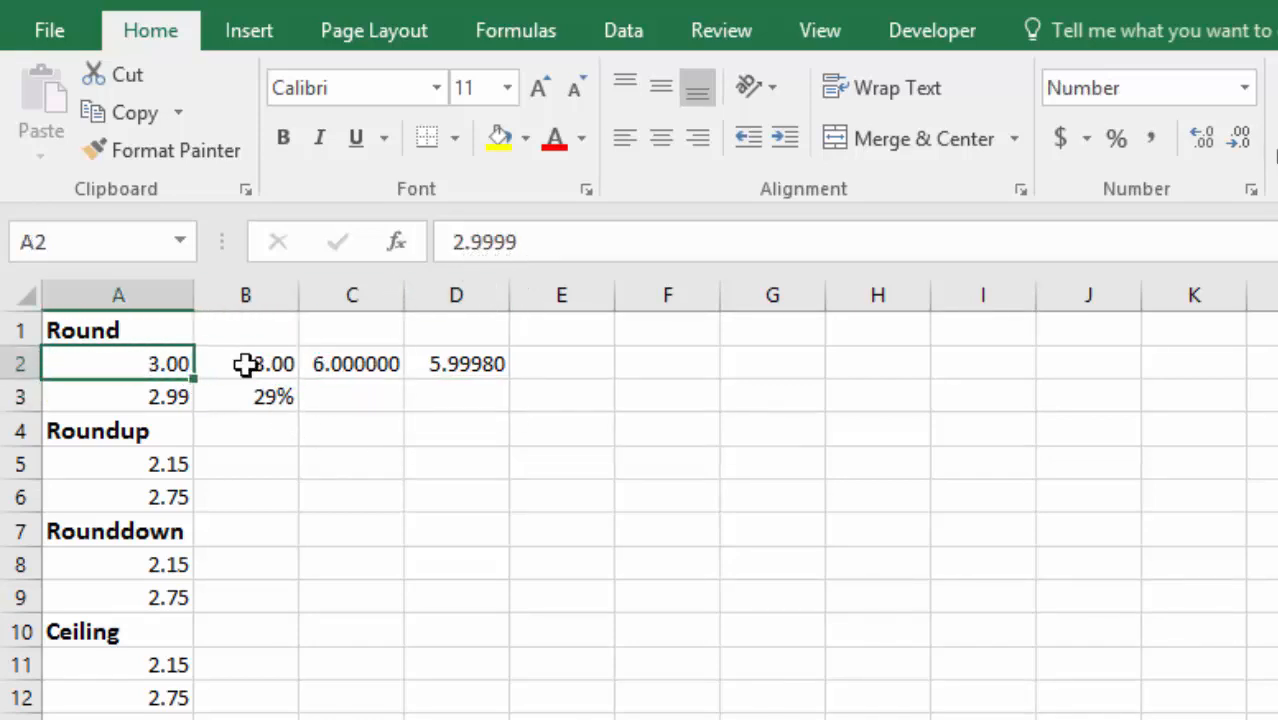
key("Right")
key("Right")
key("Right")
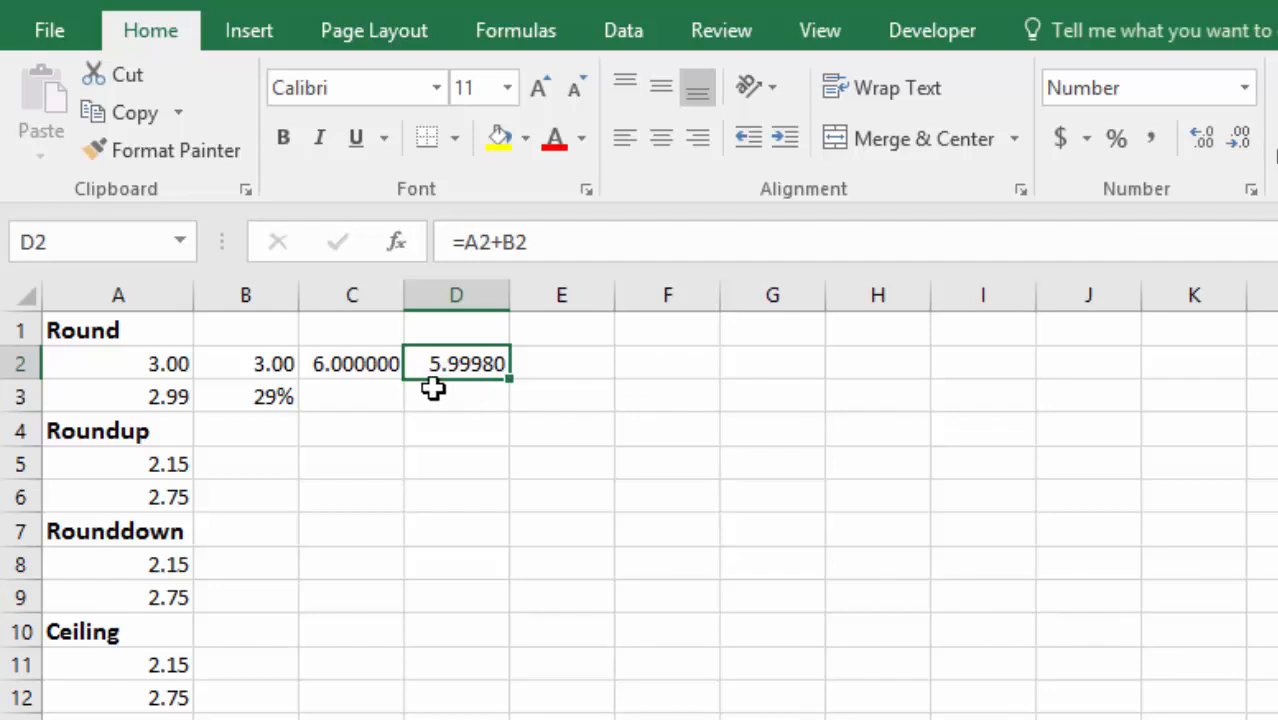
Reduce the display of D2 to two decimal places, and restore it to five decimal places.
left_click(1240, 142)
left_click(1242, 138)
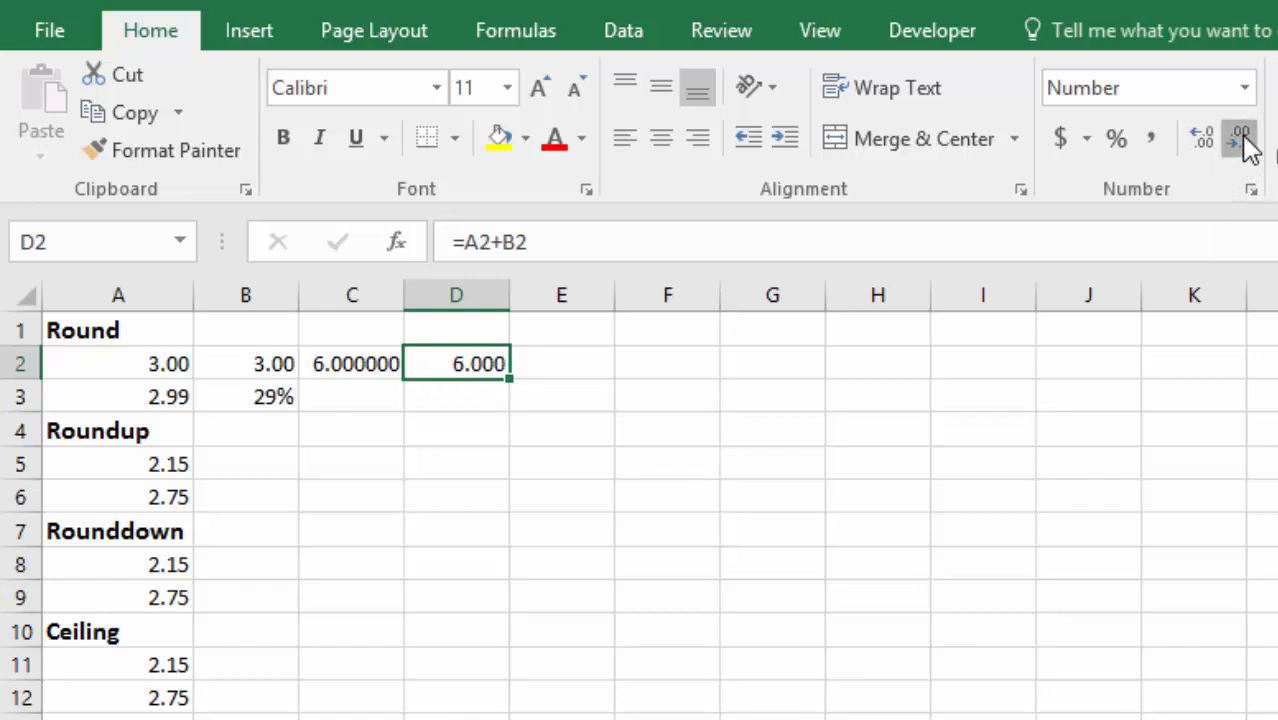
left_click(1242, 140)
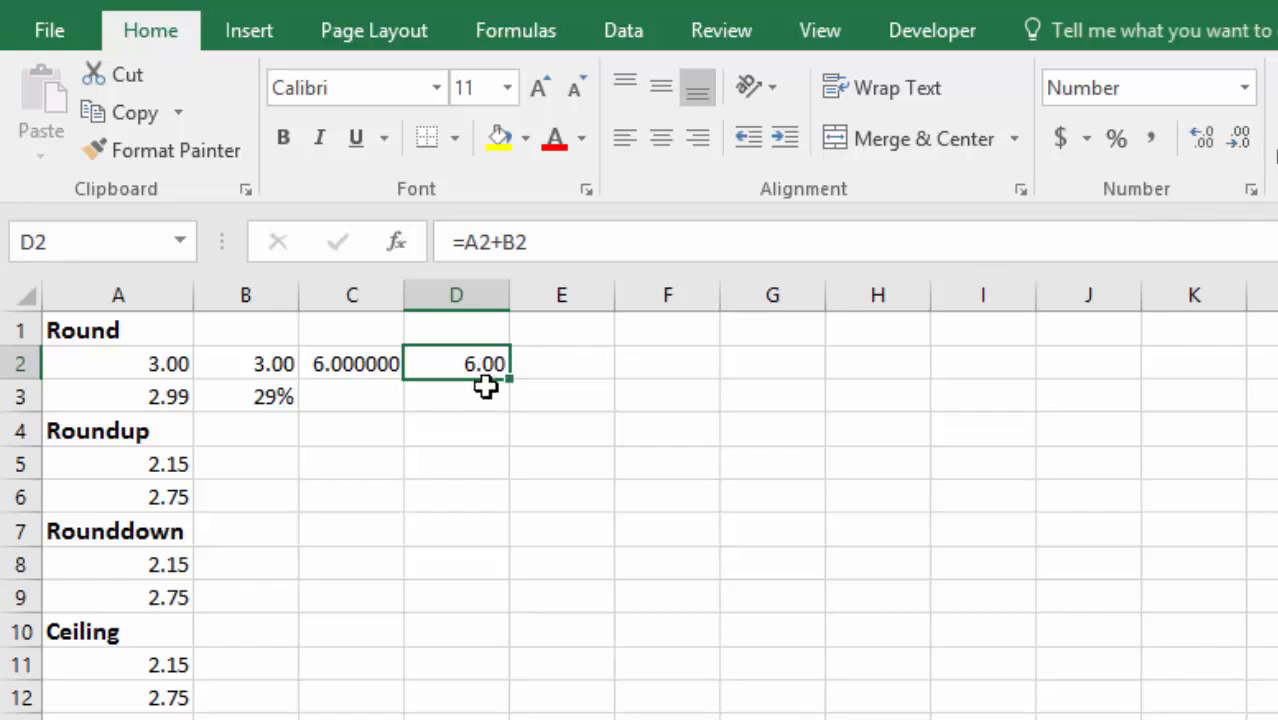
left_click(1205, 145)
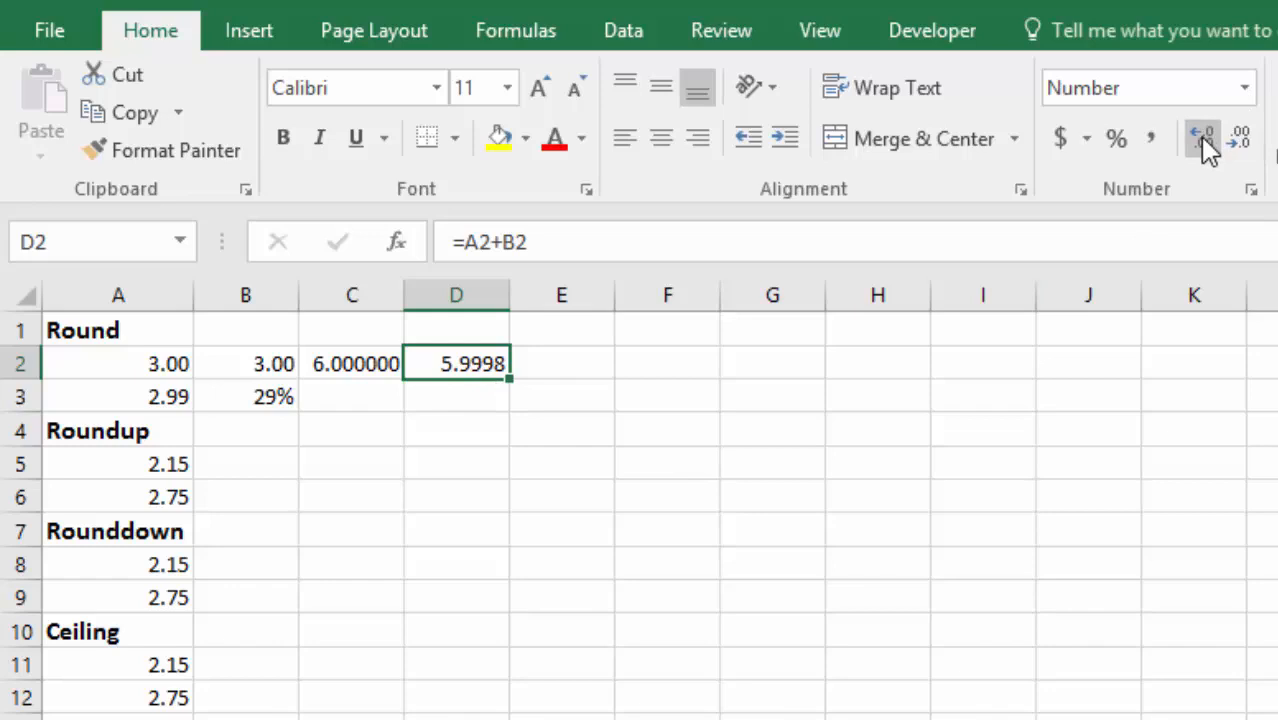
left_click(1203, 140)
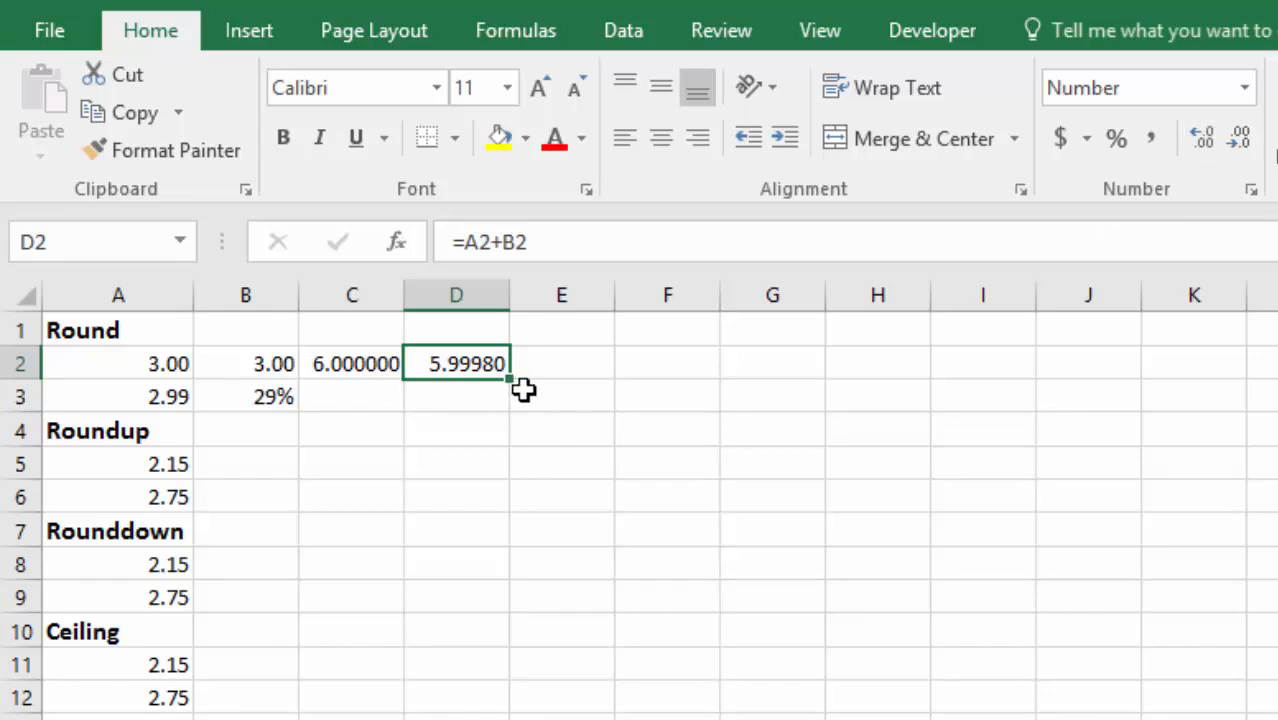
Set the ROUND result in C2 to display two decimal places.
left_click(354, 365)
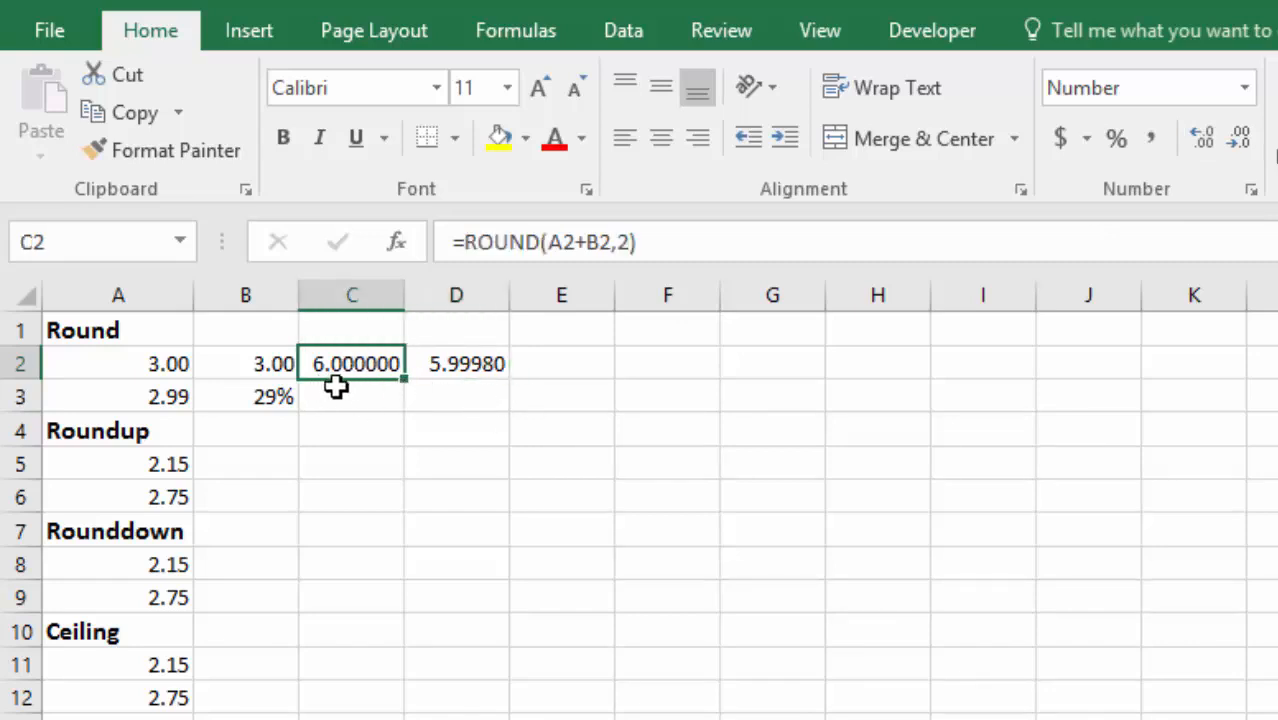
left_click(1241, 140)
left_click(1241, 140)
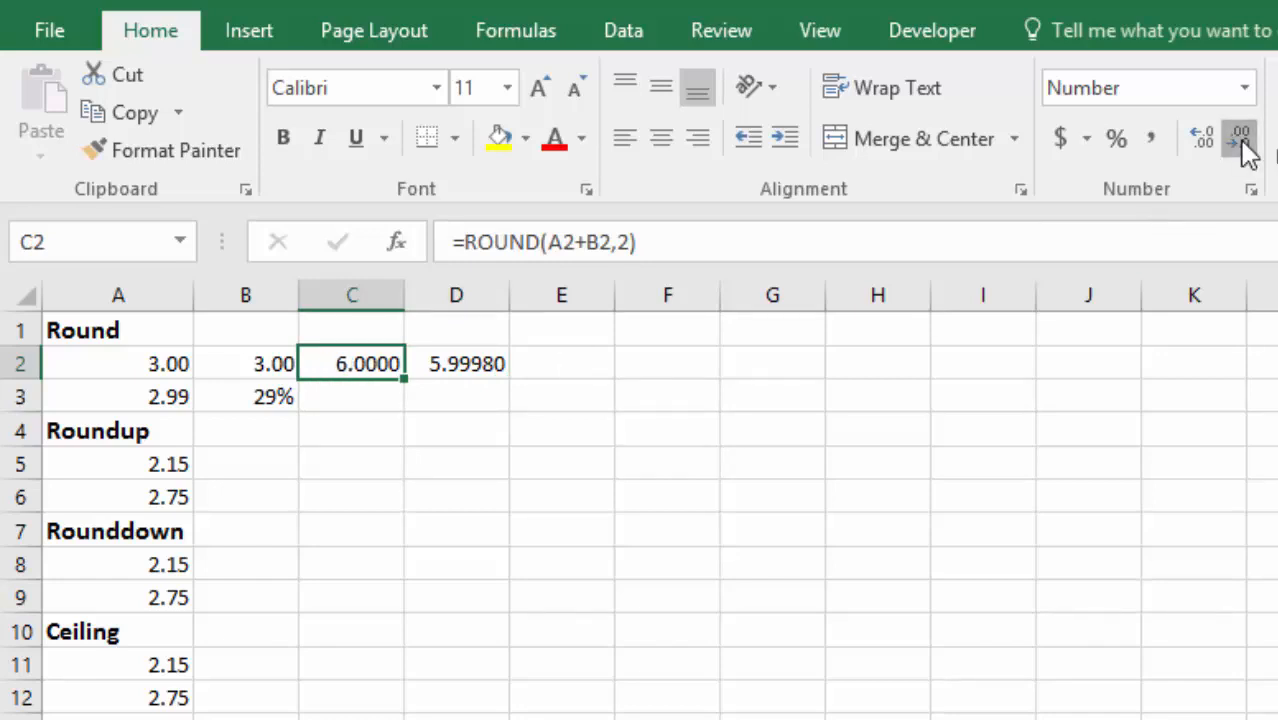
left_click(1241, 140)
left_click(1241, 140)
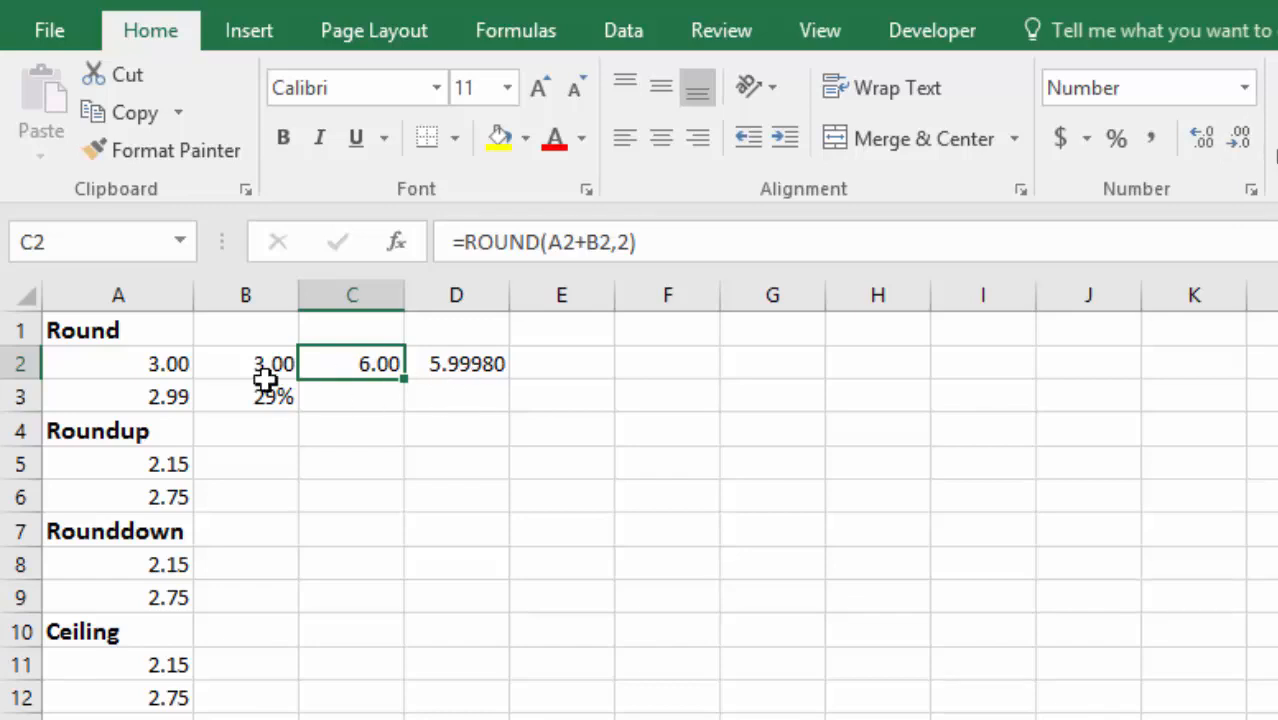
left_click(476, 366)
left_click(556, 362)
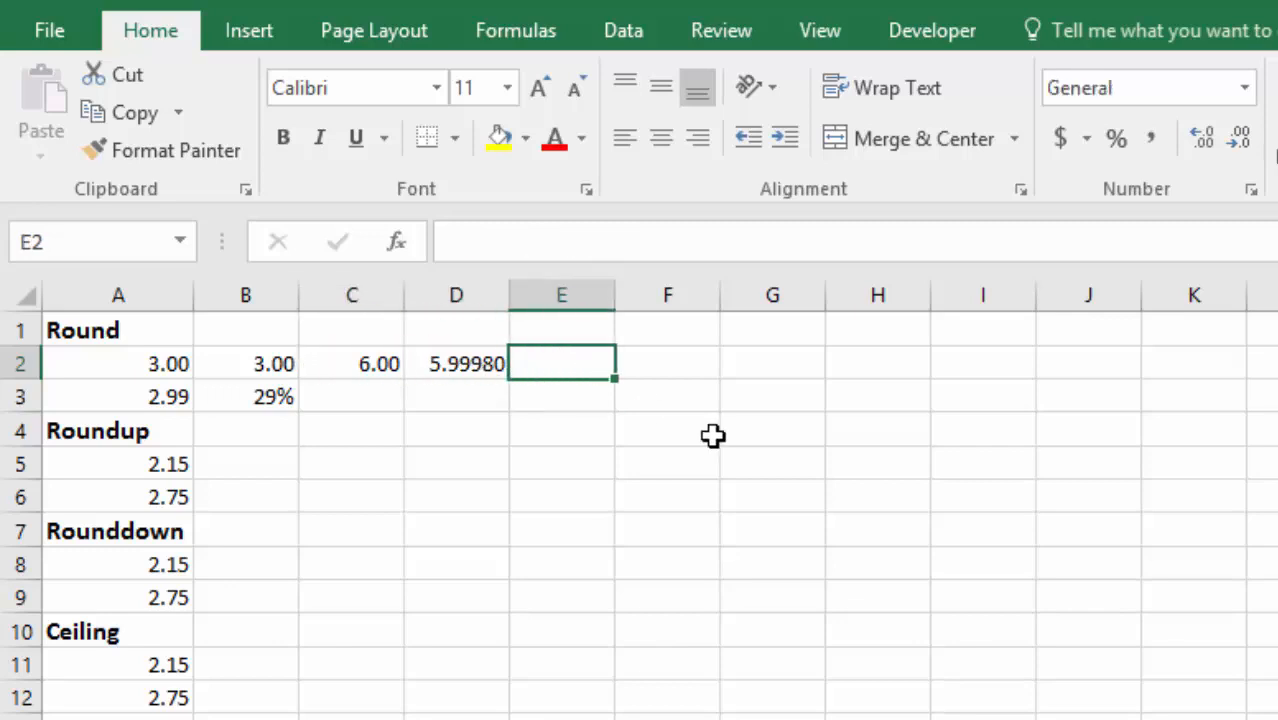
Enter the formula =D2*100 in cell E2 to multiply the unrounded addition by 100.
type("=")
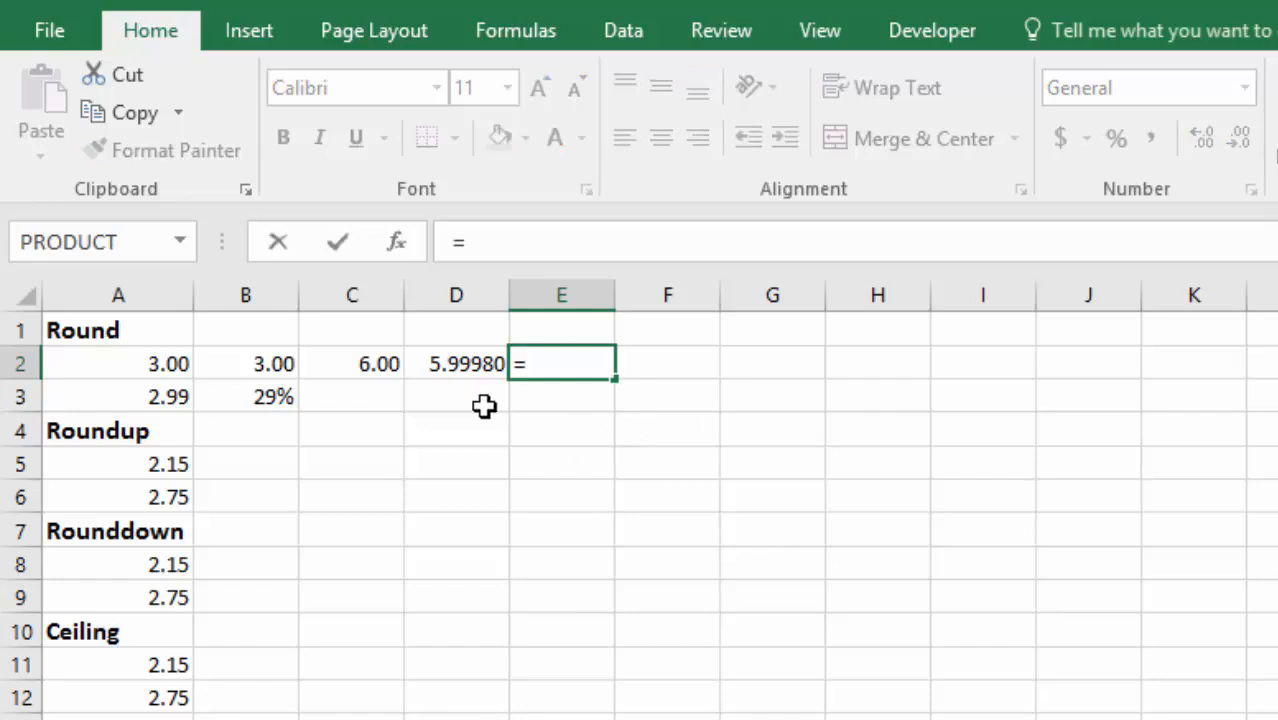
left_click(442, 366)
type("*1")
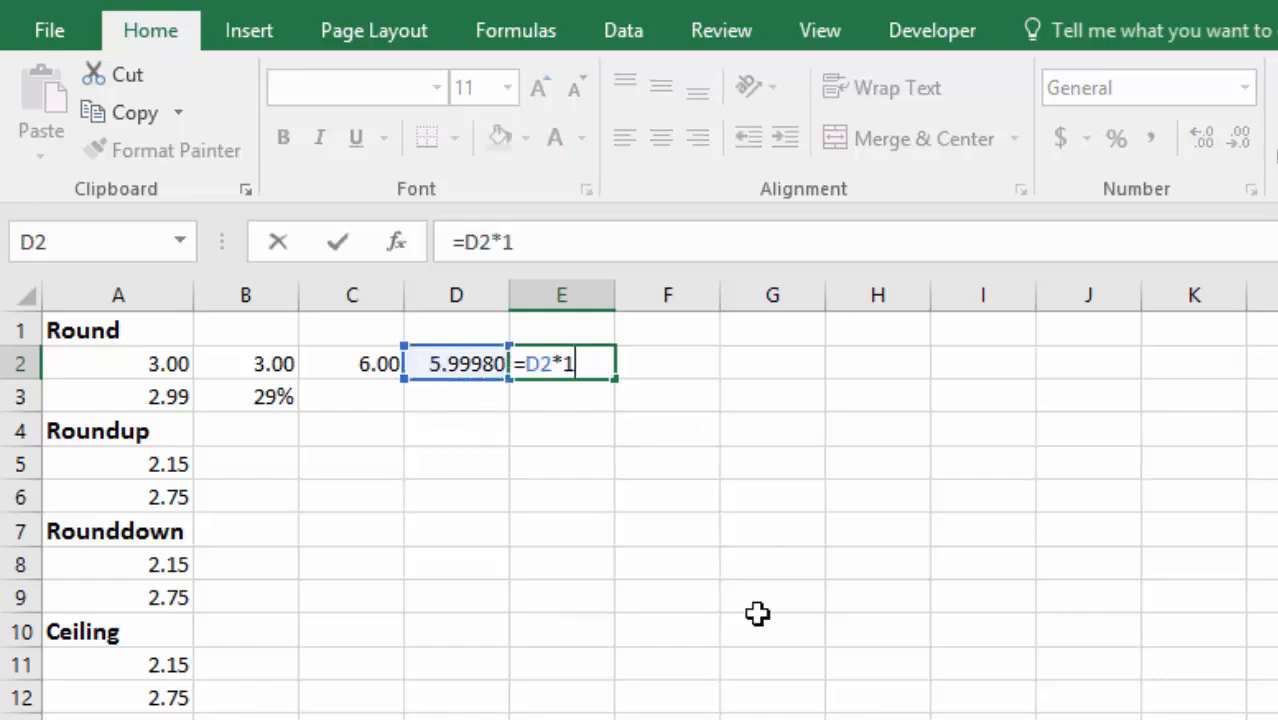
type("00")
key("Return")
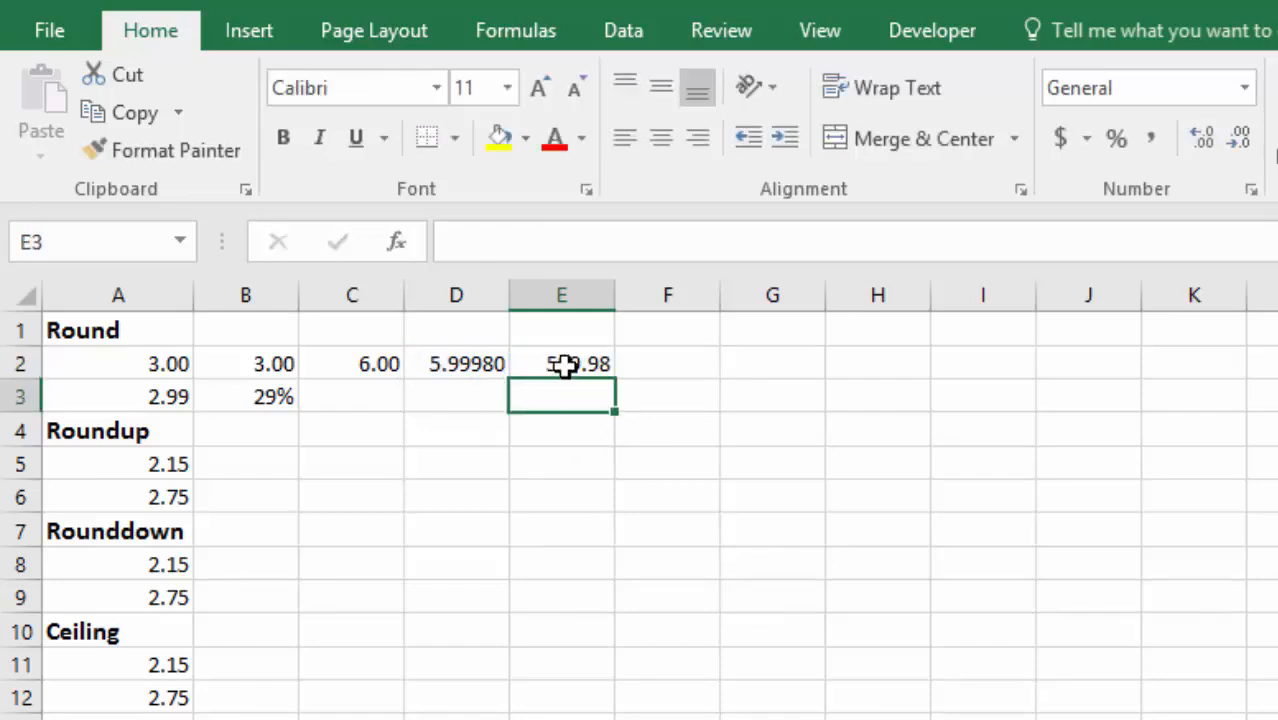
left_click(565, 366)
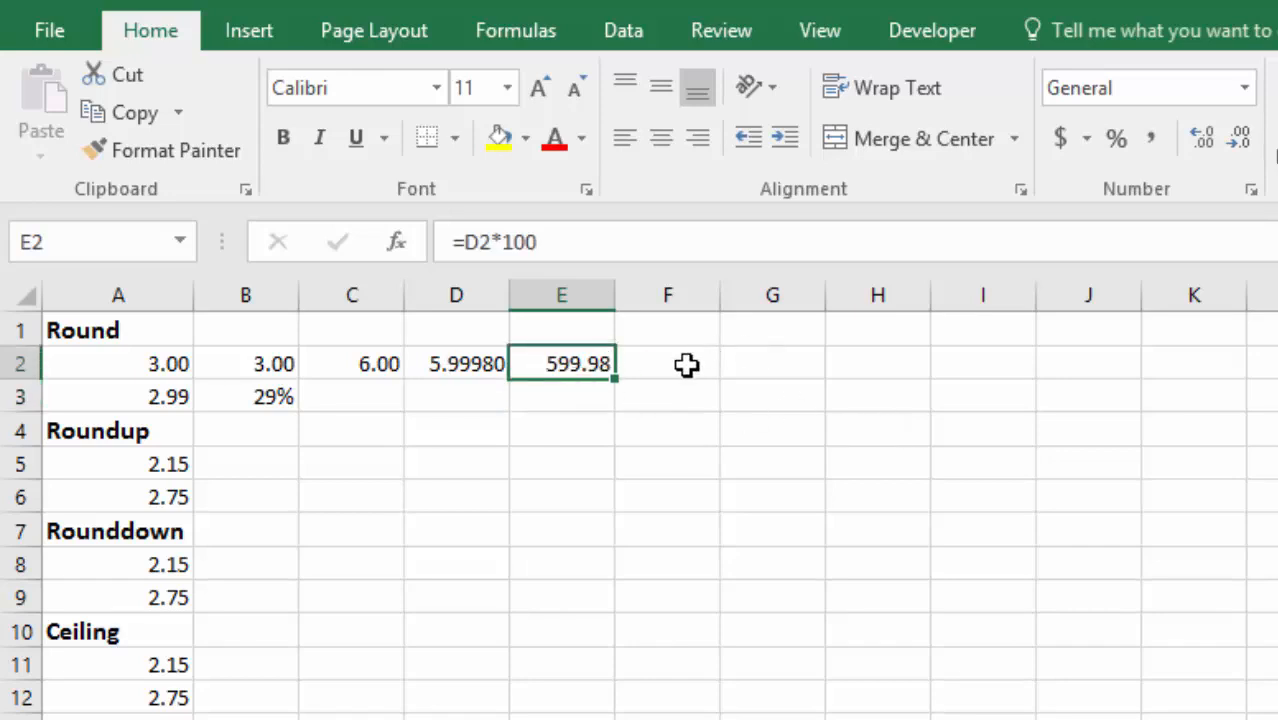
Enter the formula =C2*100 in cell F2 to multiply the ROUND result by 100.
left_click(656, 366)
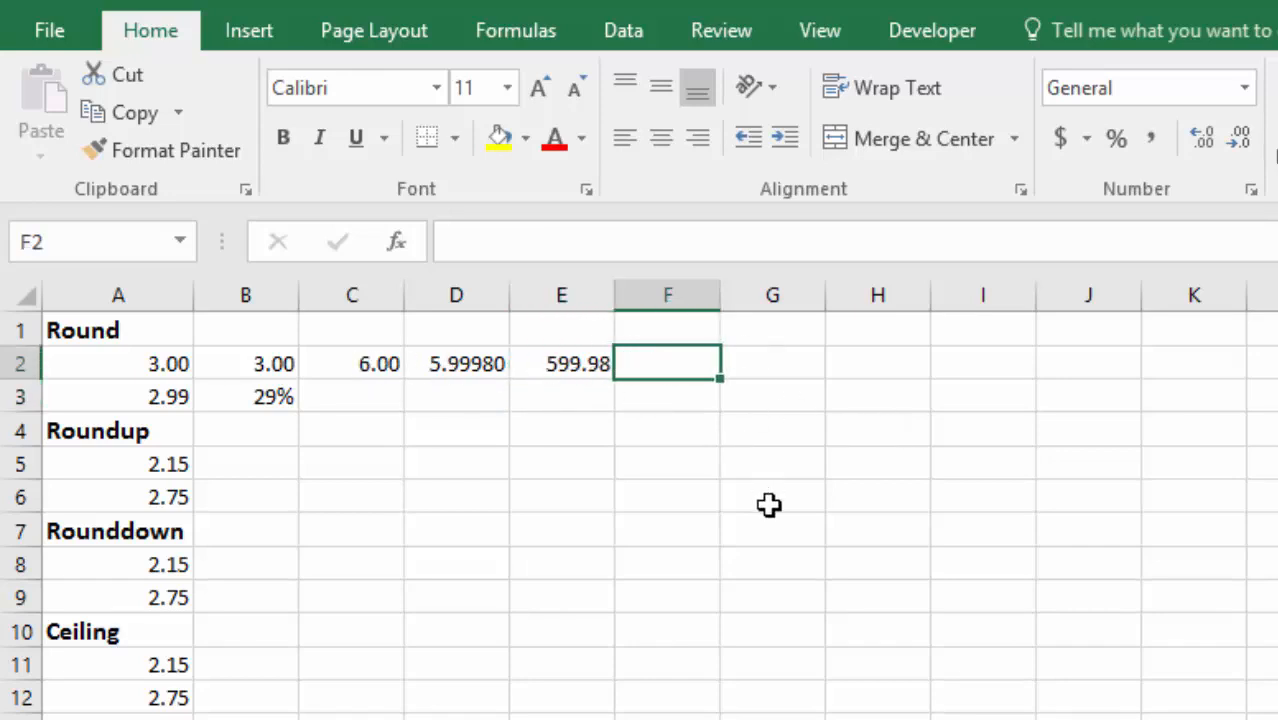
type("=")
left_click(352, 364)
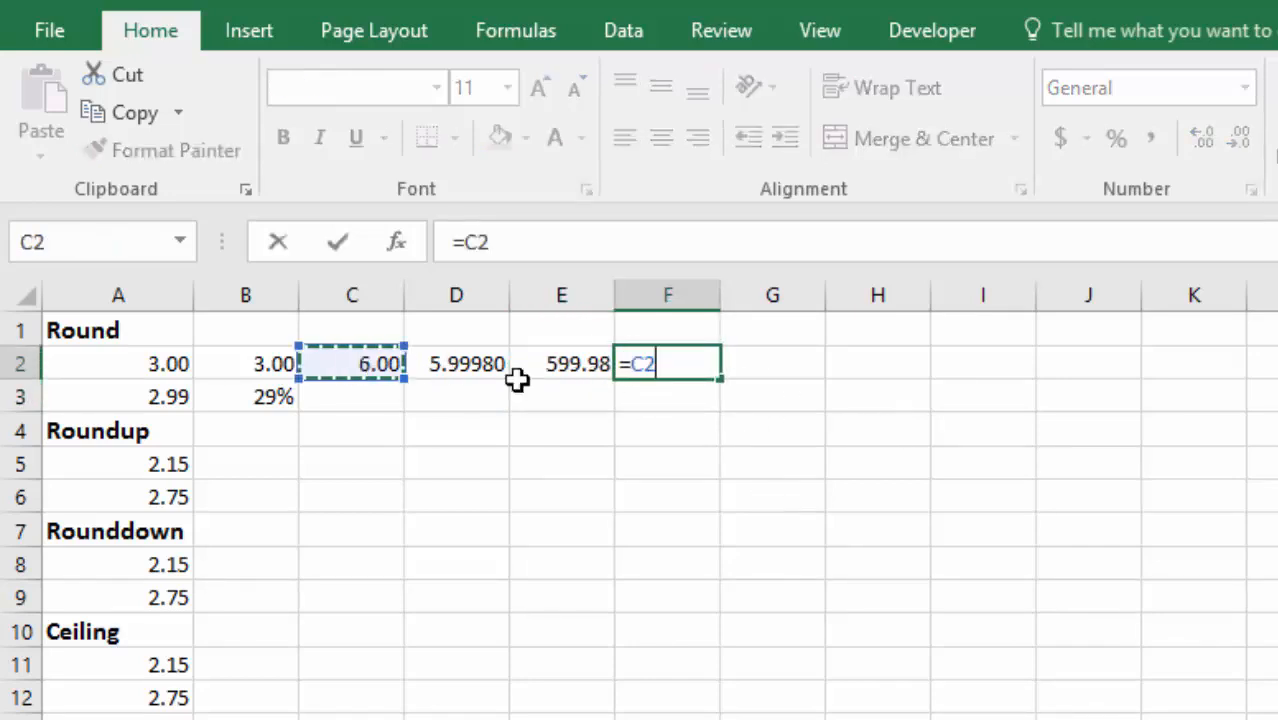
type("*100")
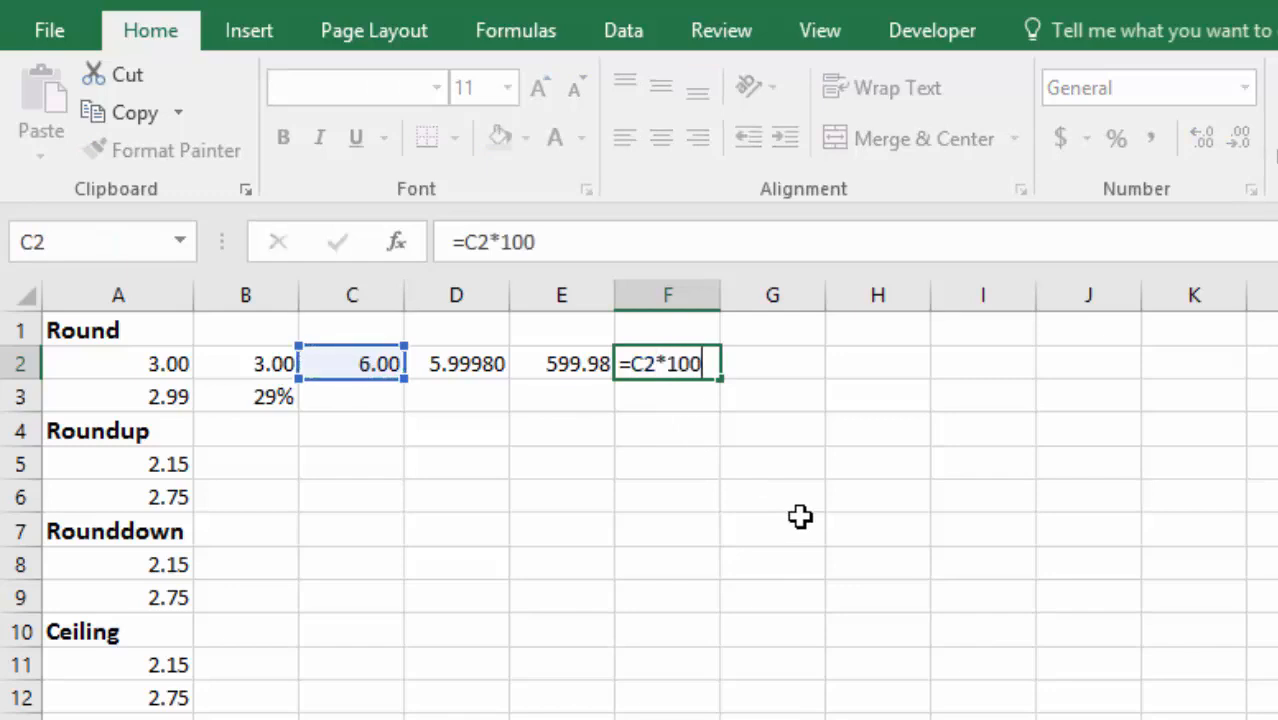
key("Return")
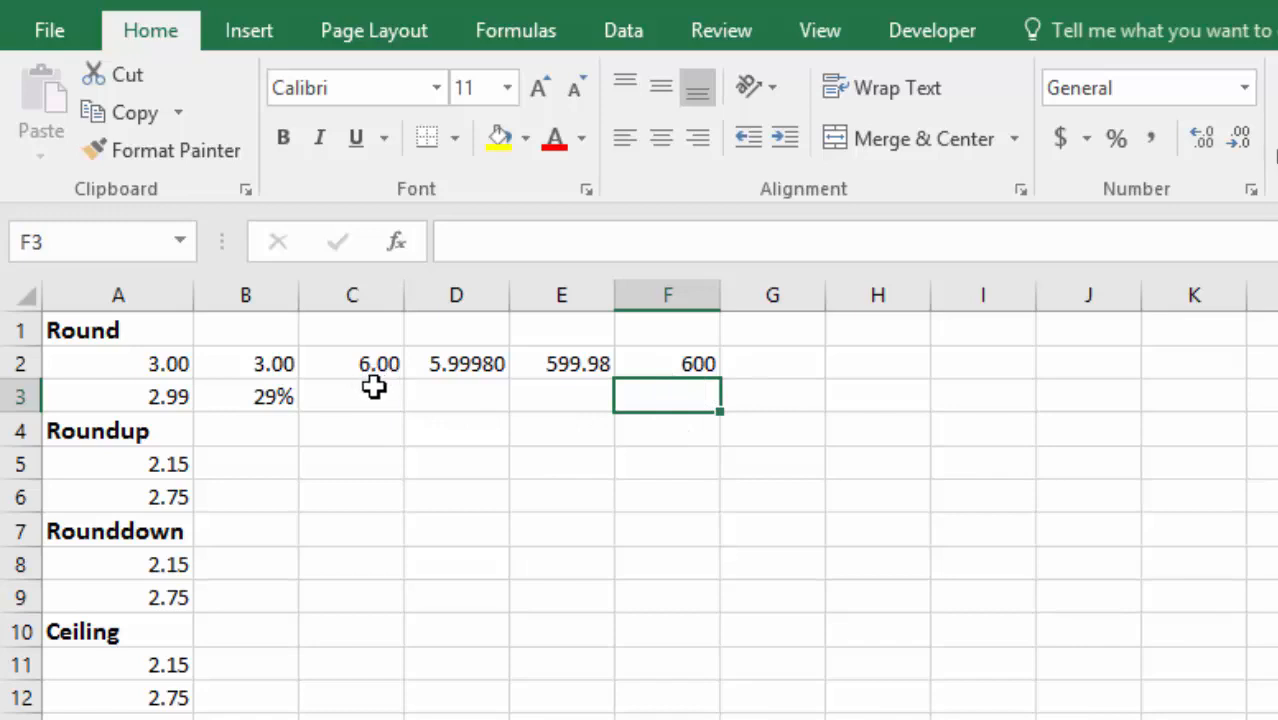
Set F2 to display two decimal places and compare it with the unrounded product in E2.
left_click(700, 364)
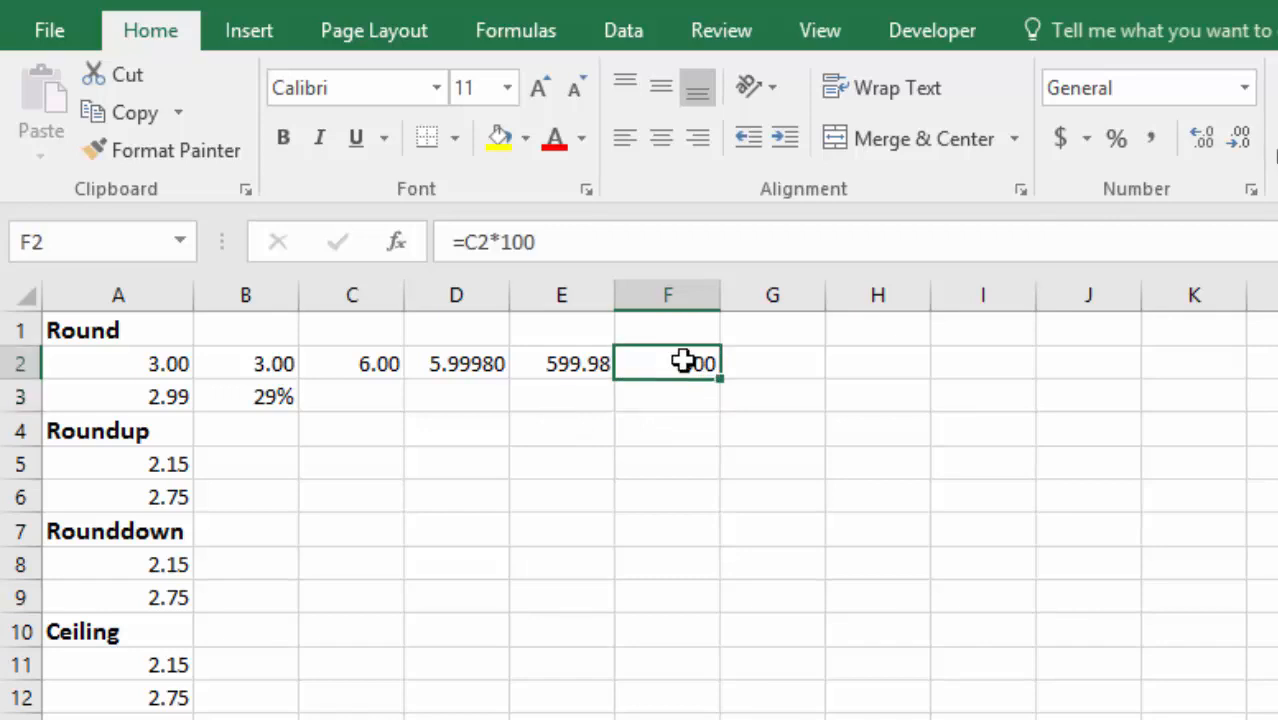
left_click(1203, 138)
left_click(1205, 138)
left_click(1240, 138)
left_click(1240, 138)
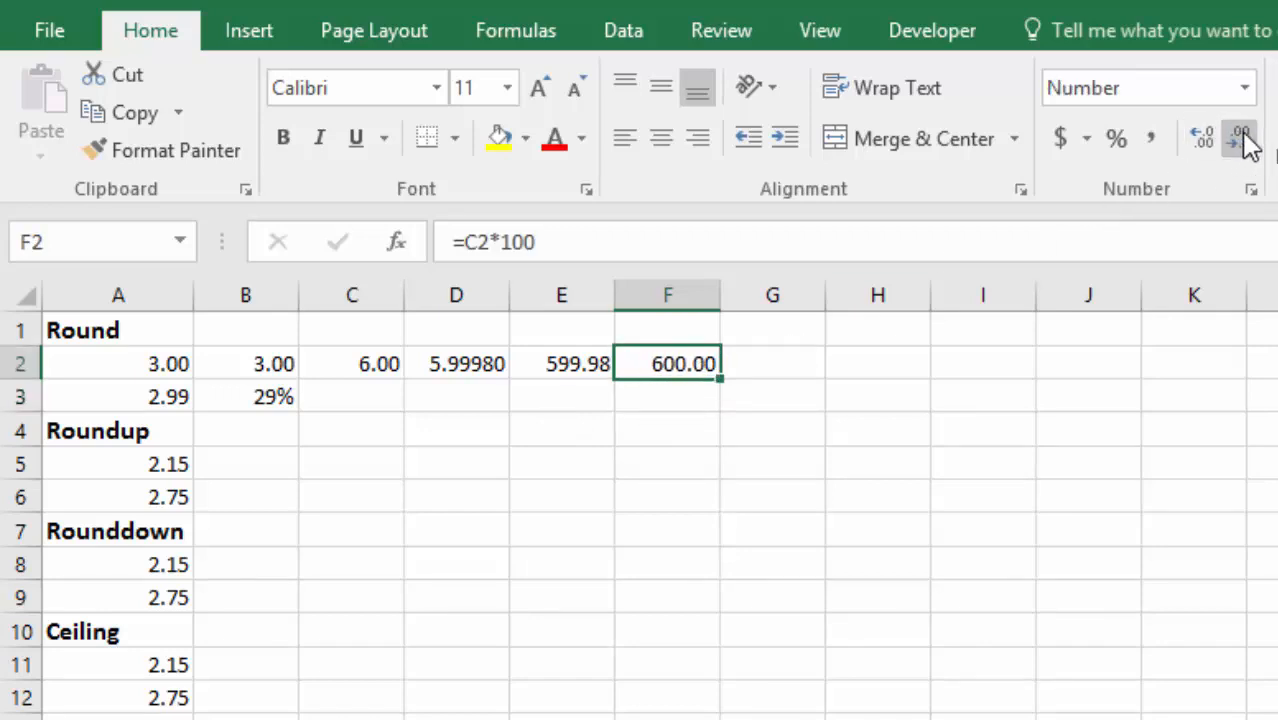
left_click(558, 364)
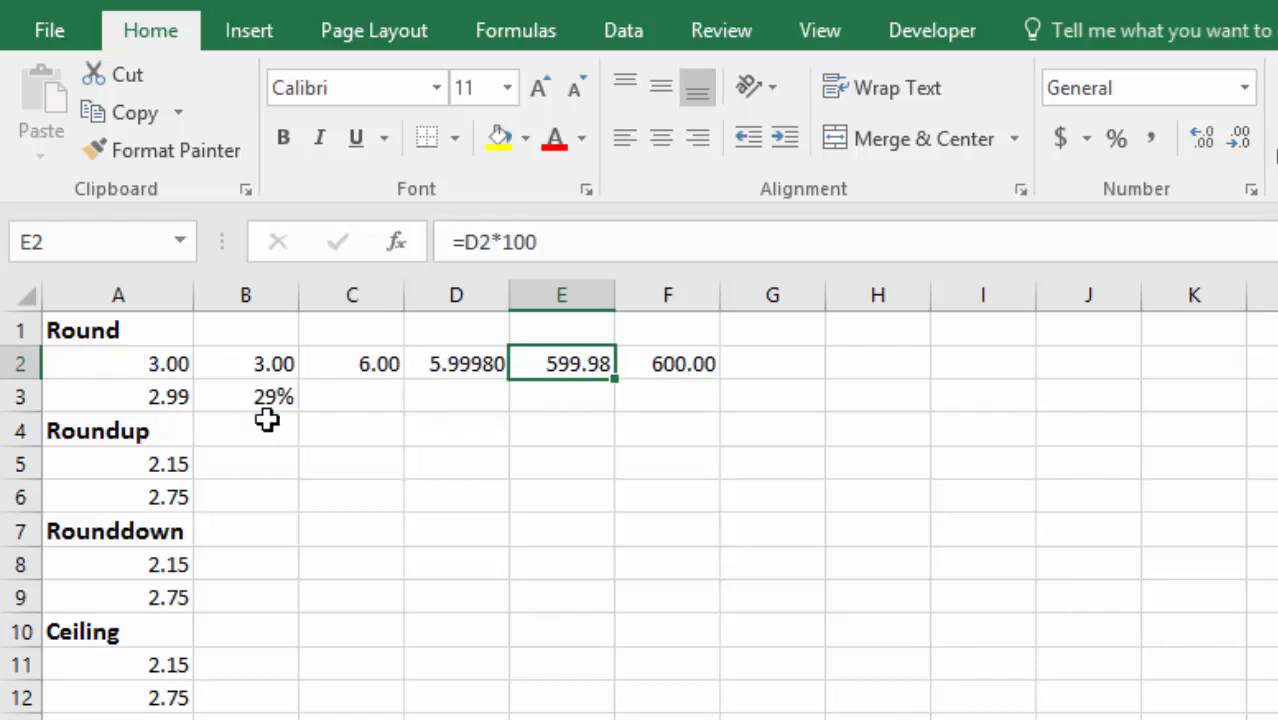
Enter the formula =A3*B3 in cell C3 to multiply the amount by the percentage.
left_click(349, 398)
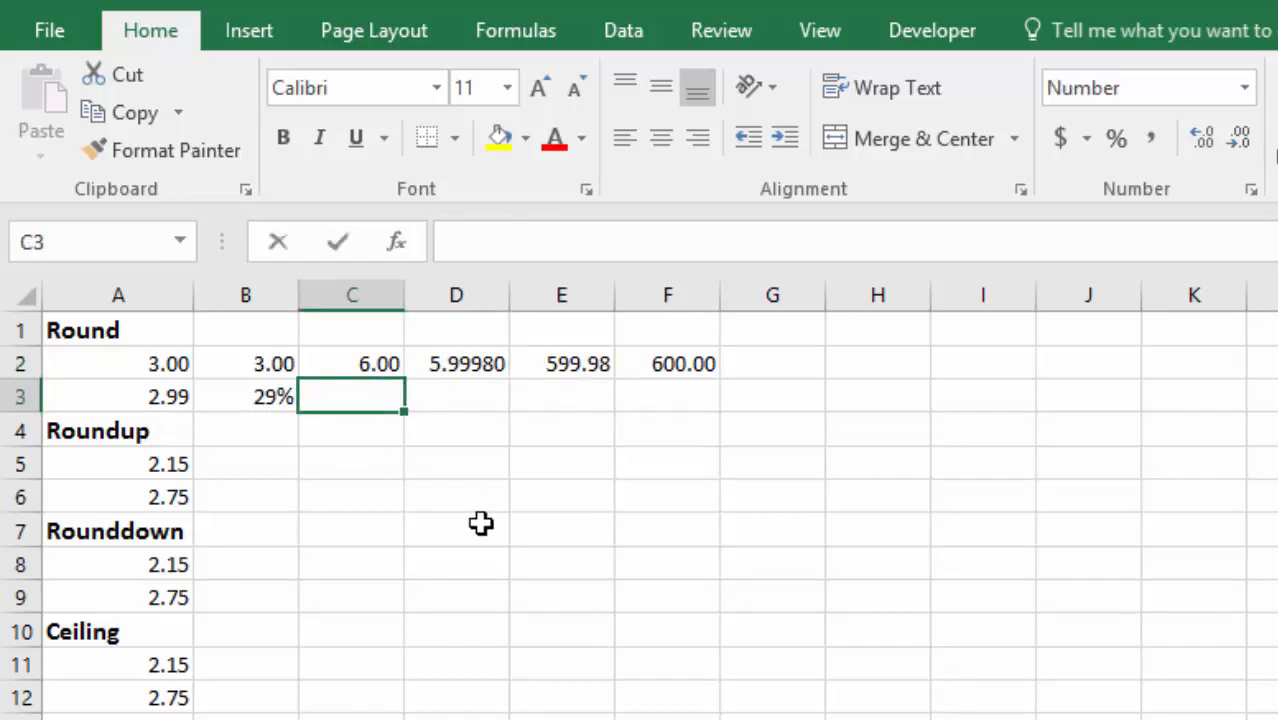
type("=")
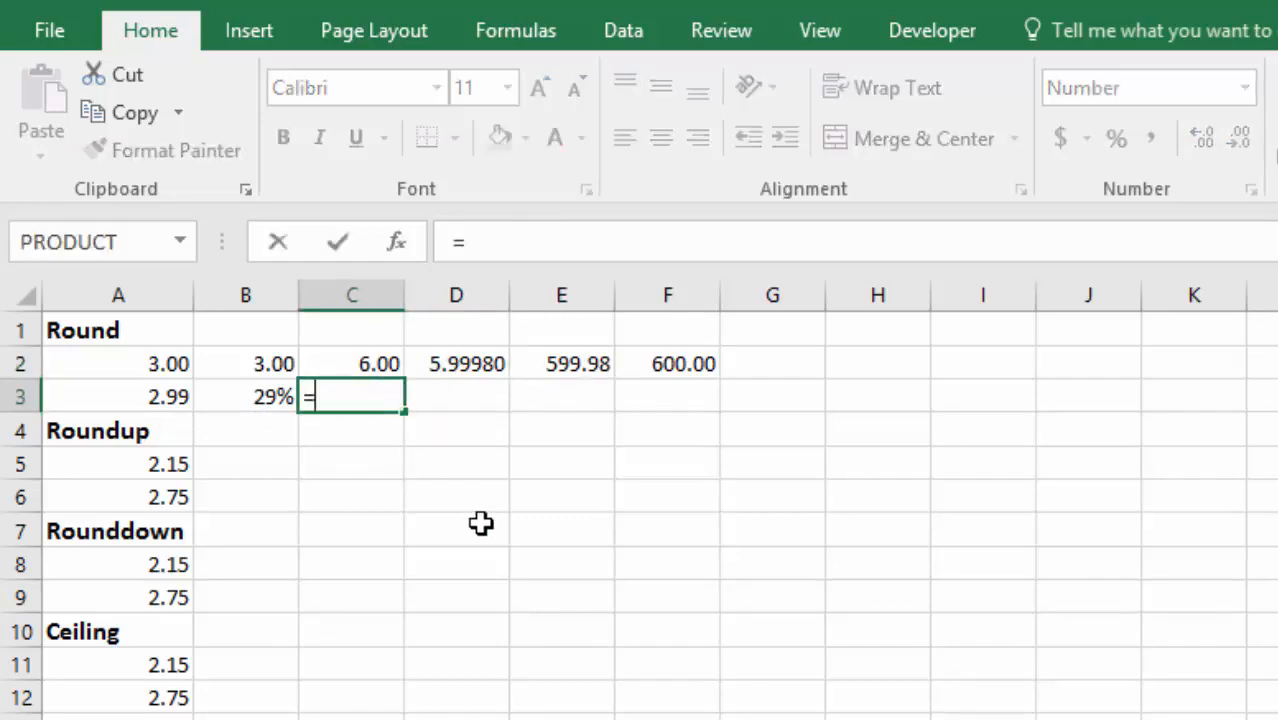
left_click(151, 397)
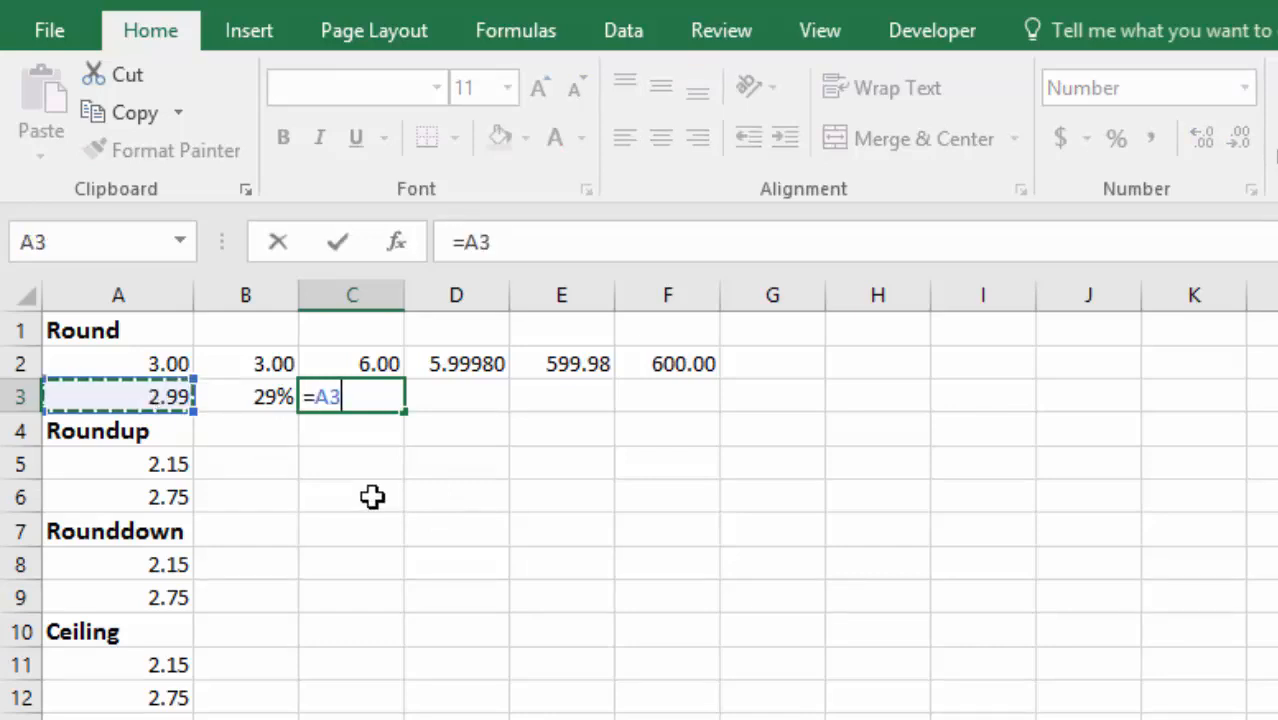
type("*")
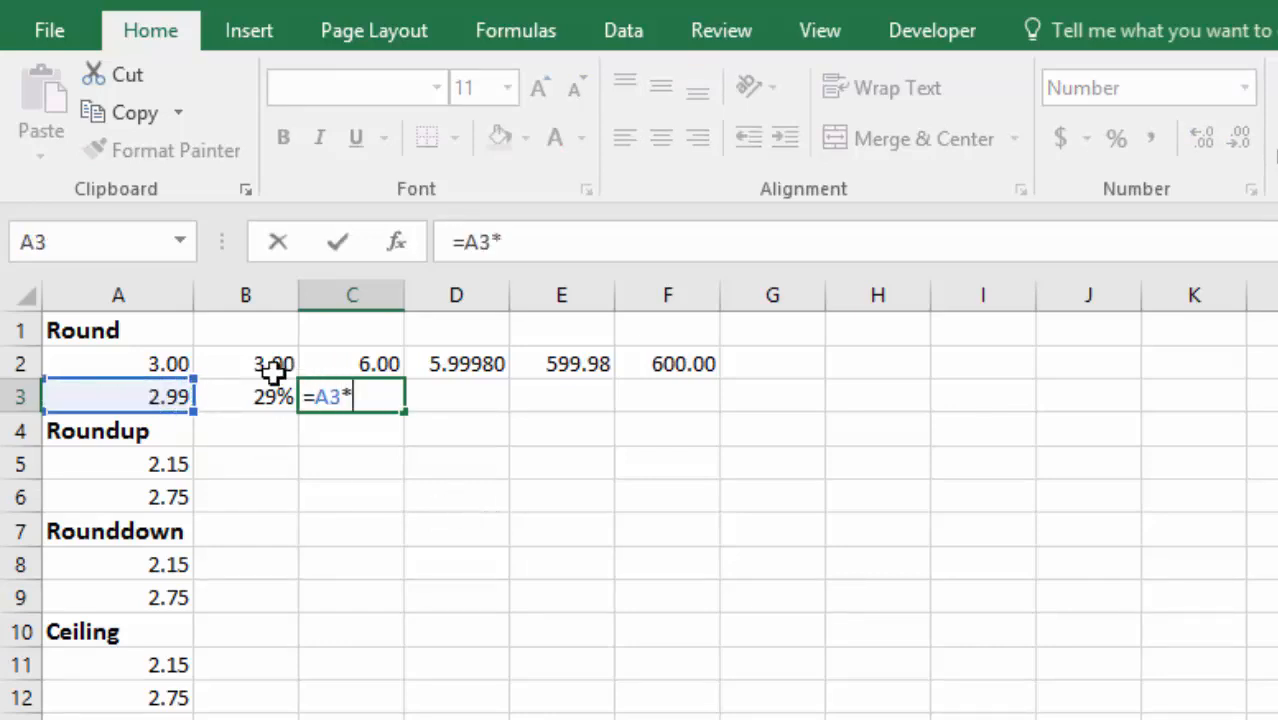
left_click(237, 399)
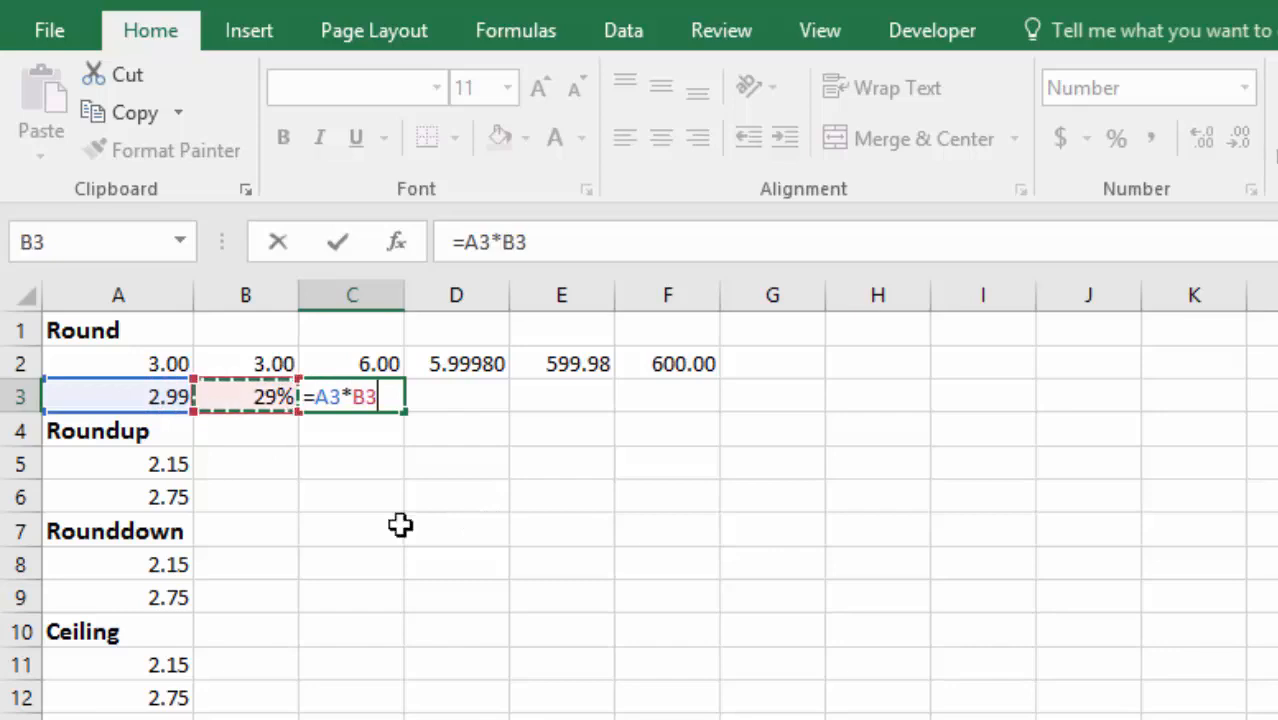
key("Return")
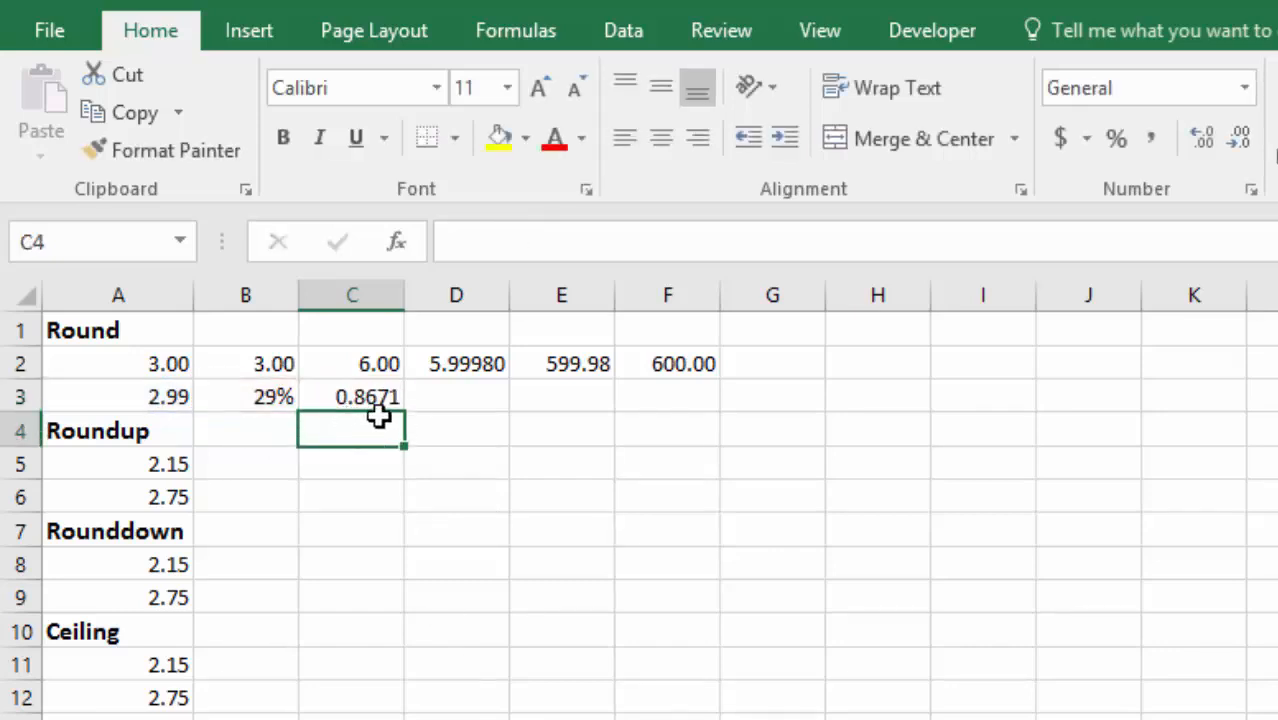
Reduce the display of C3 to two decimal places, and restore it to four decimal places.
left_click(379, 398)
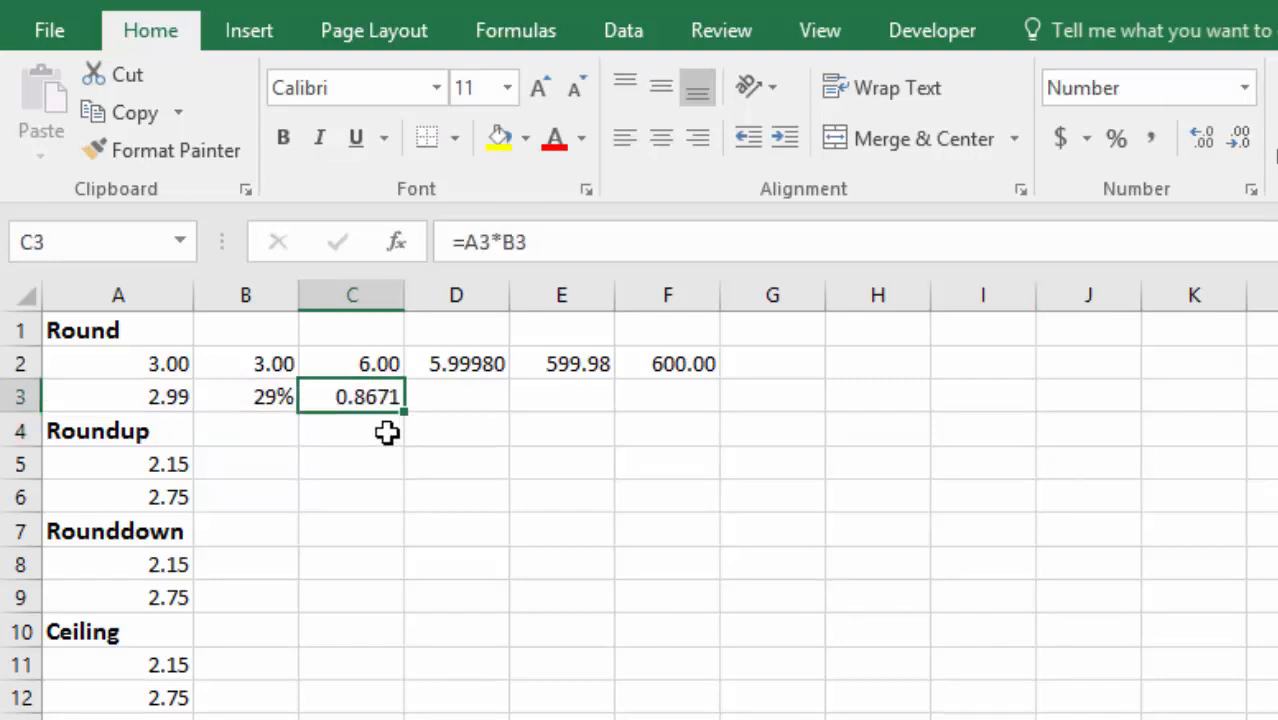
left_click(1242, 138)
left_click(1242, 138)
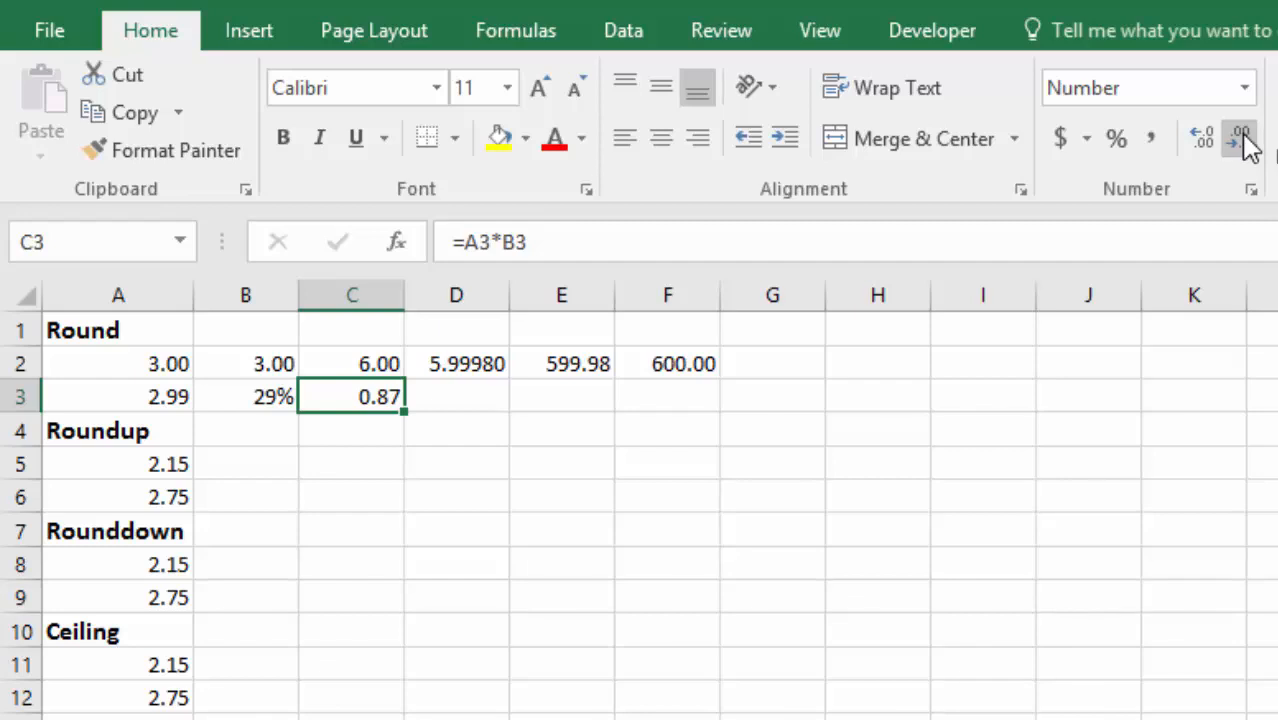
left_click(1201, 138)
left_click(1201, 138)
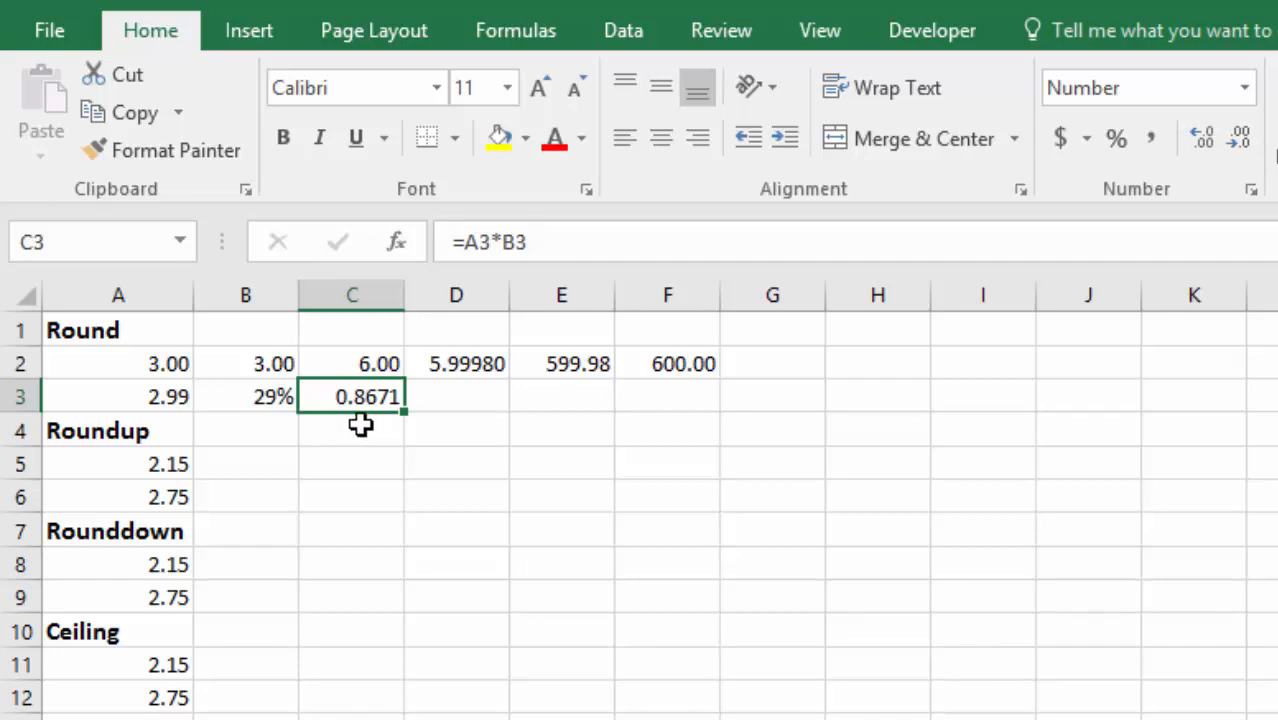
Enter the formula =ROUND(A3*B3,2) in cell D3 to round the product to two decimal places.
left_click(461, 397)
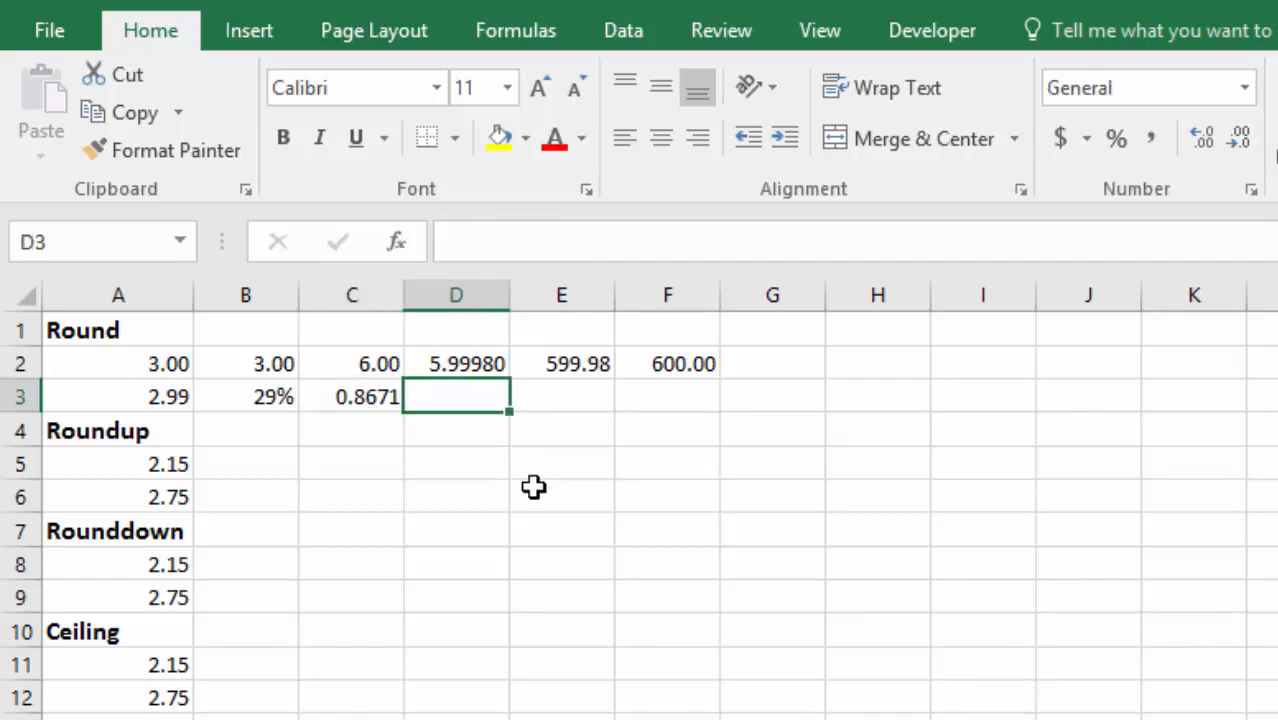
type("=rou")
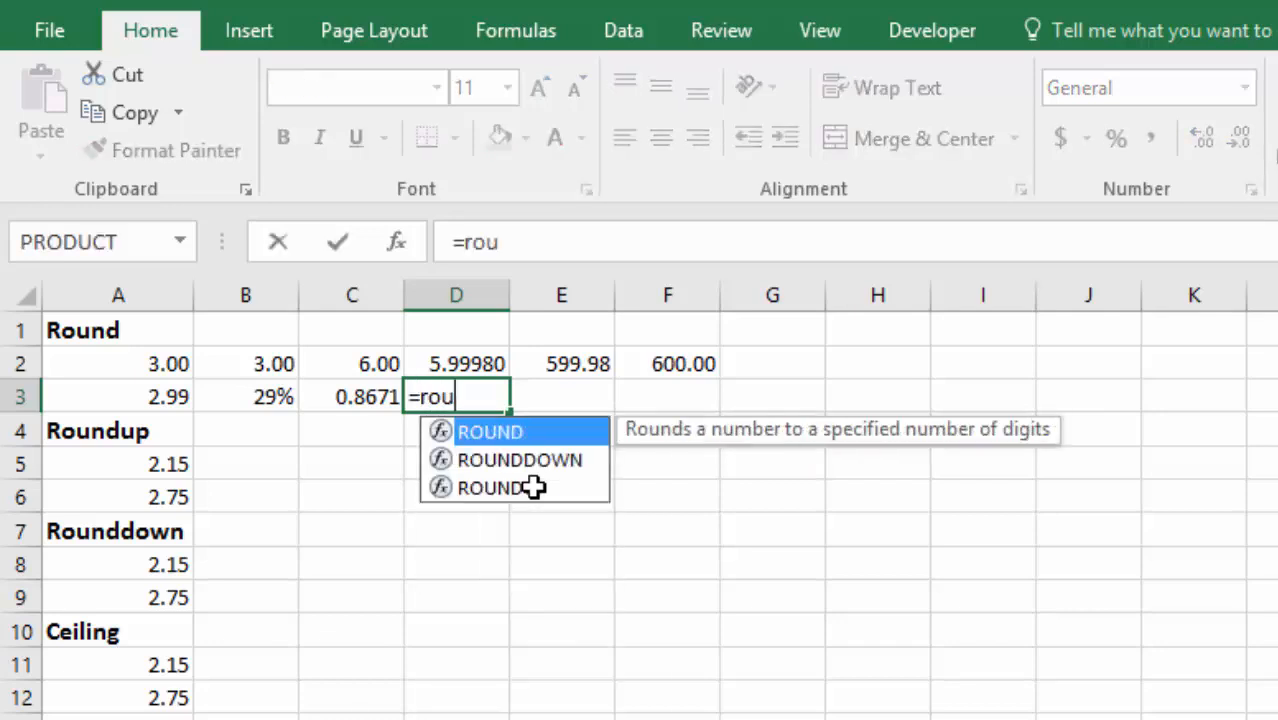
type("n")
key("Tab")
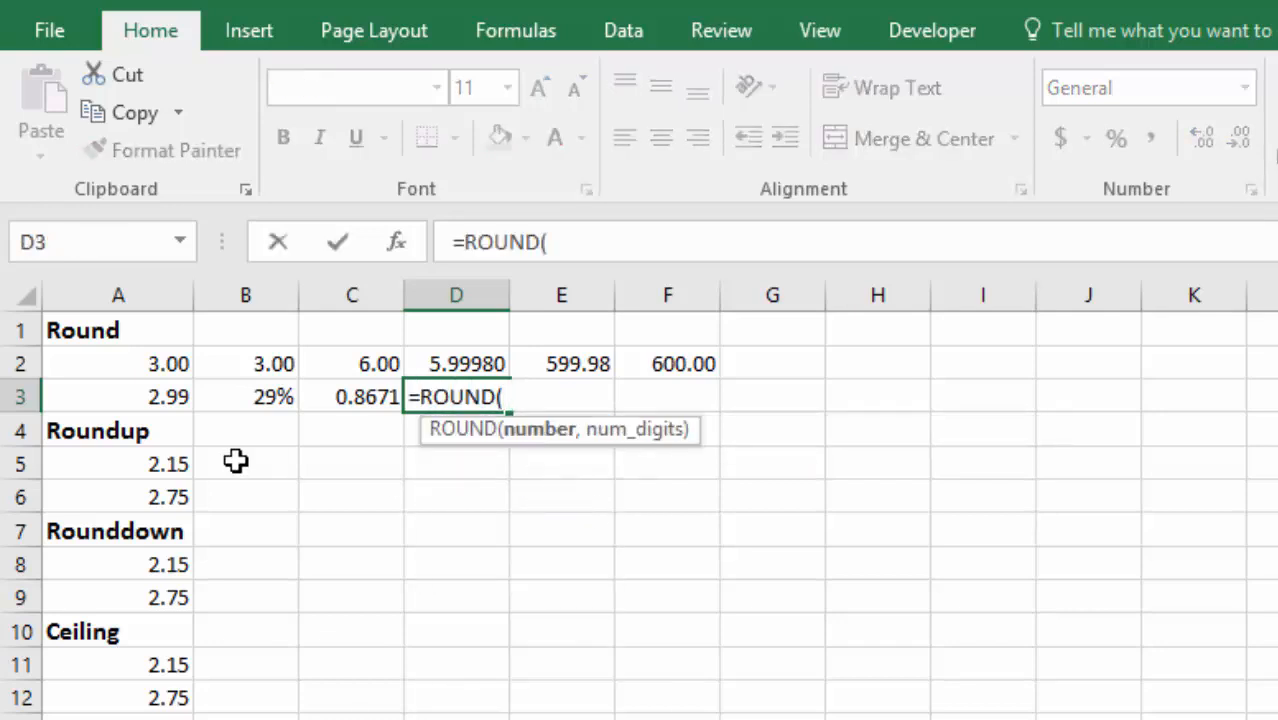
left_click(120, 400)
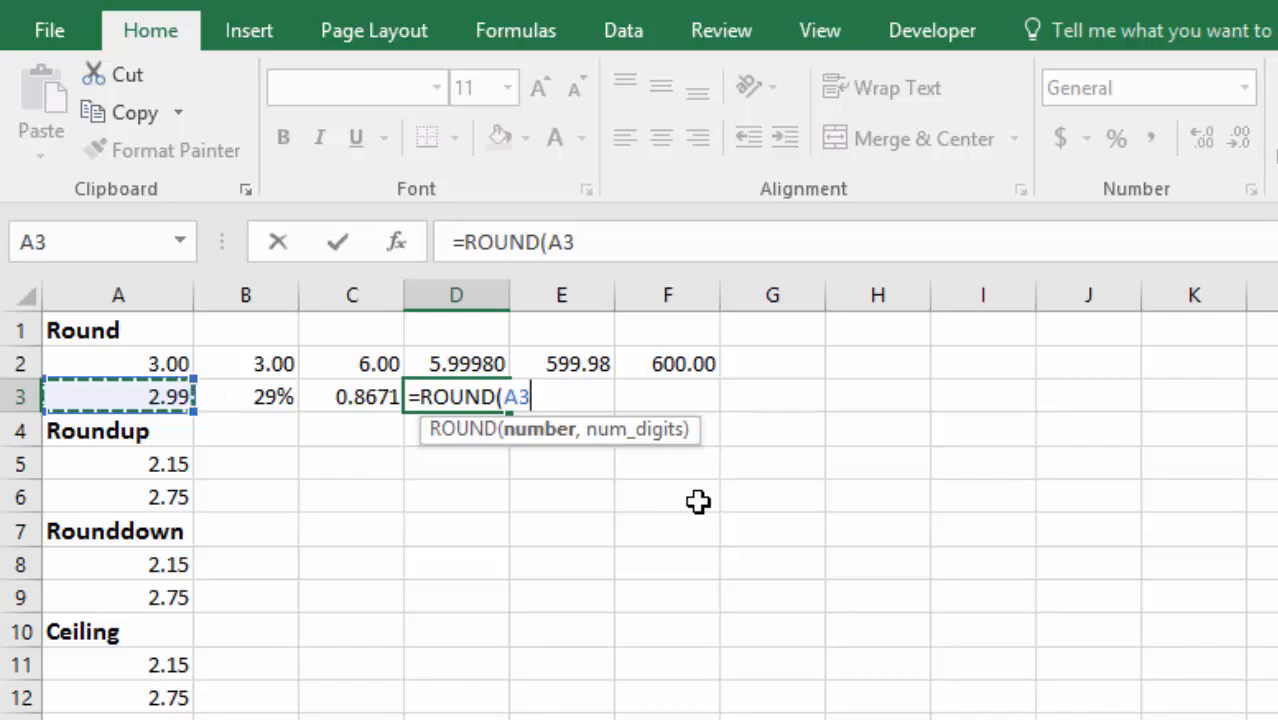
type("*")
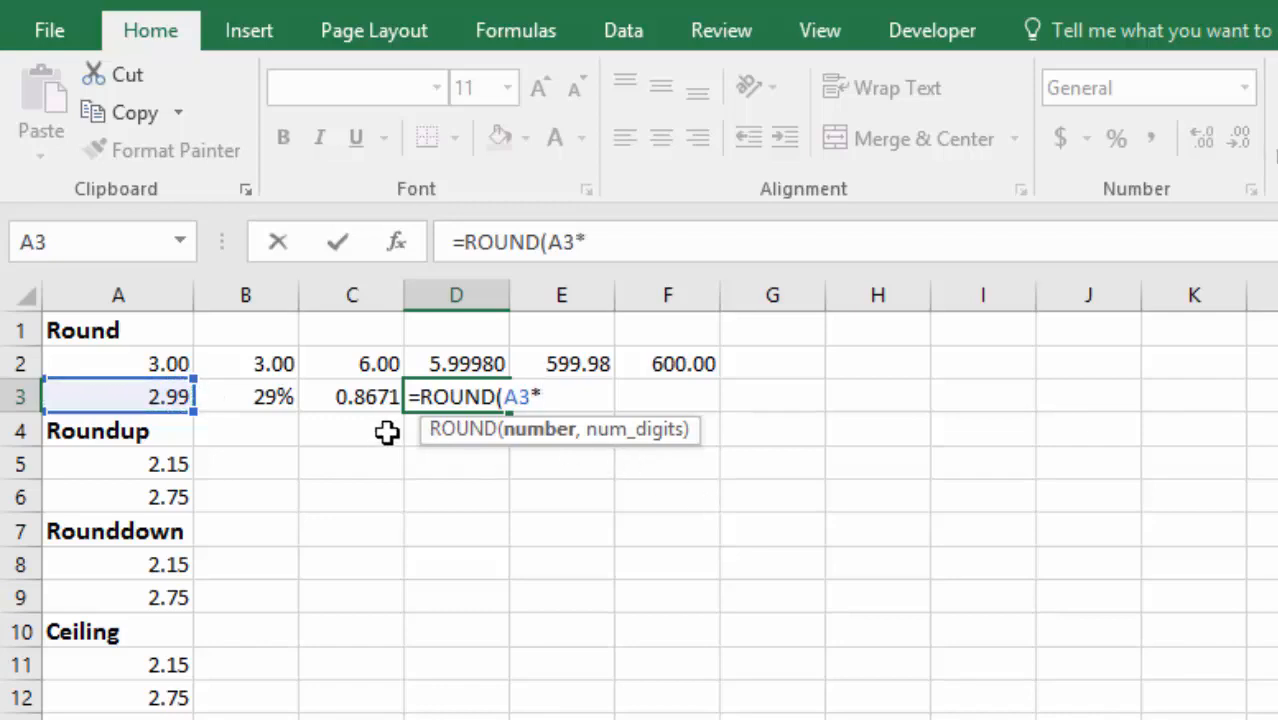
left_click(255, 397)
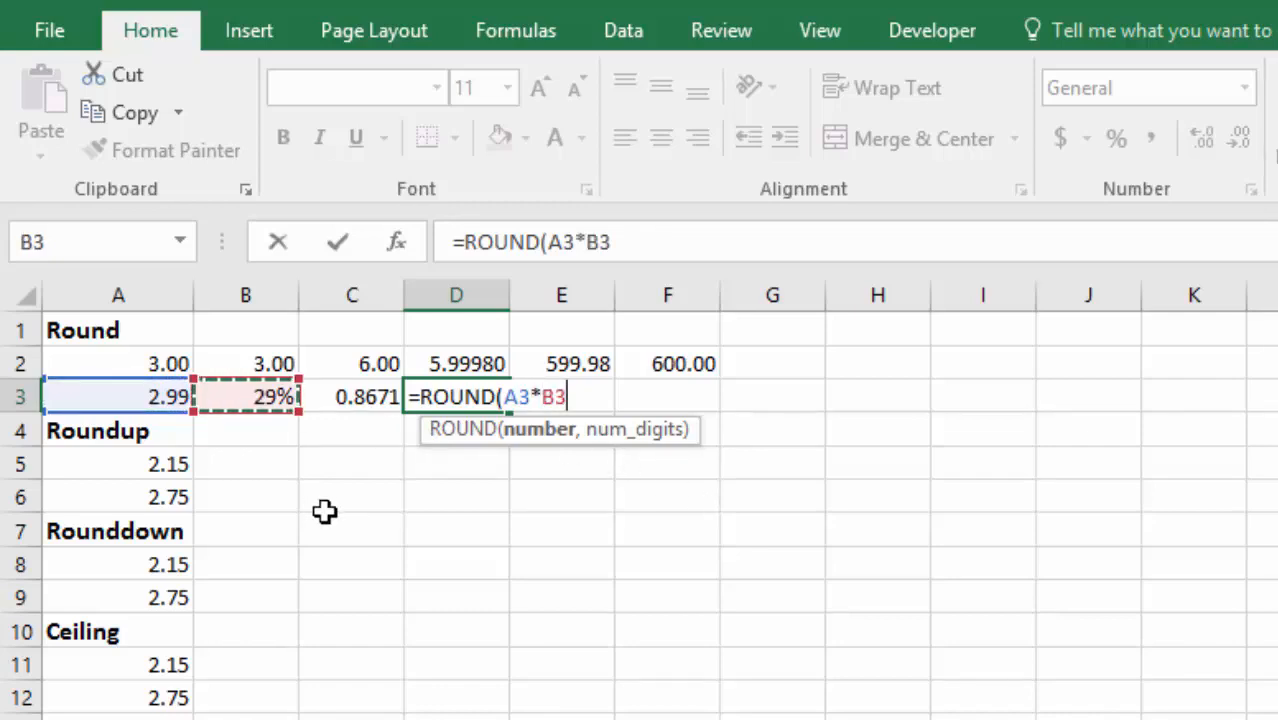
type(",2")
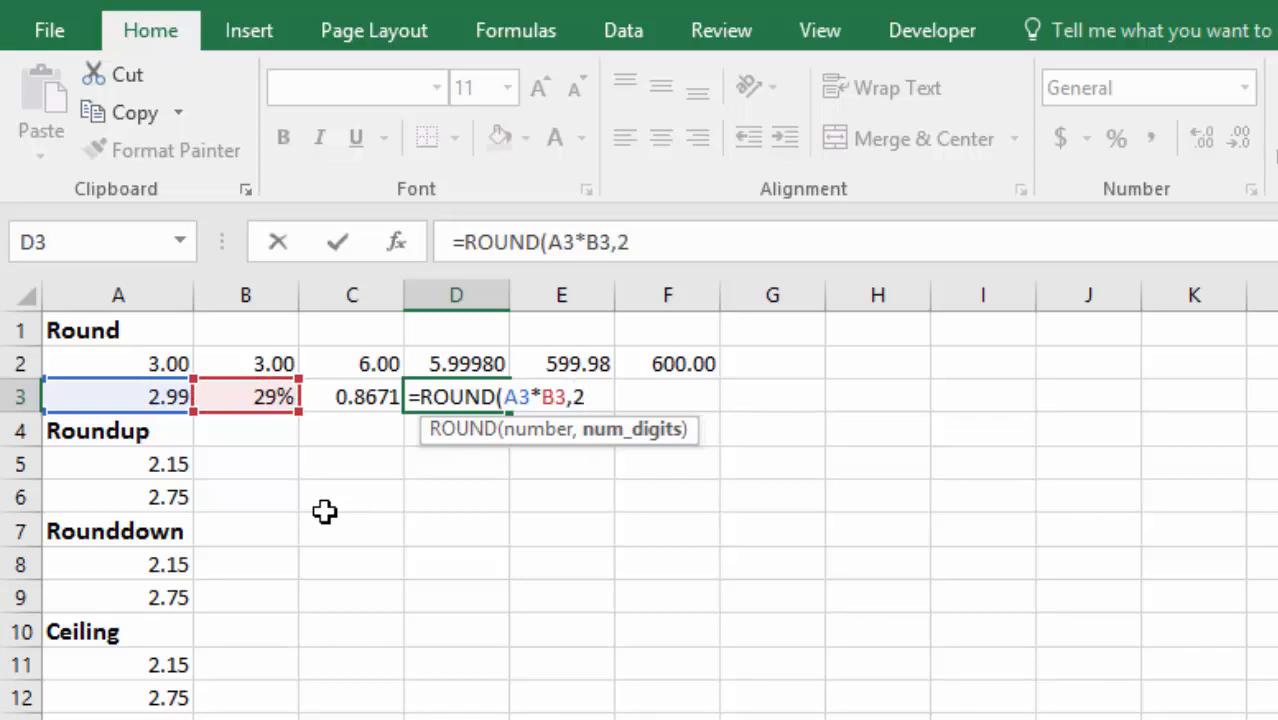
key("Return")
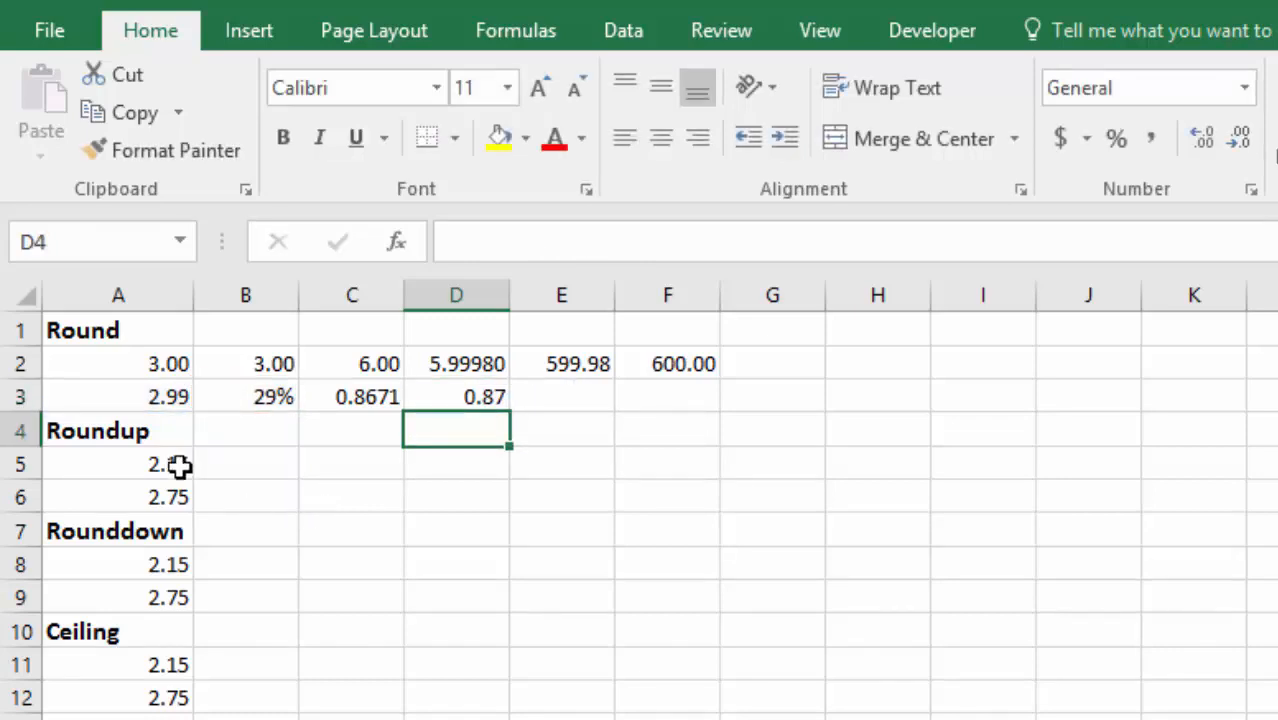
Review the arguments of the ROUND formula in D3 and change its number of digits to 0.
double_click(467, 397)
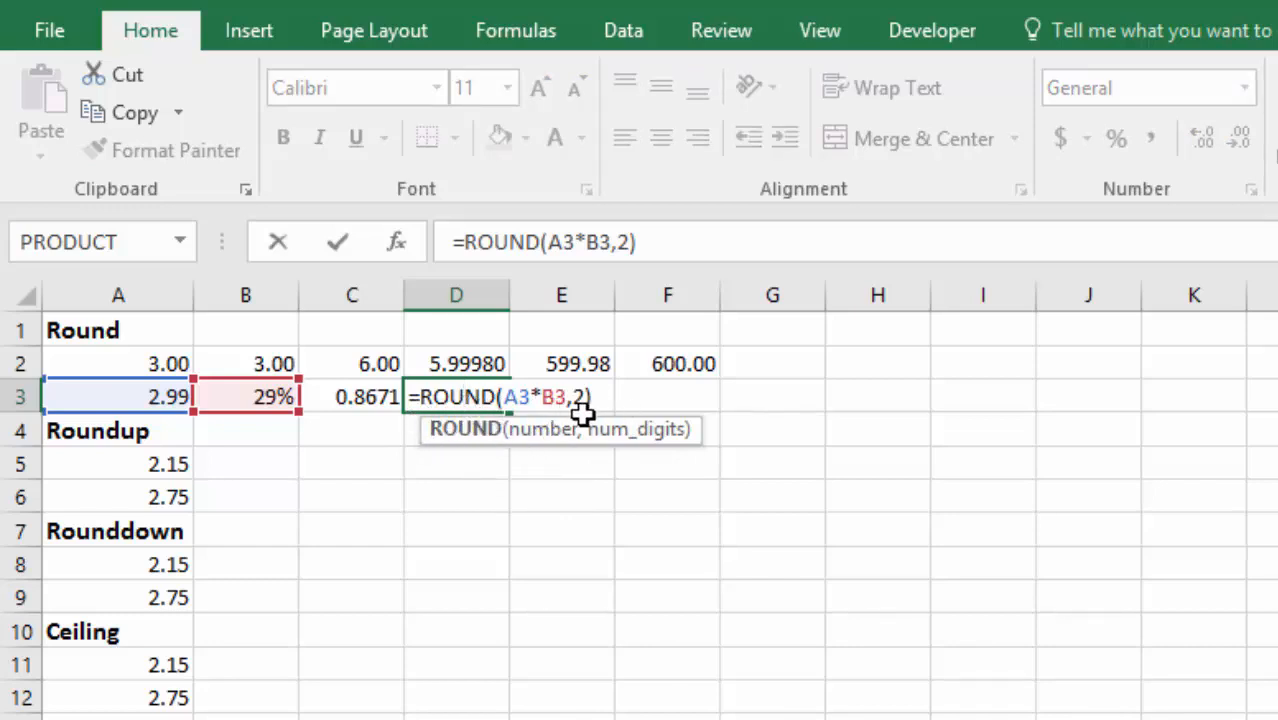
left_click(541, 438)
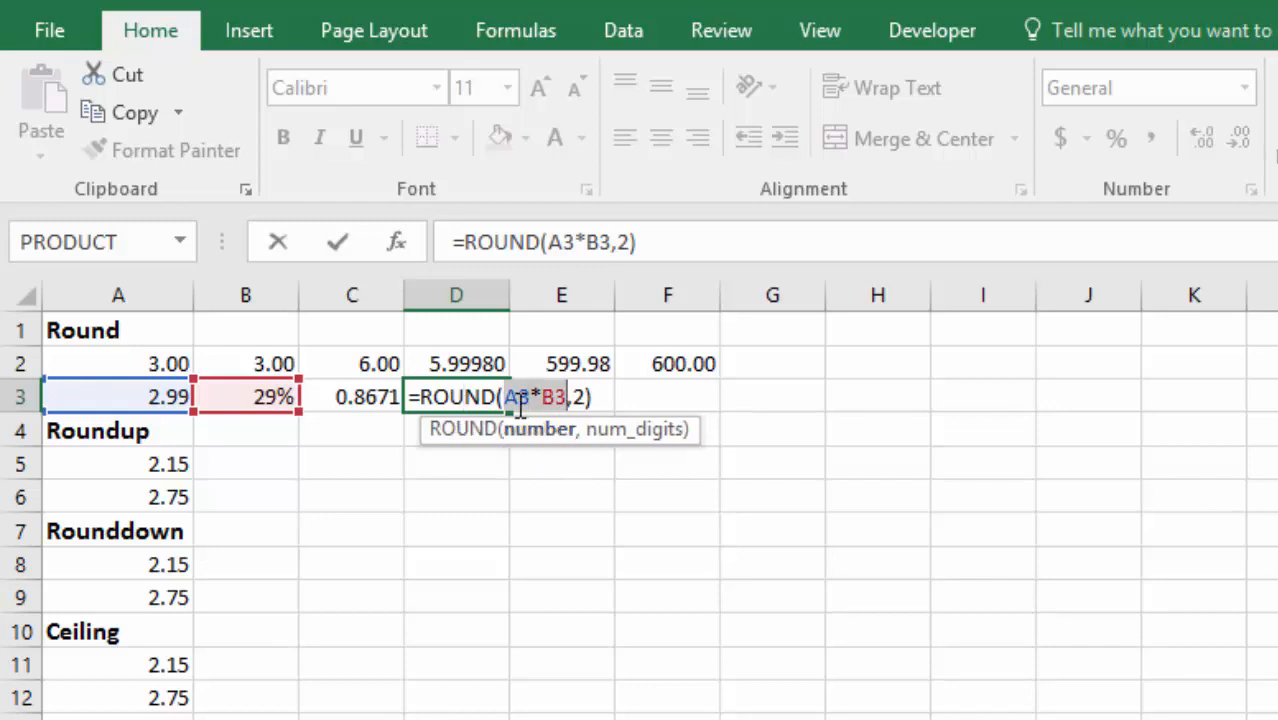
left_click(646, 437)
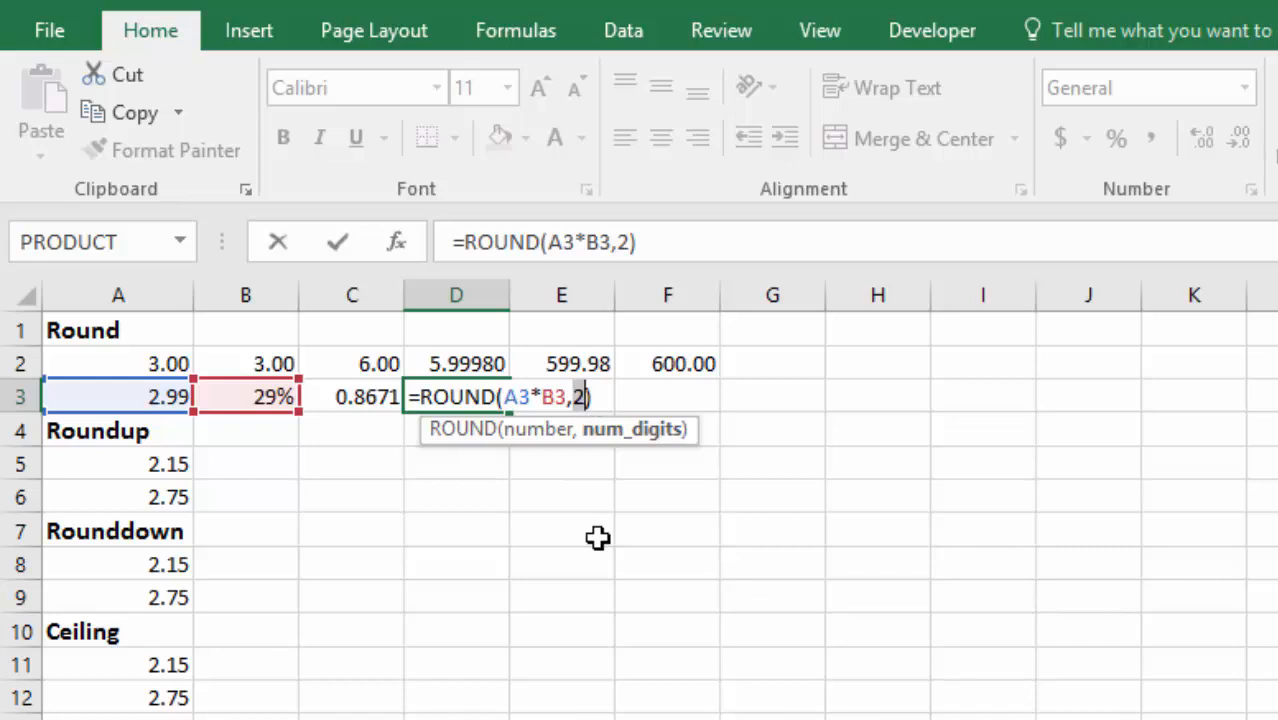
type("0")
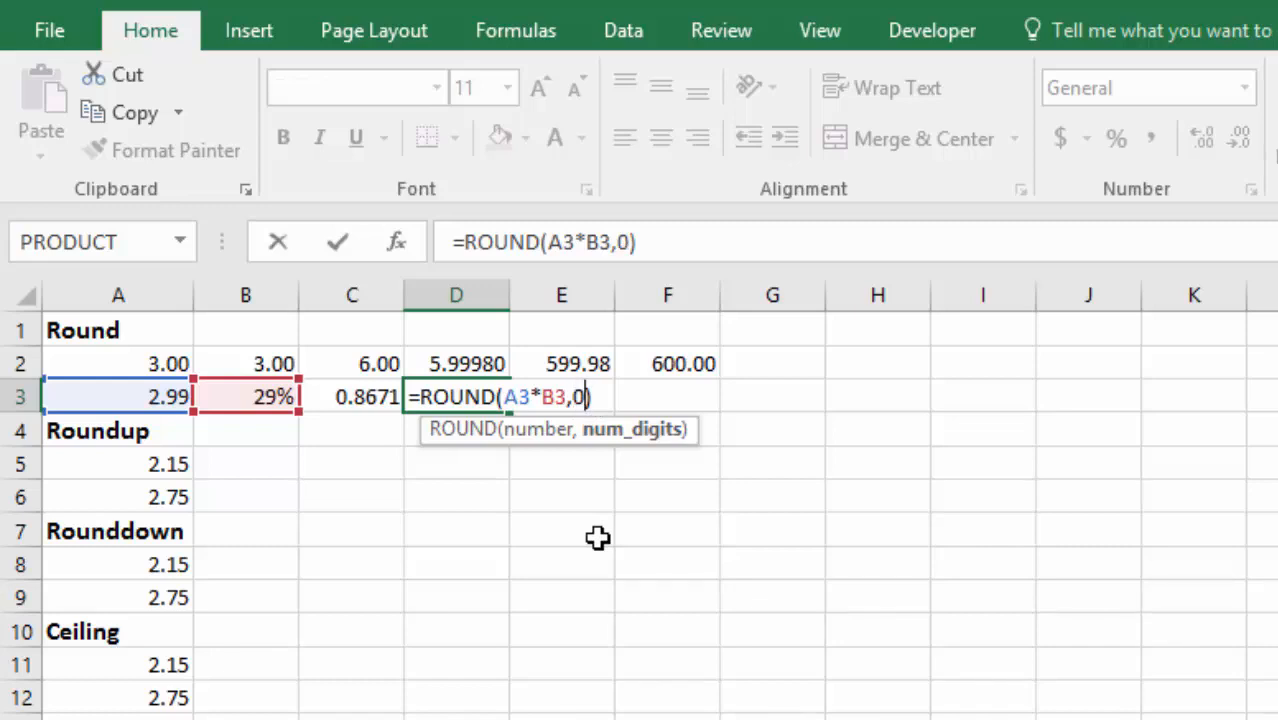
key("Return")
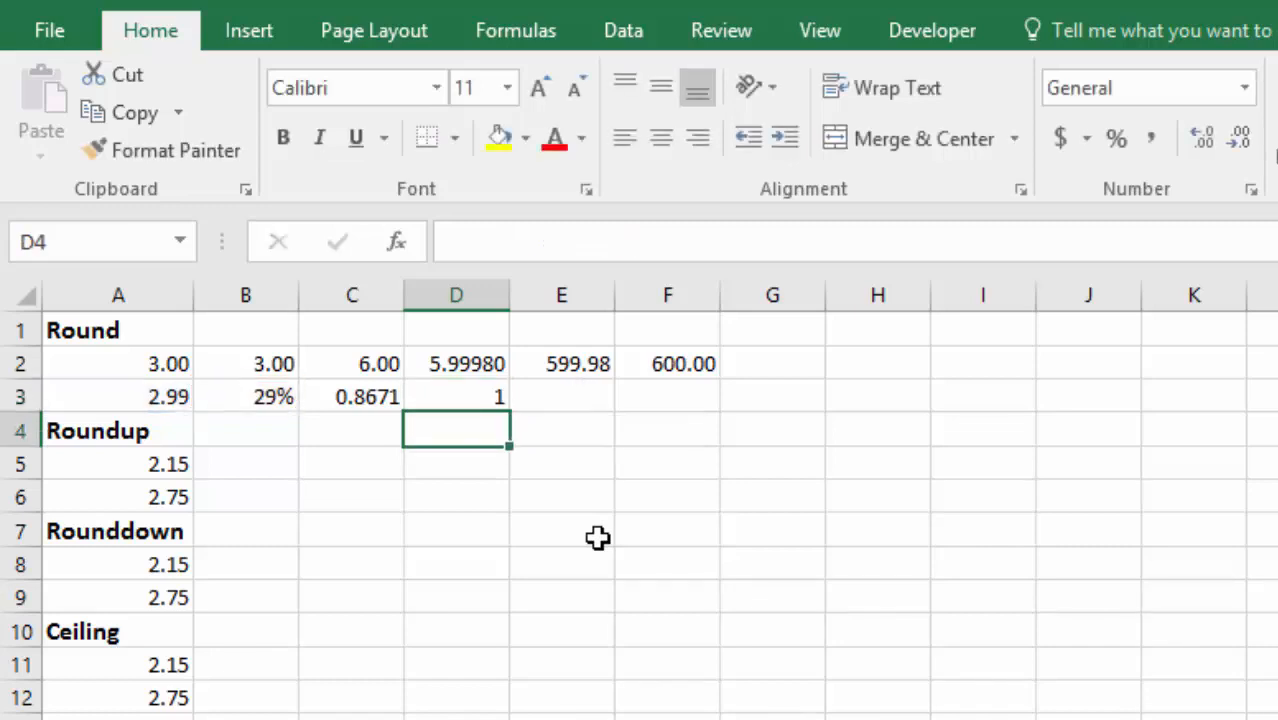
Change the number of digits in D3's ROUND formula to 1, making it =ROUND(A3*B3,1).
left_click(469, 398)
double_click(469, 398)
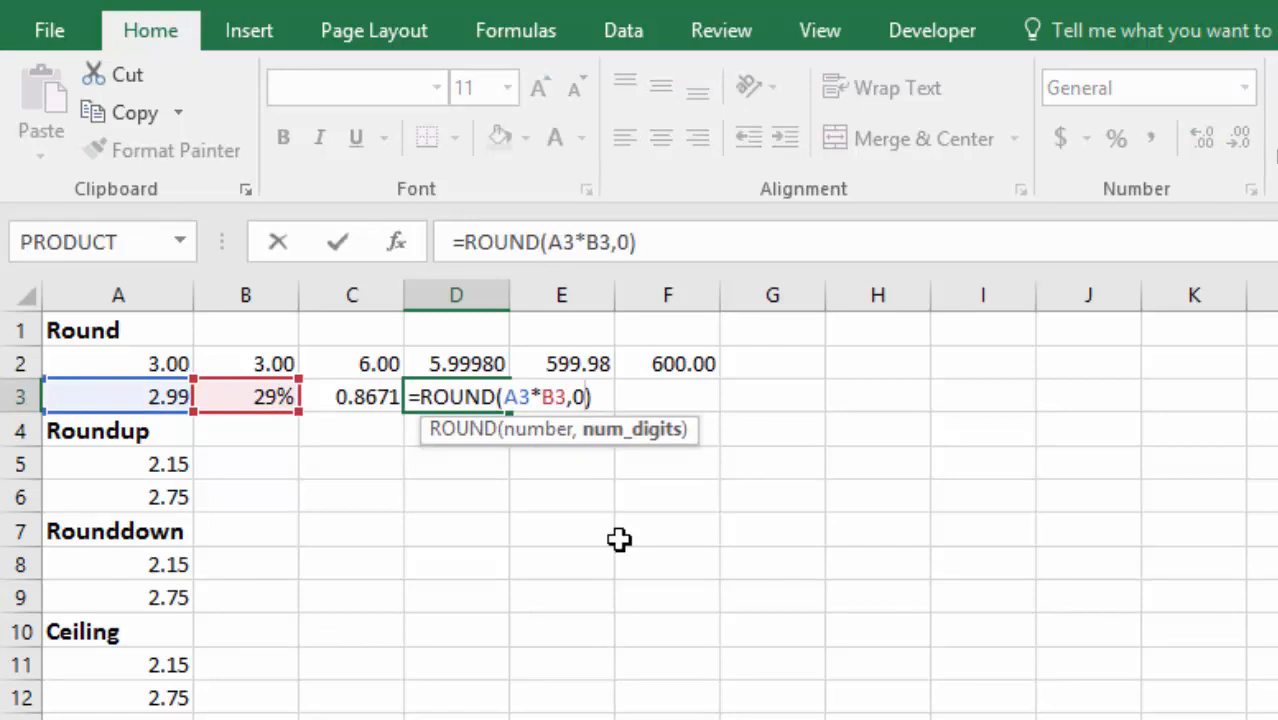
key("BackSpace")
type("1")
key("Return")
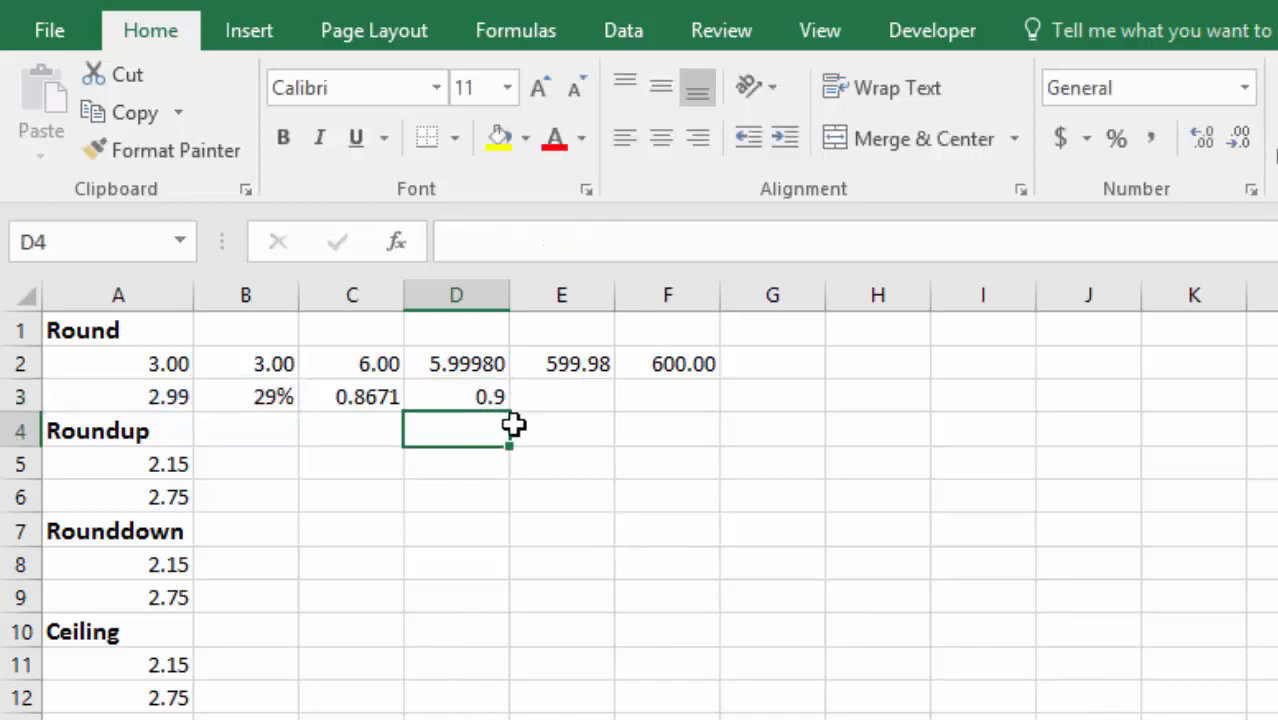
Display the rounded product in D3 with two decimal places.
left_click(467, 397)
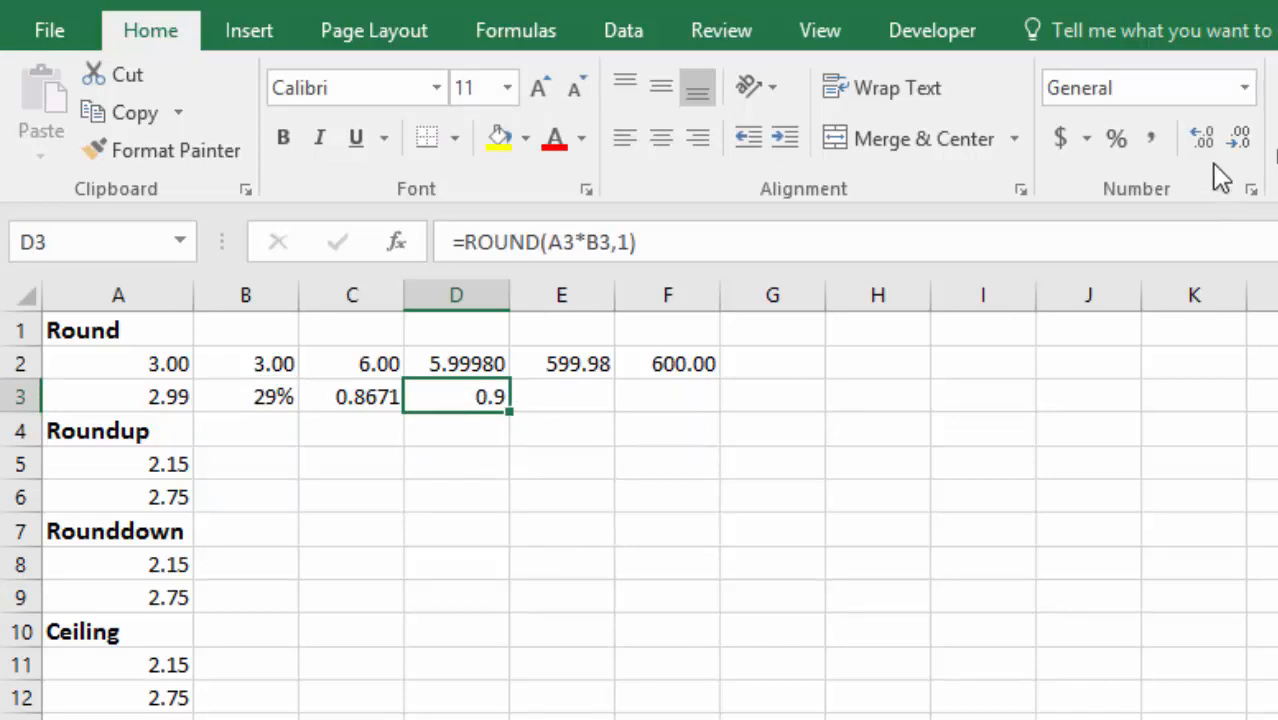
left_click(1200, 139)
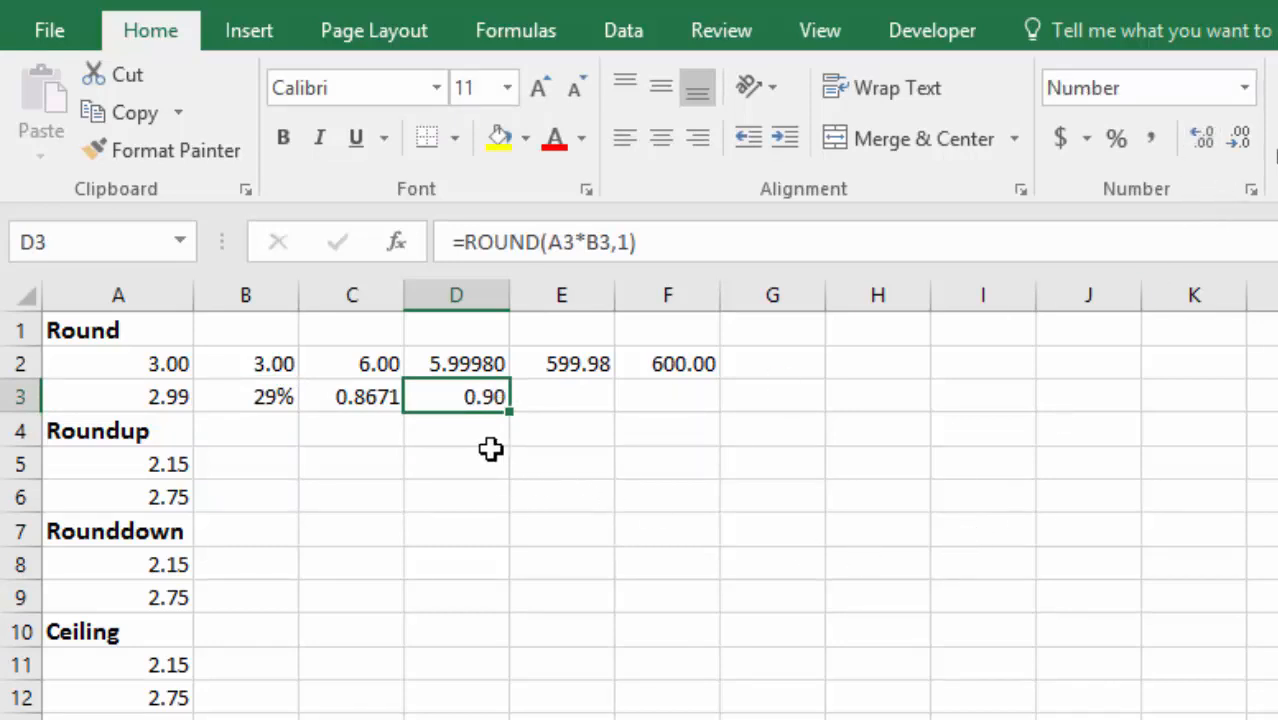
Enter 245 in H2 and 565 in I2, and format both cells to show two decimal places.
left_click(895, 364)
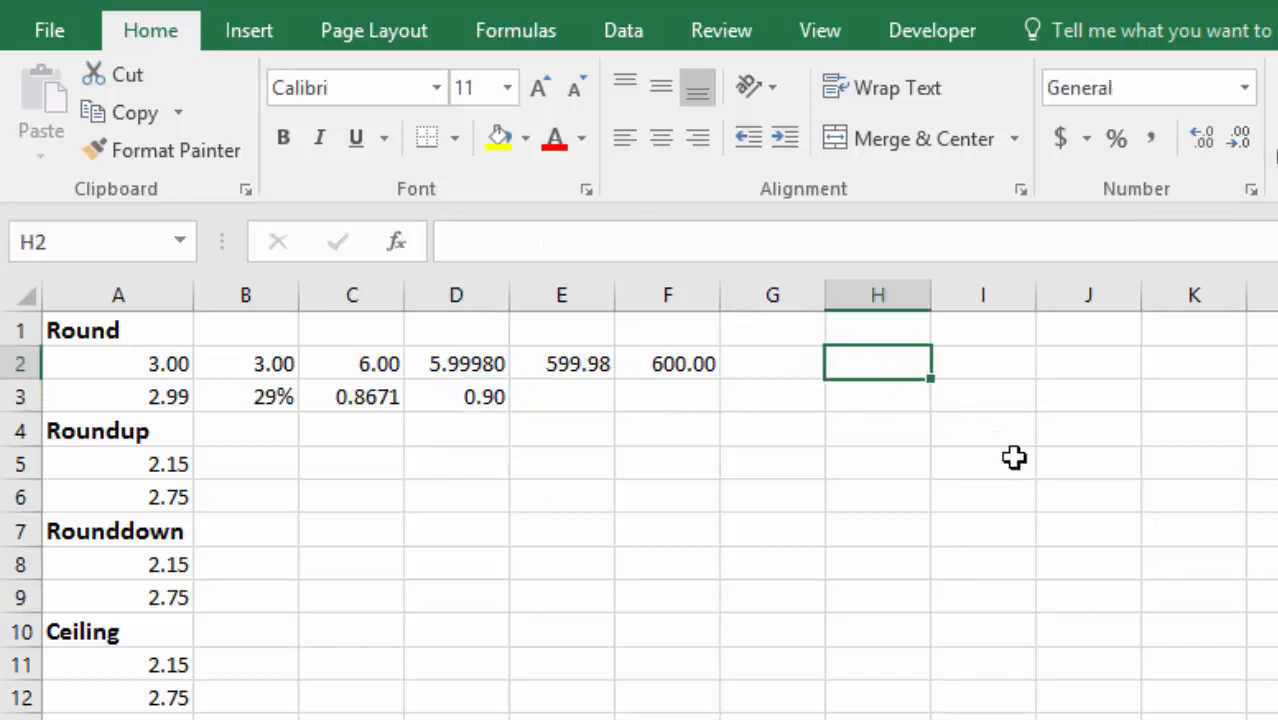
type("24")
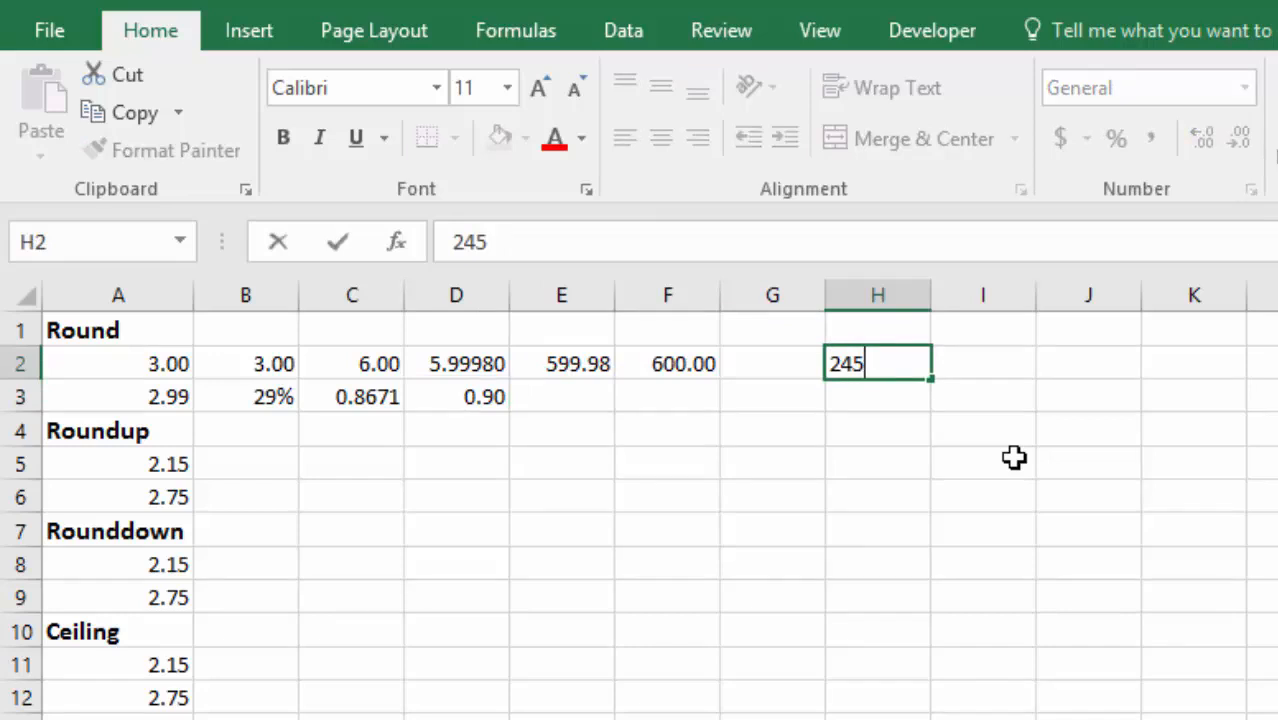
type("5")
key("Tab")
type("565")
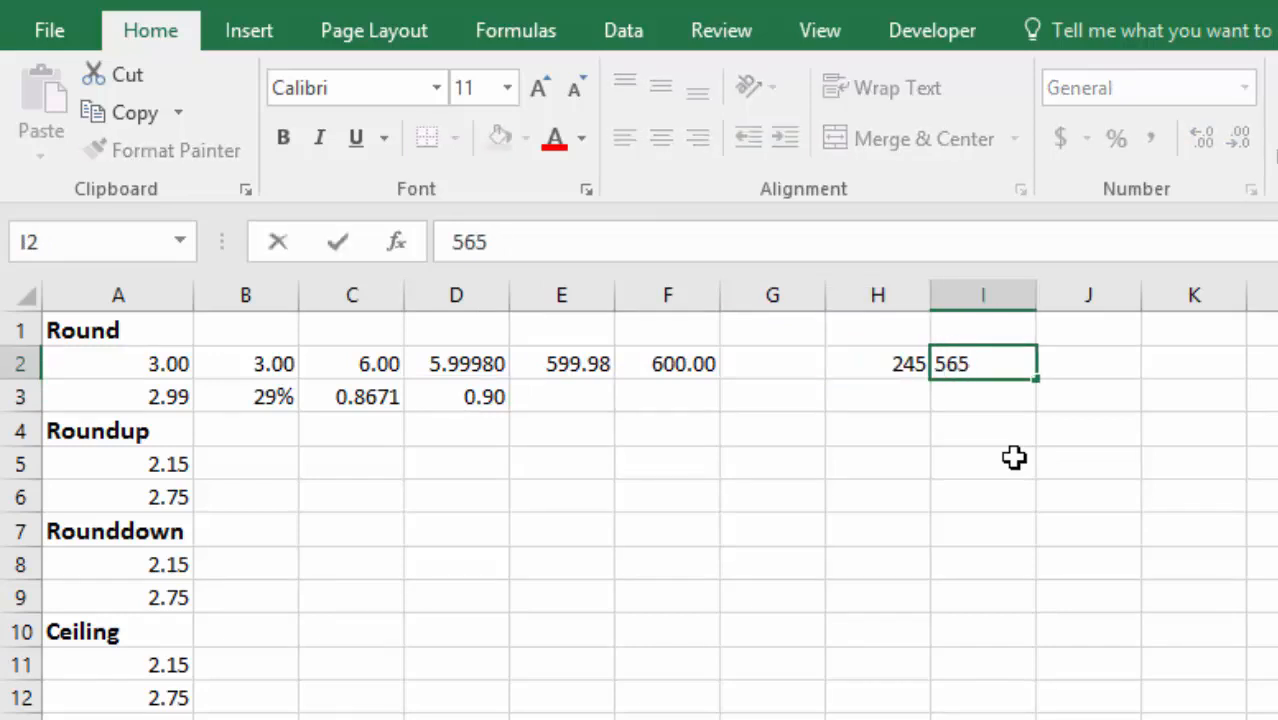
key("Tab")
left_click_drag(880, 364, 998, 363)
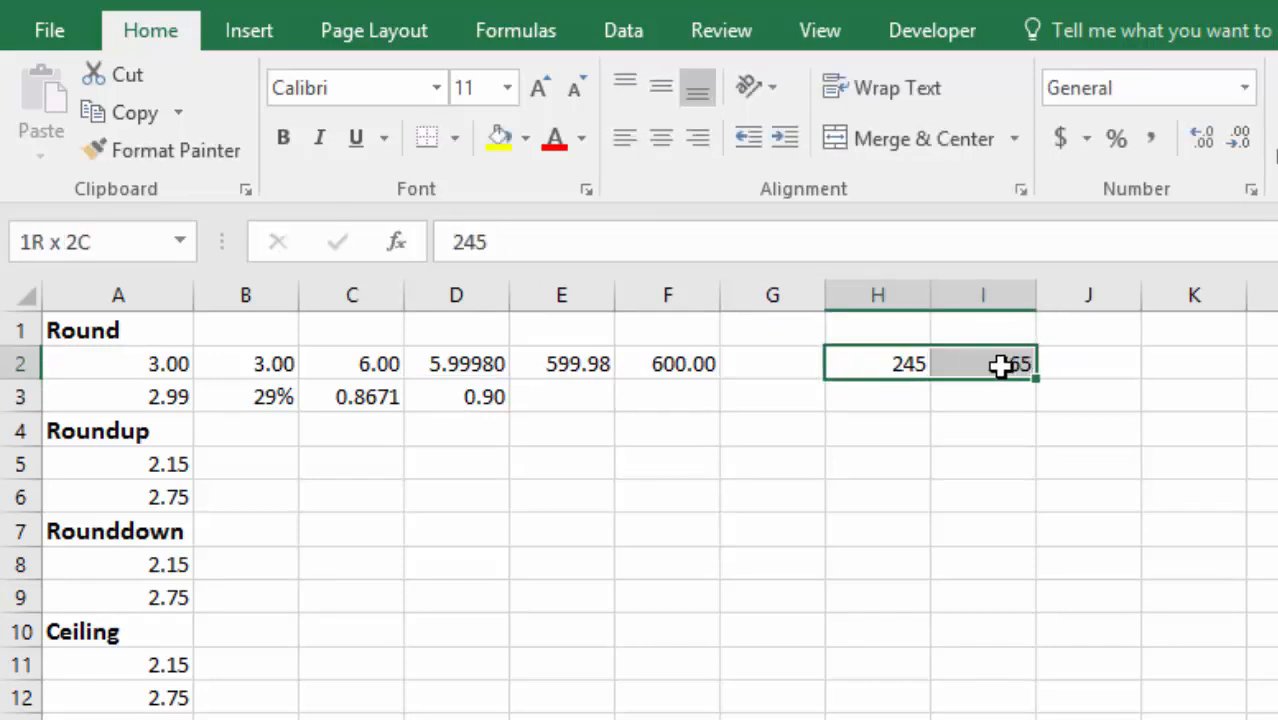
left_click(1201, 137)
left_click(1201, 137)
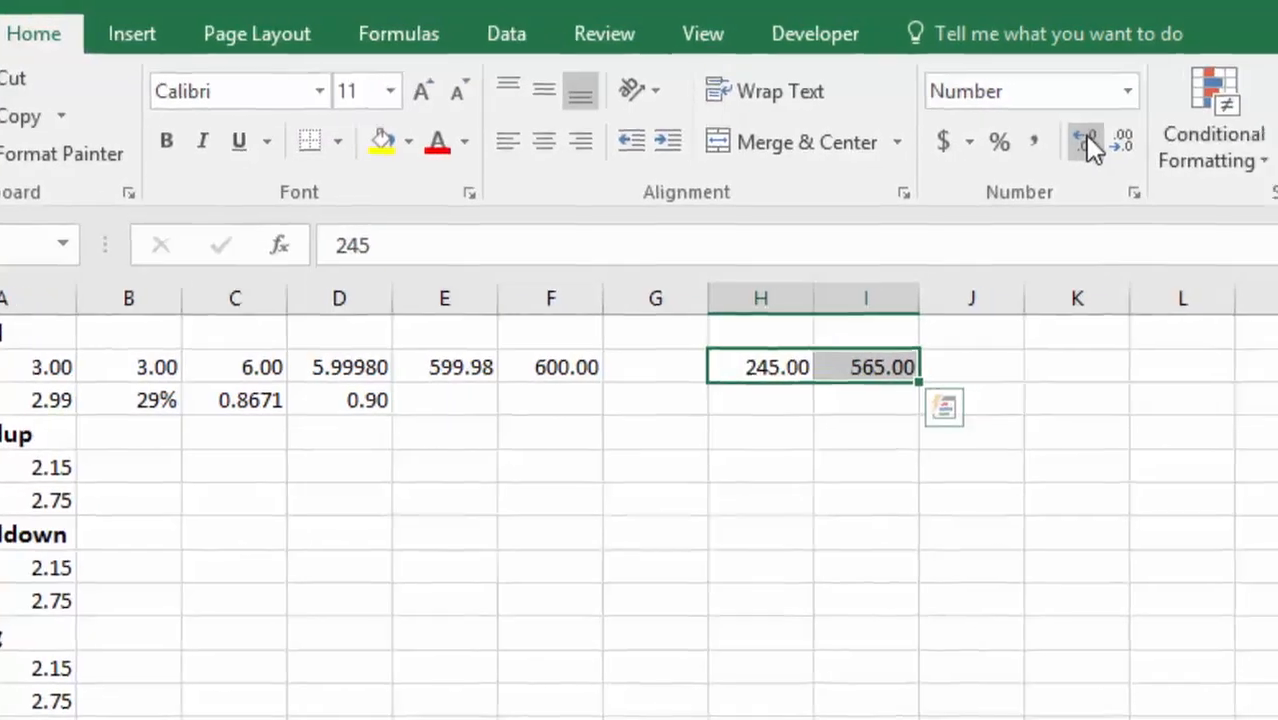
Enter the formula =H2+I2 in cell J2 to add the two numbers.
left_click(965, 367)
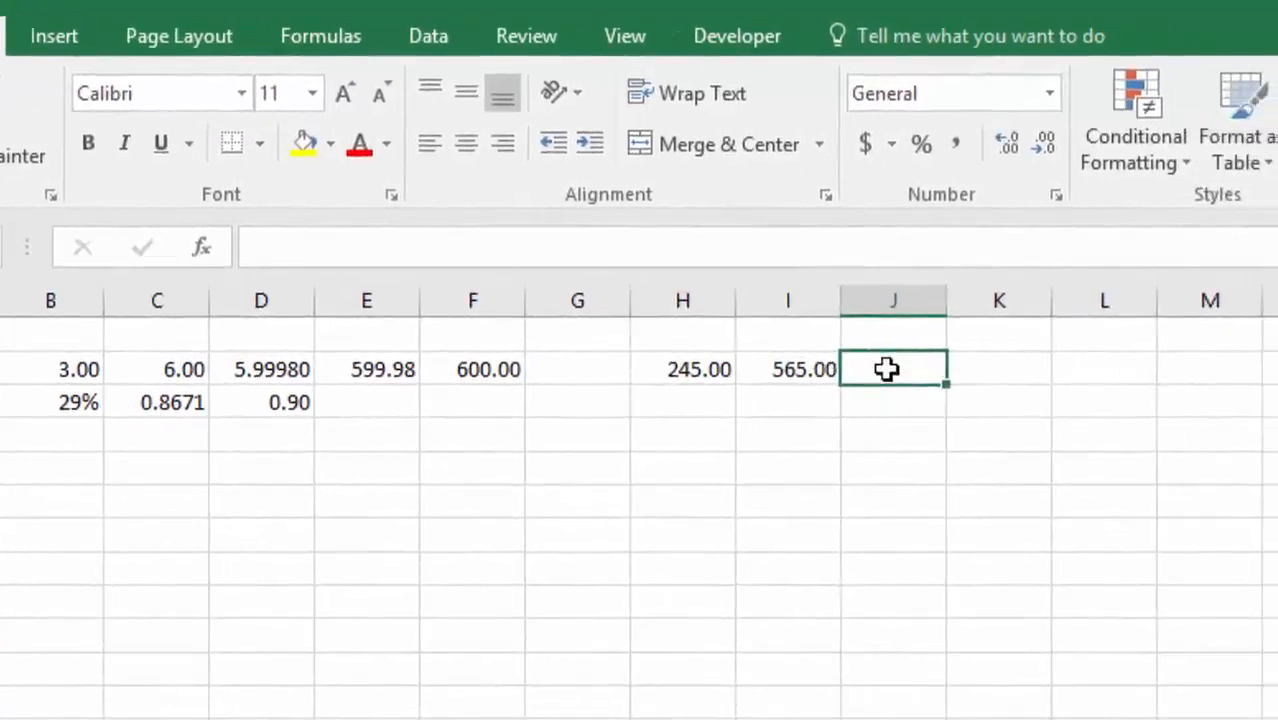
type("=")
left_click(693, 370)
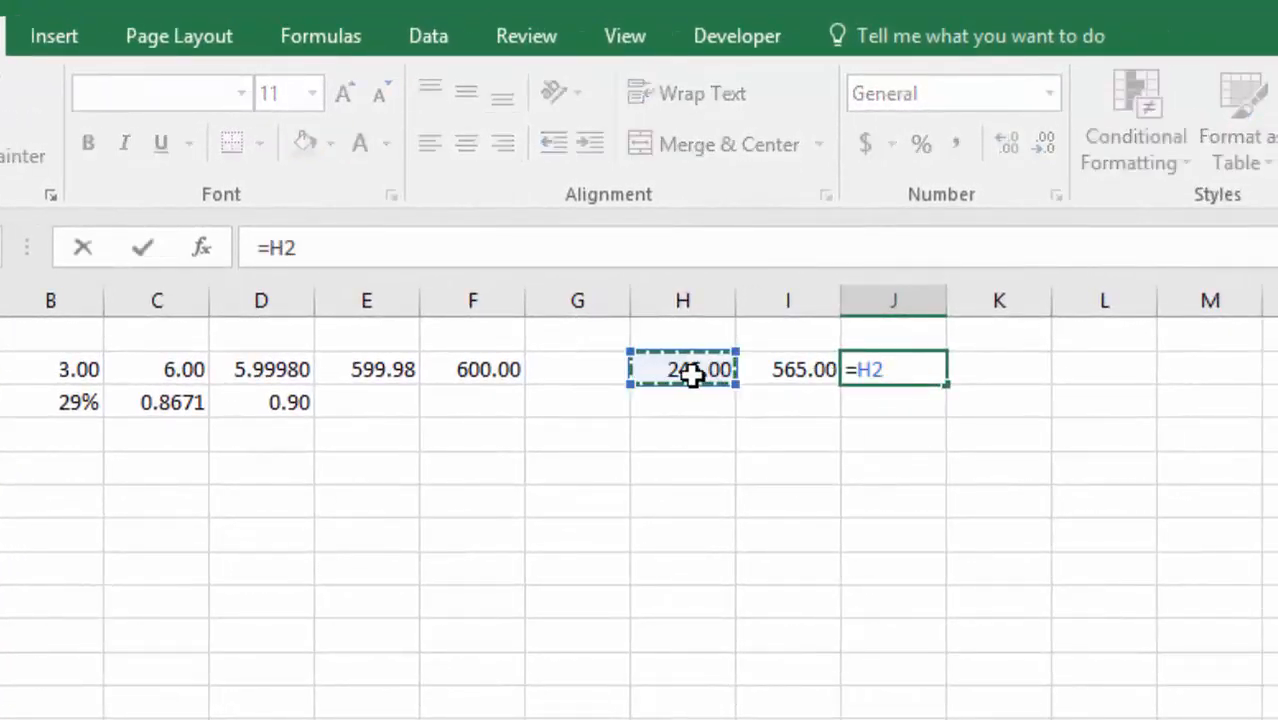
type("+")
left_click(787, 367)
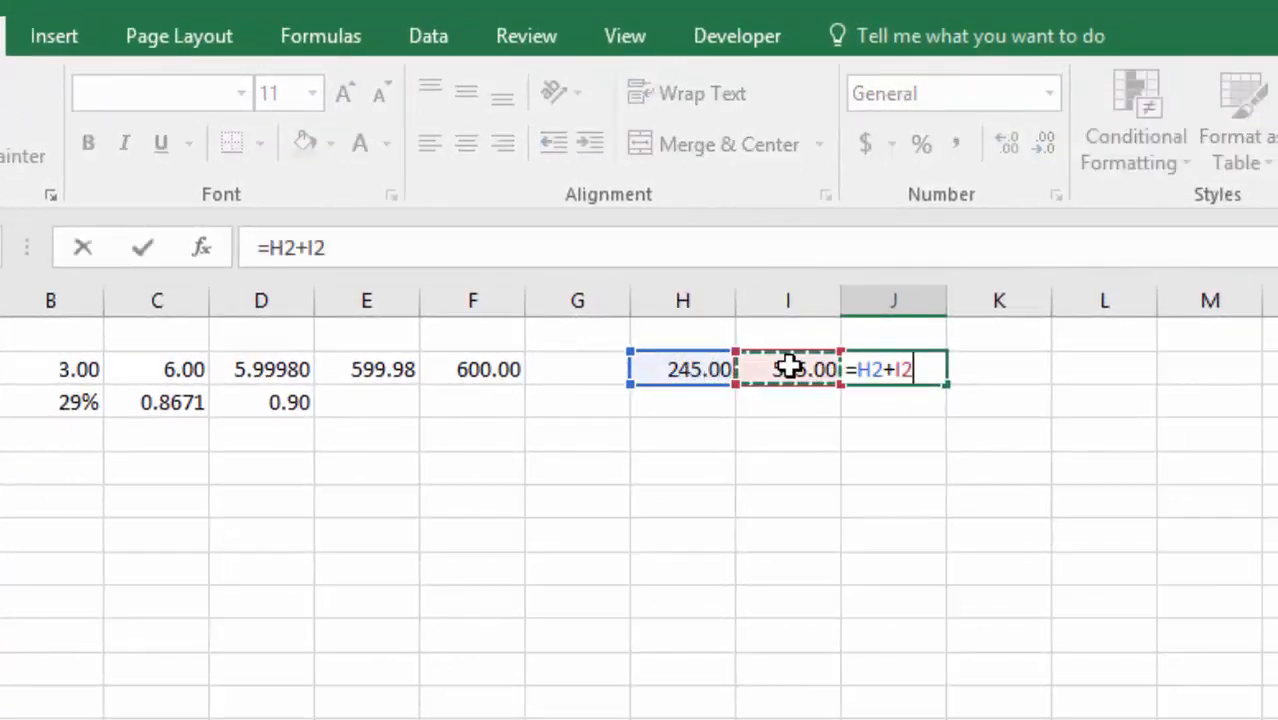
key("Return")
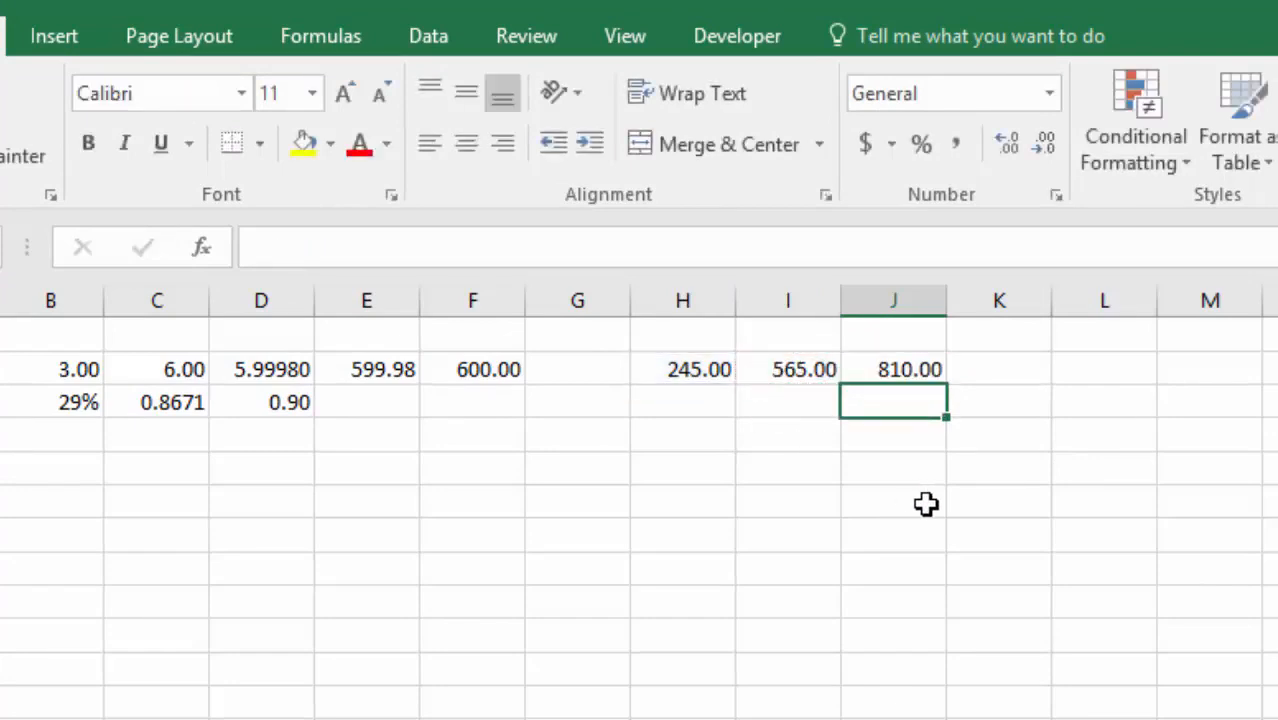
Wrap the sum in J2 in a ROUND function with -2 digits, making it =ROUND(H2+I2,-2).
double_click(883, 369)
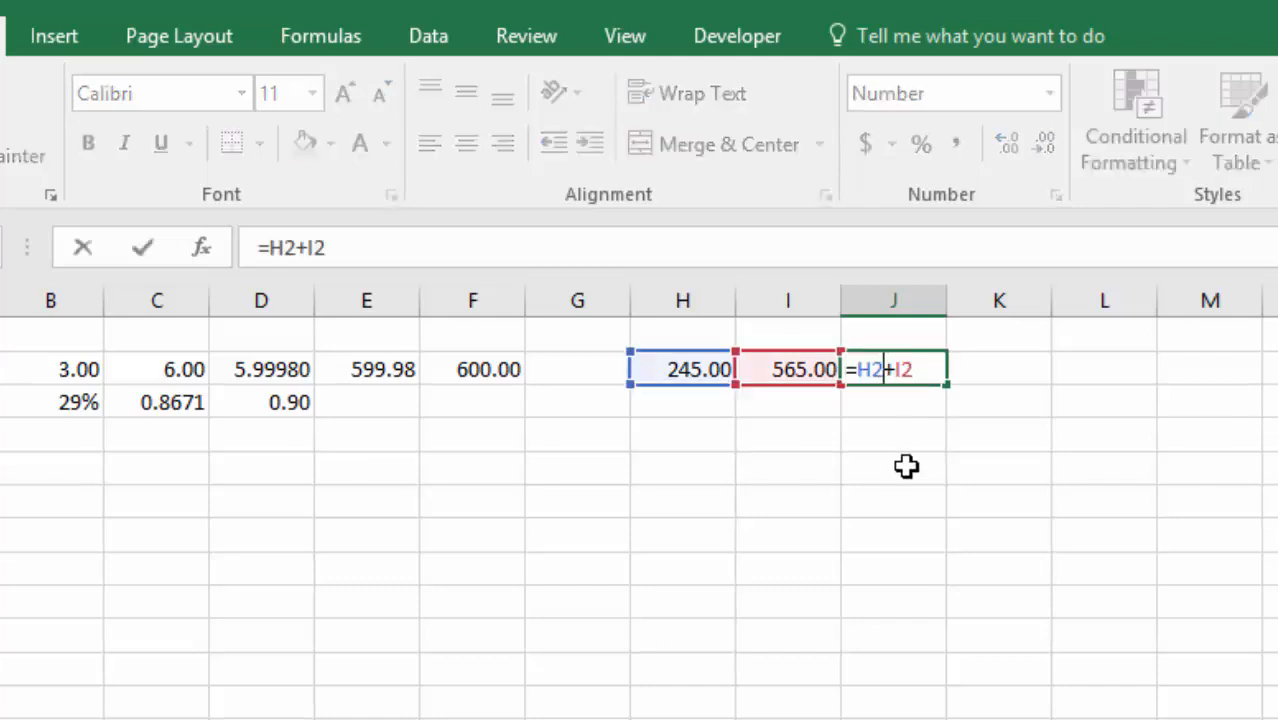
left_click(851, 369)
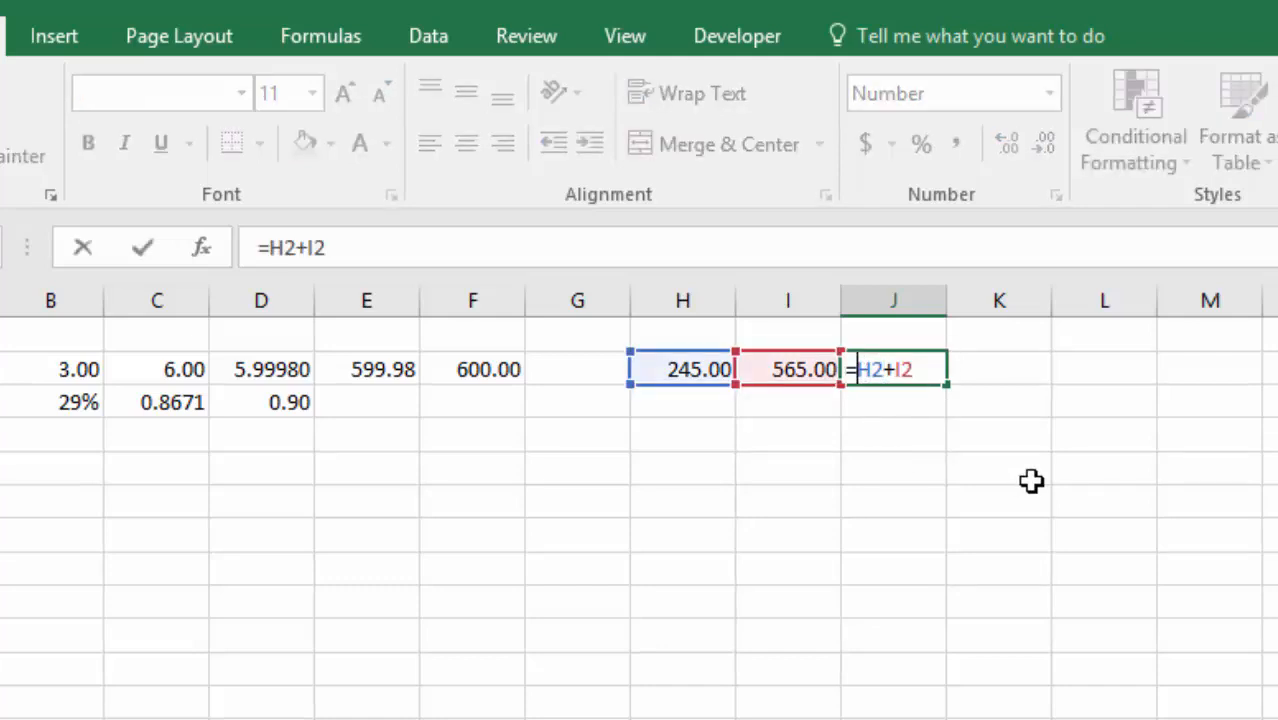
type("roun")
key("Tab")
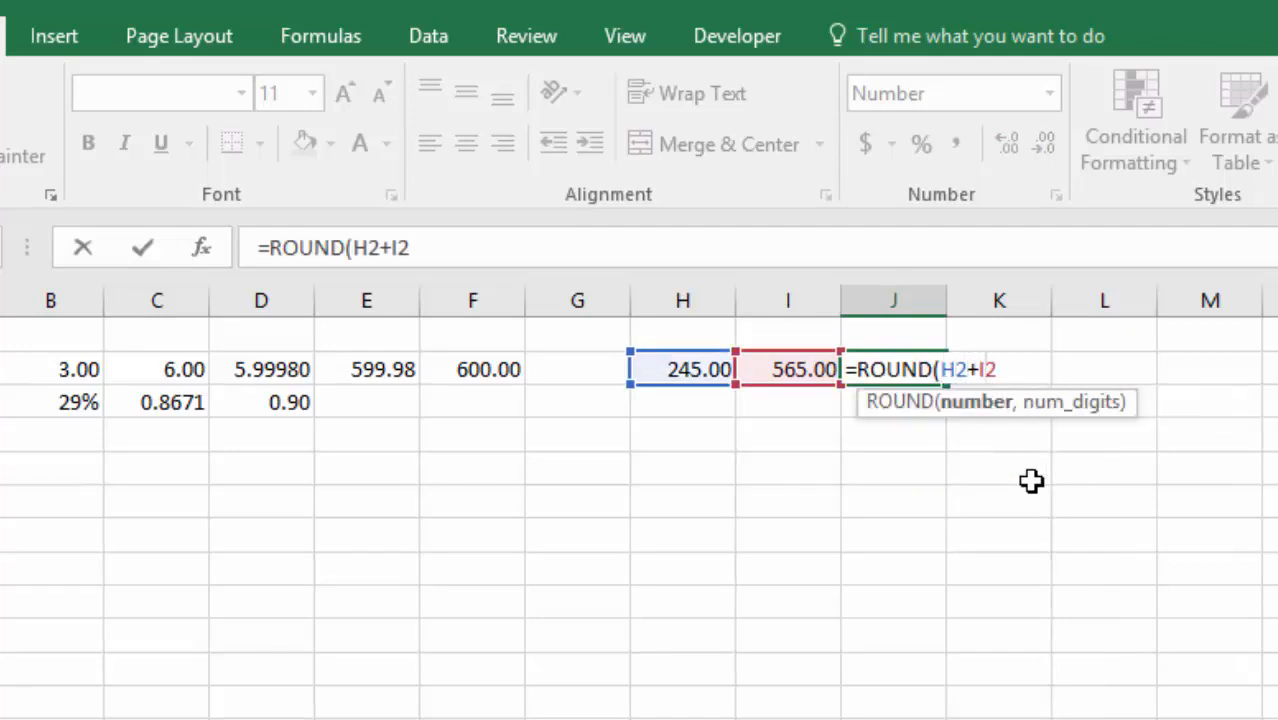
type(",")
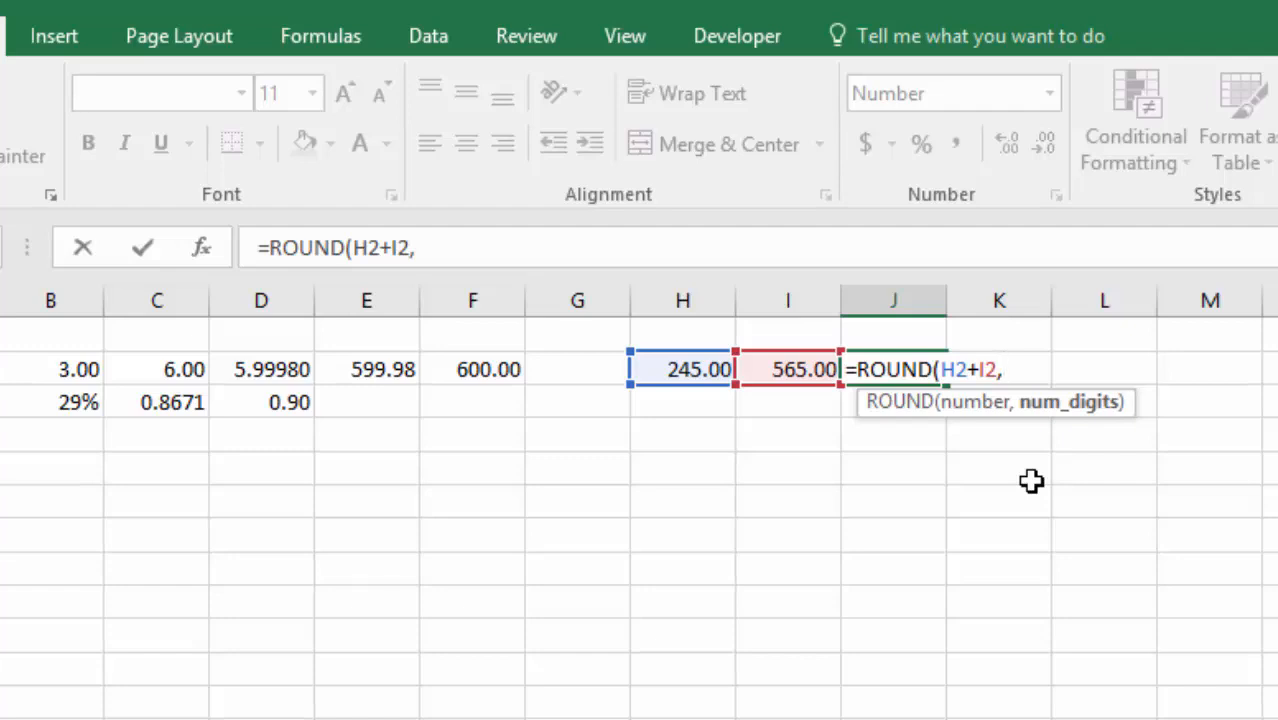
type("-2")
key("Return")
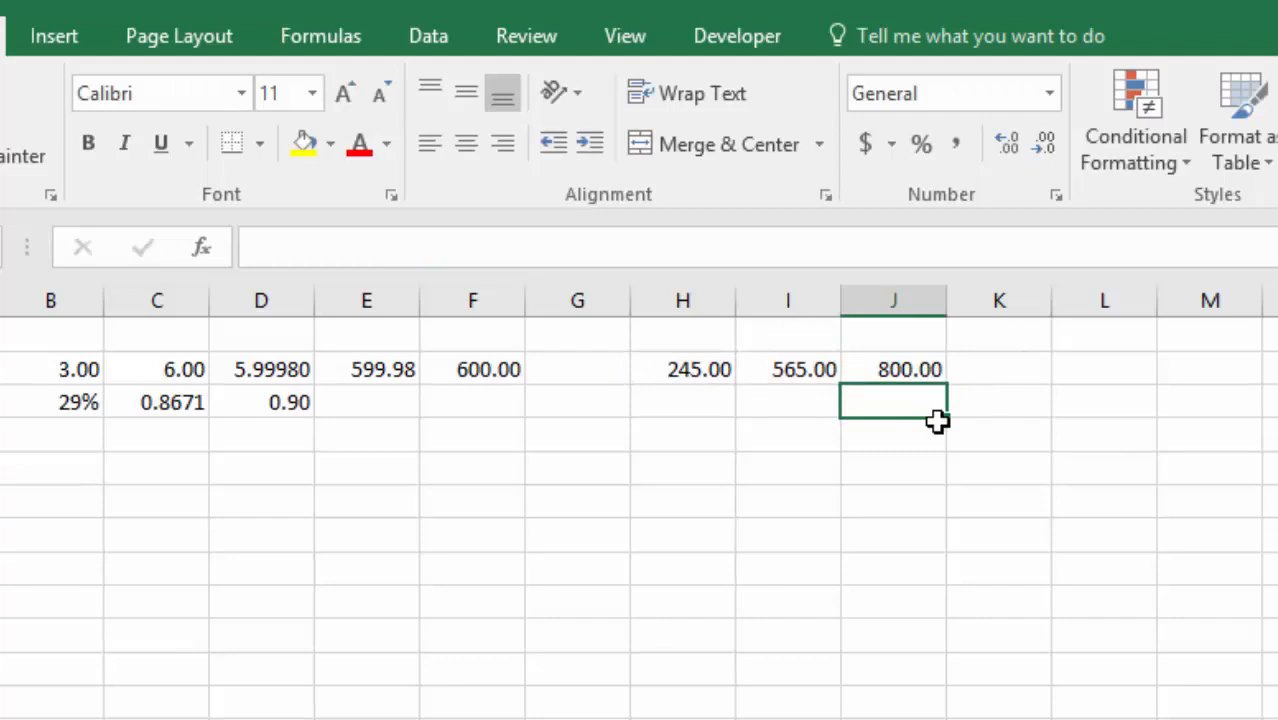
Undo the ROUND edit in J2 and redo it to compare the plain sum with the rounded one.
left_click(904, 371)
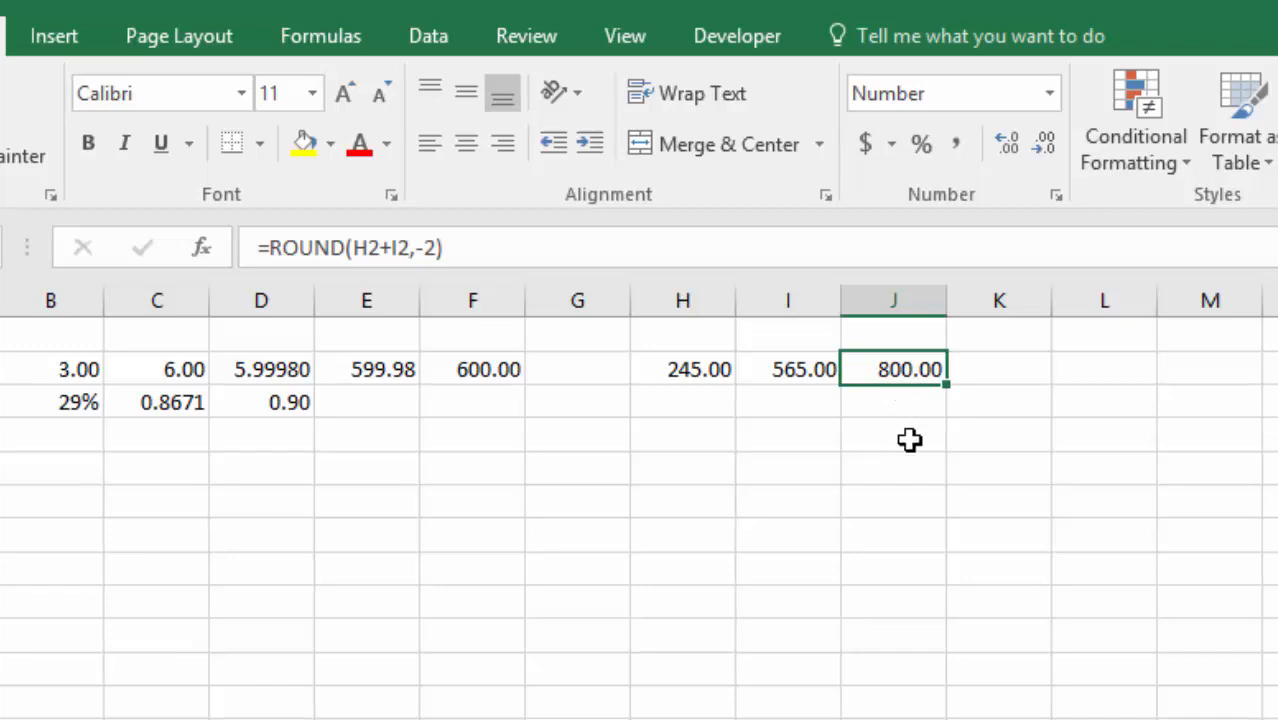
key("ctrl+z")
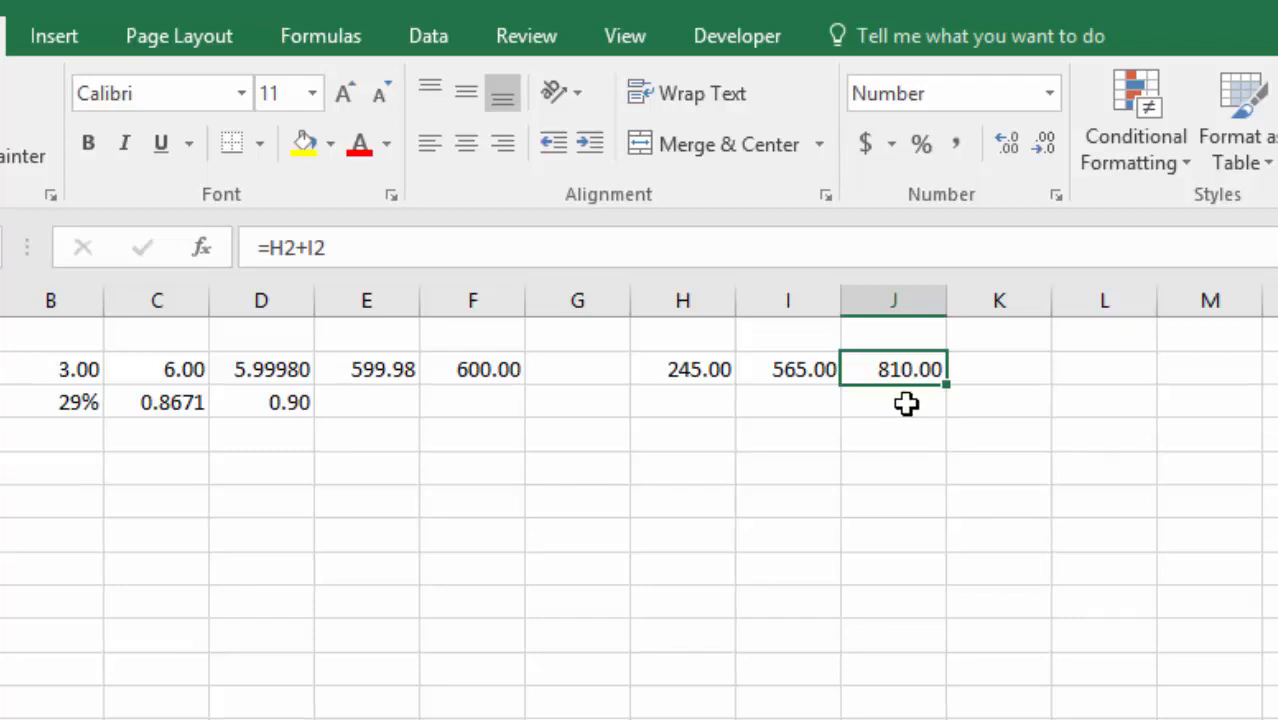
key("ctrl+y")
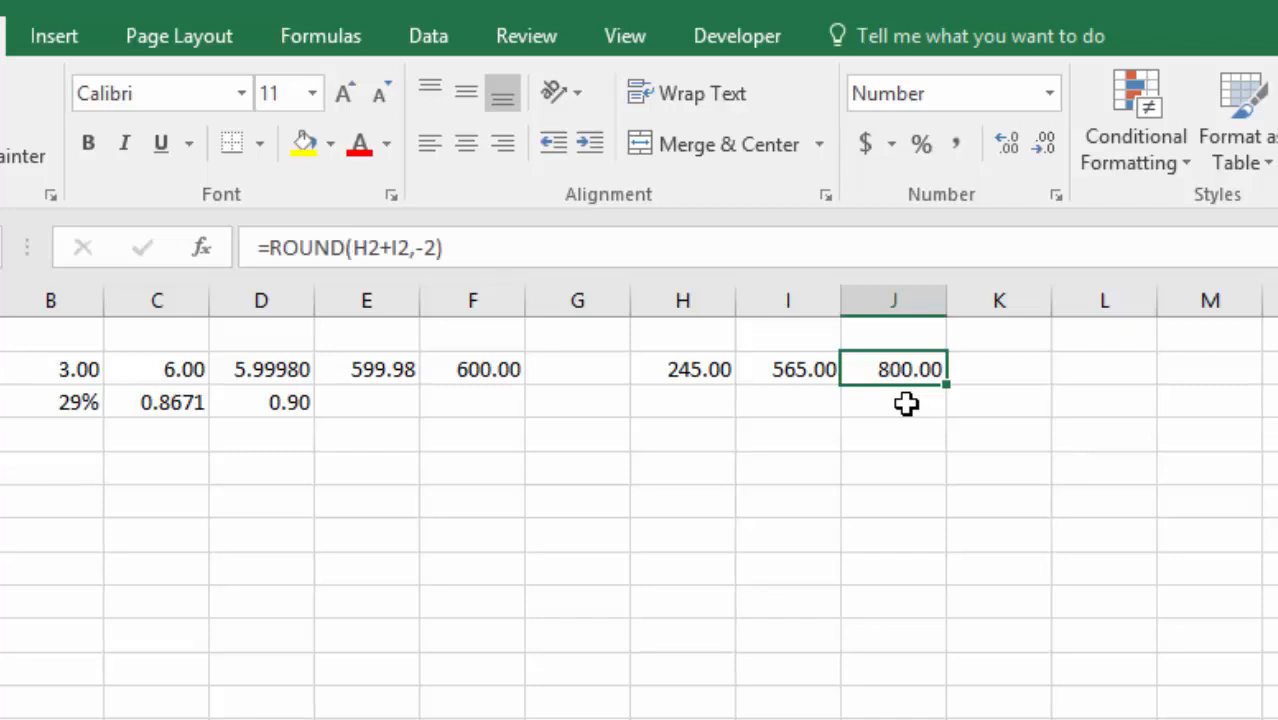
Change the number of digits in J2's ROUND formula to -3 to round to the nearest thousand.
double_click(901, 368)
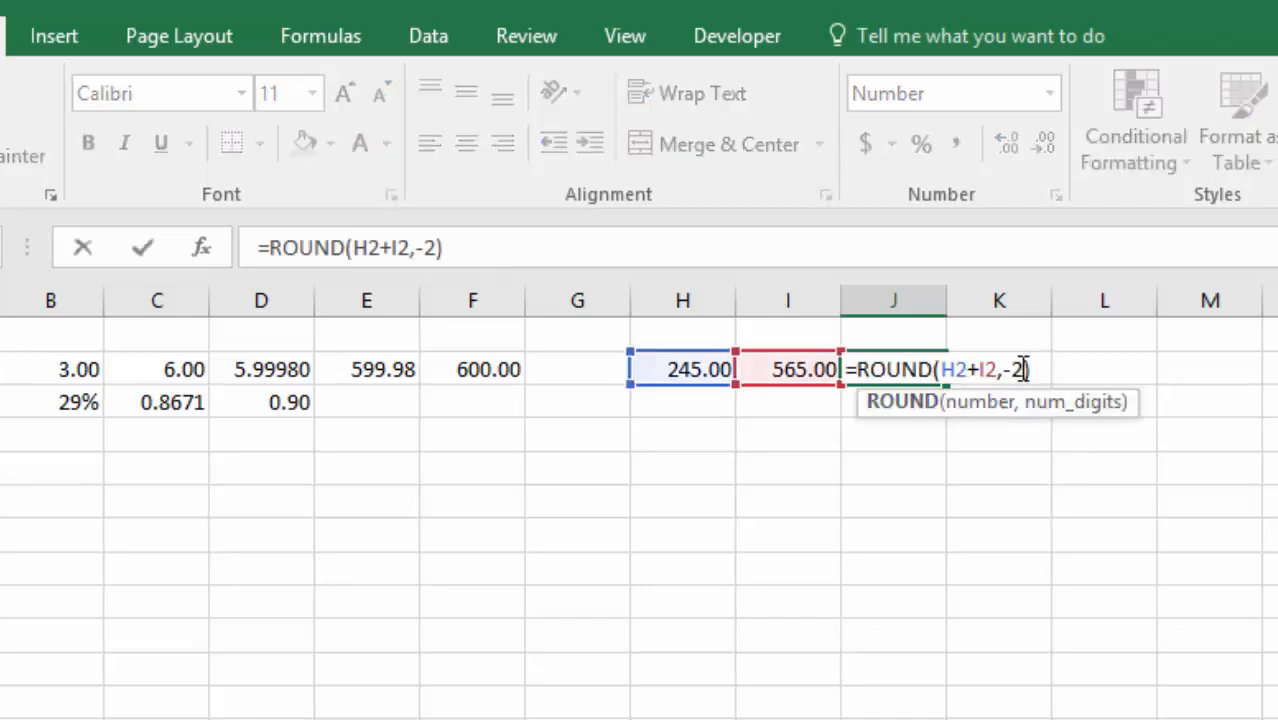
left_click(1024, 369)
key("BackSpace")
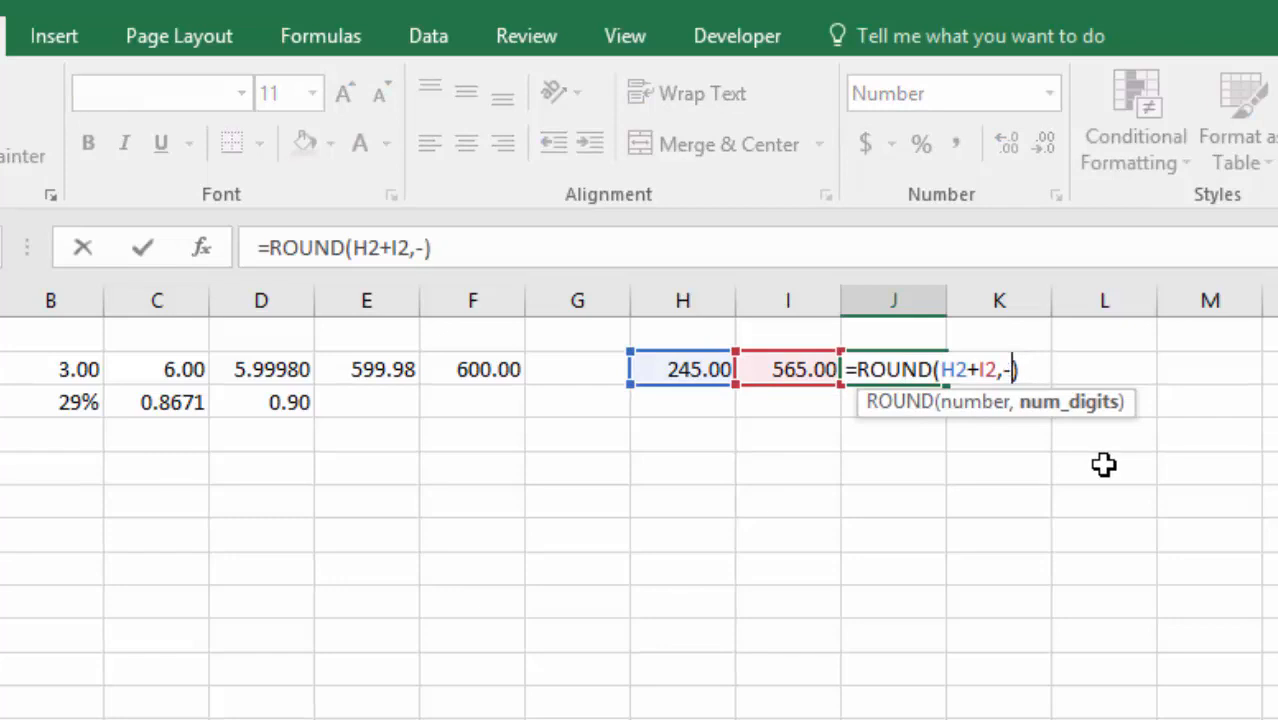
type("3")
key("Return")
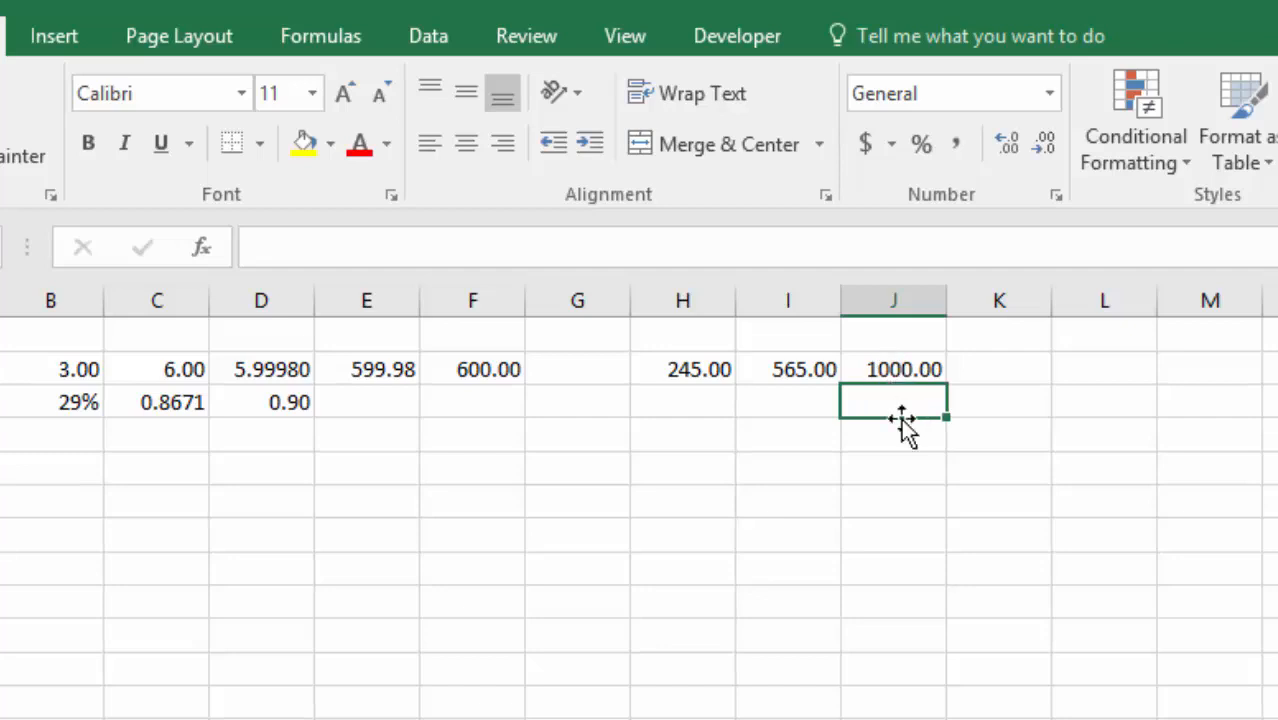
Review the number argument H2+I2 inside J2's ROUND formula without changing it.
double_click(891, 368)
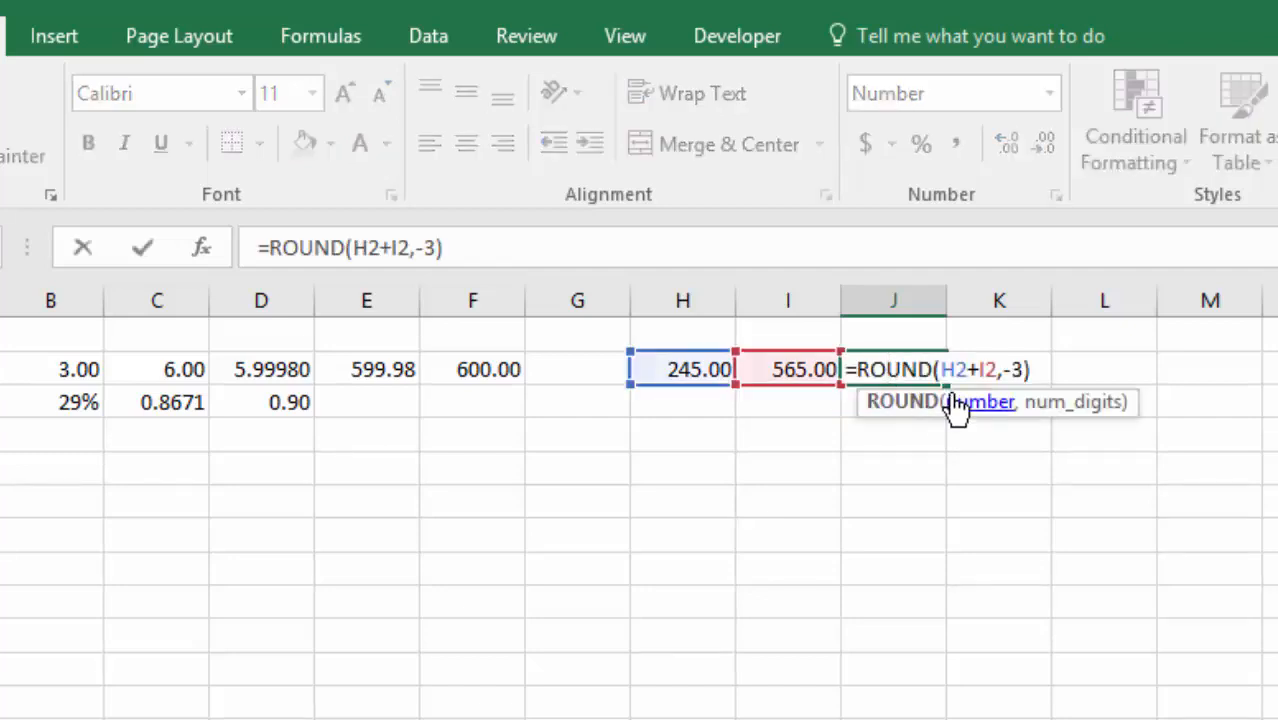
mouse_move(958, 369)
left_mouse_down()
mouse_move(985, 366)
mouse_move(955, 363)
left_mouse_up()
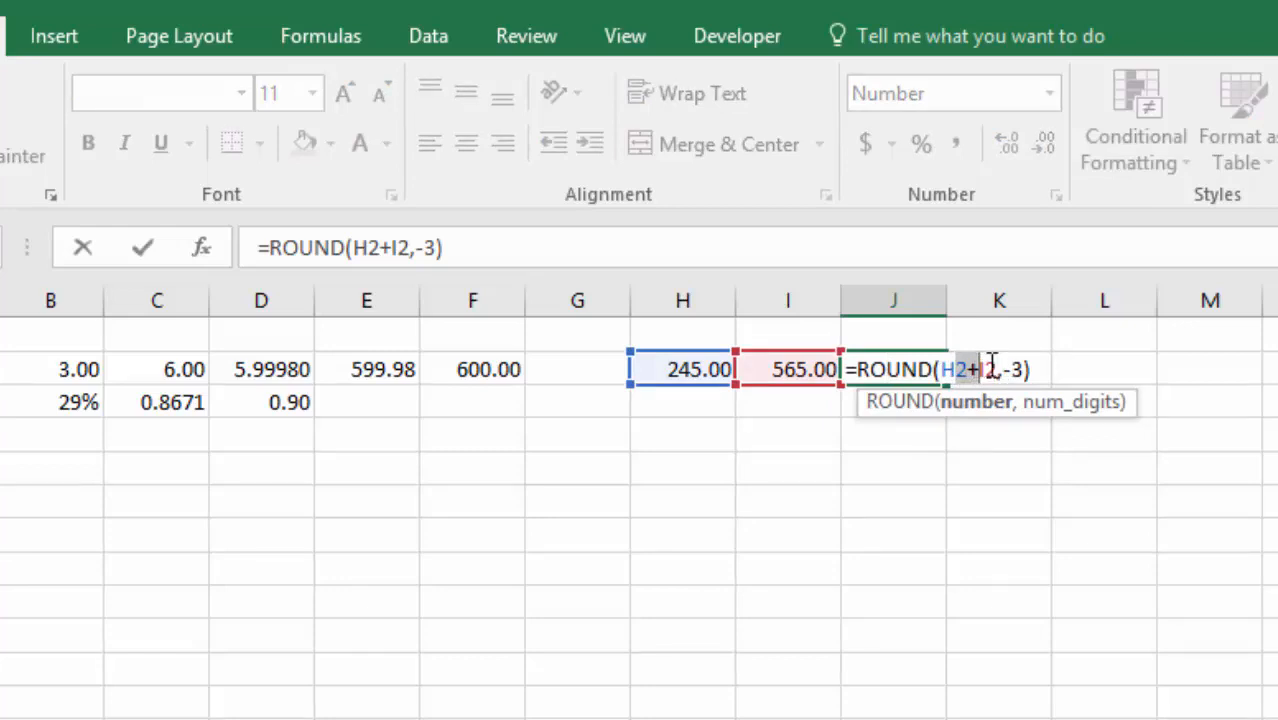
left_click_drag(997, 362, 959, 362)
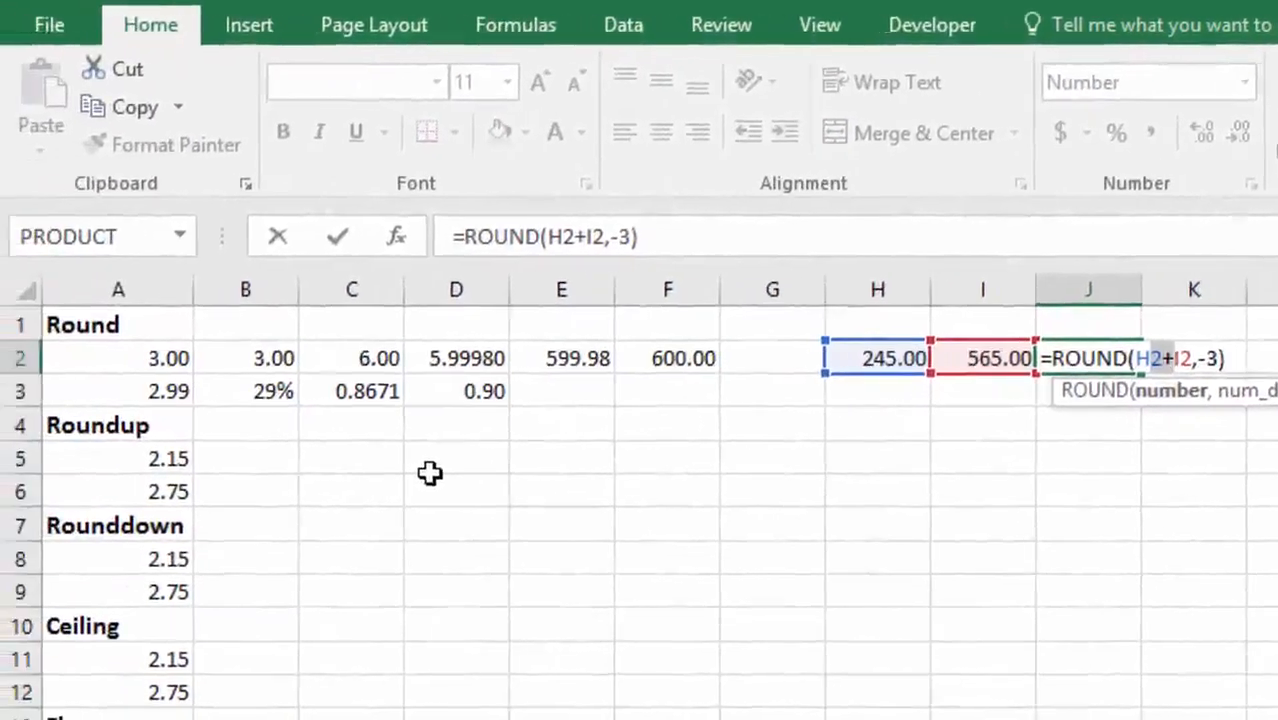
key("Return")
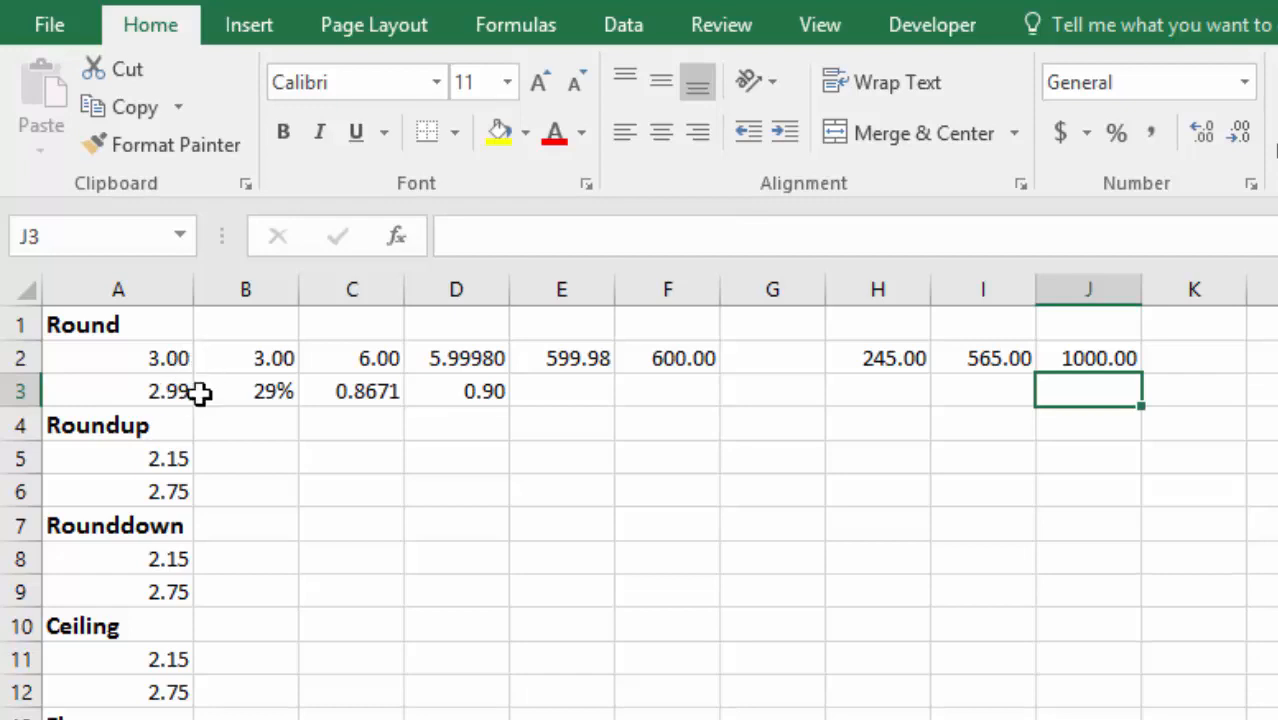
Enter =ROUND(A5,0) in cell B5 under Roundup and copy the formula down to B6.
left_click(255, 458)
type("=")
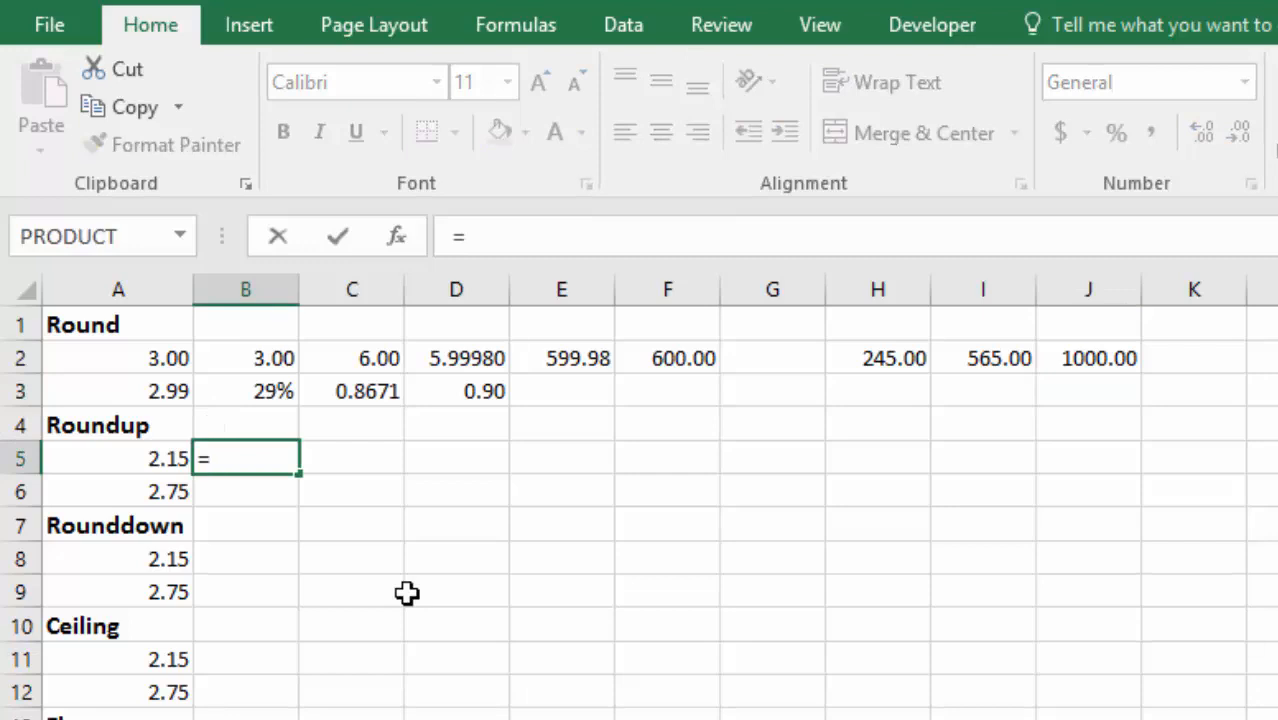
type("round")
key("Tab")
left_click(134, 456)
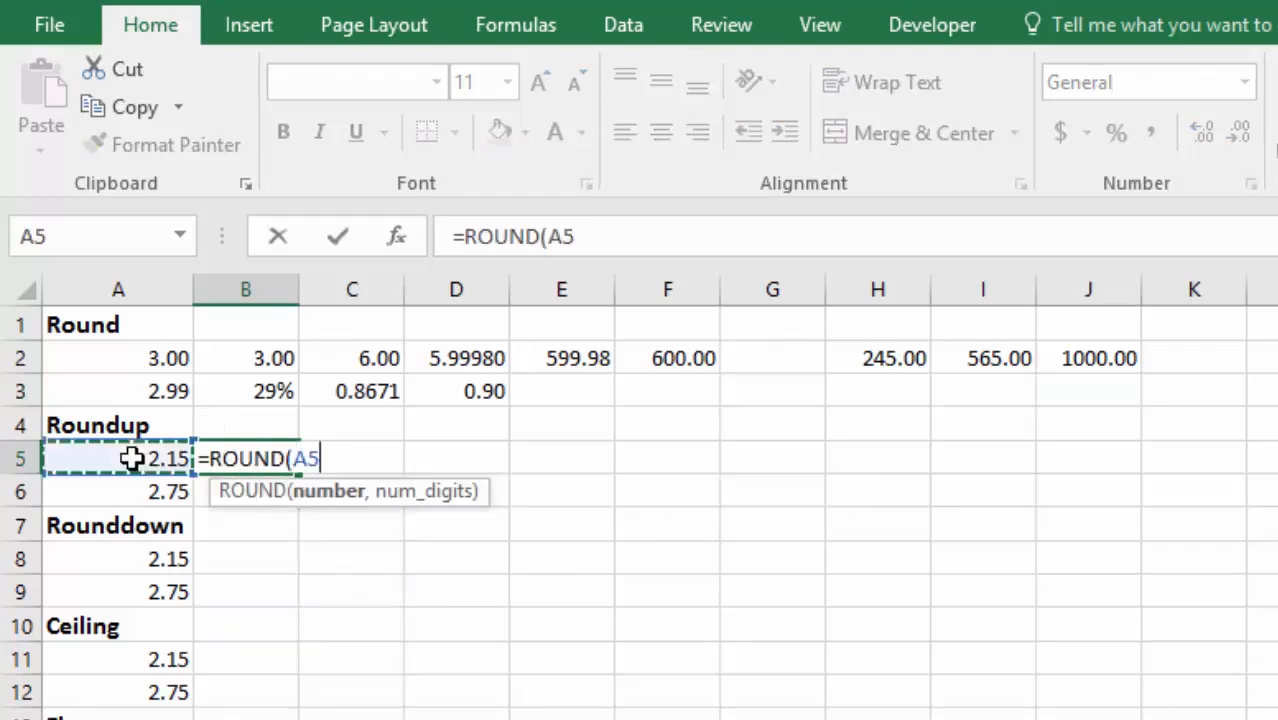
type(",")
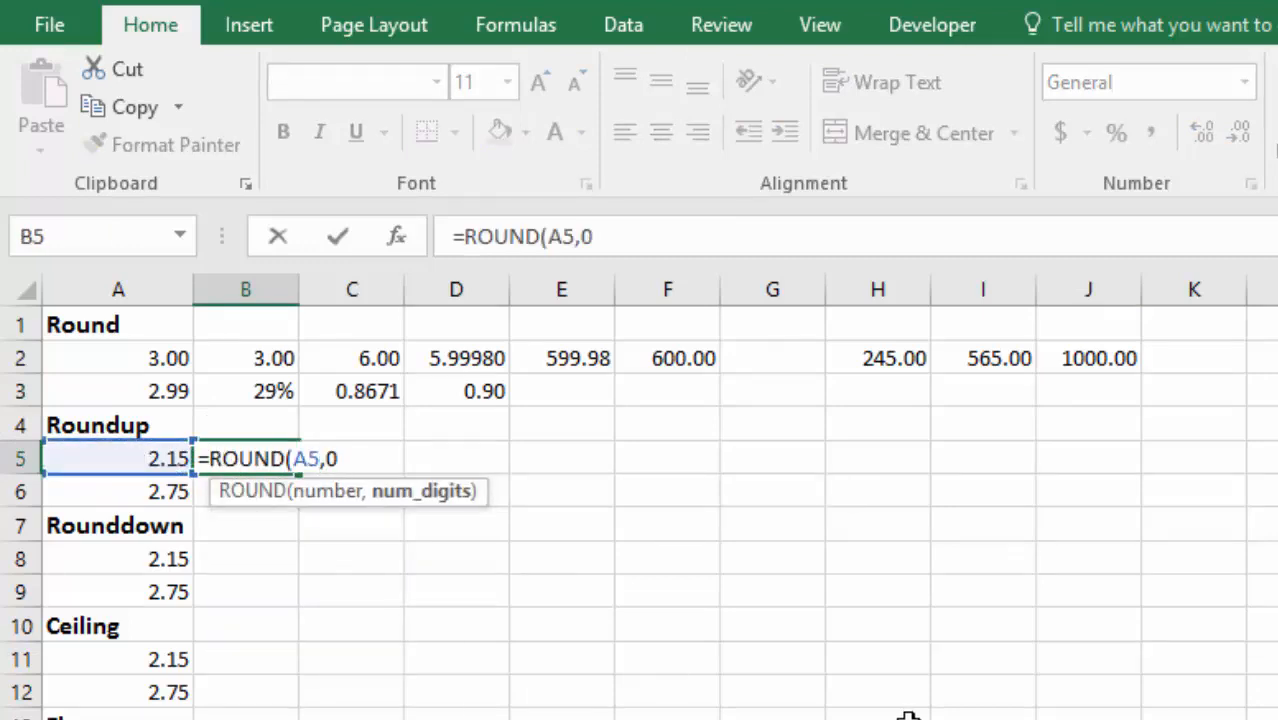
type("0")
key("Return")
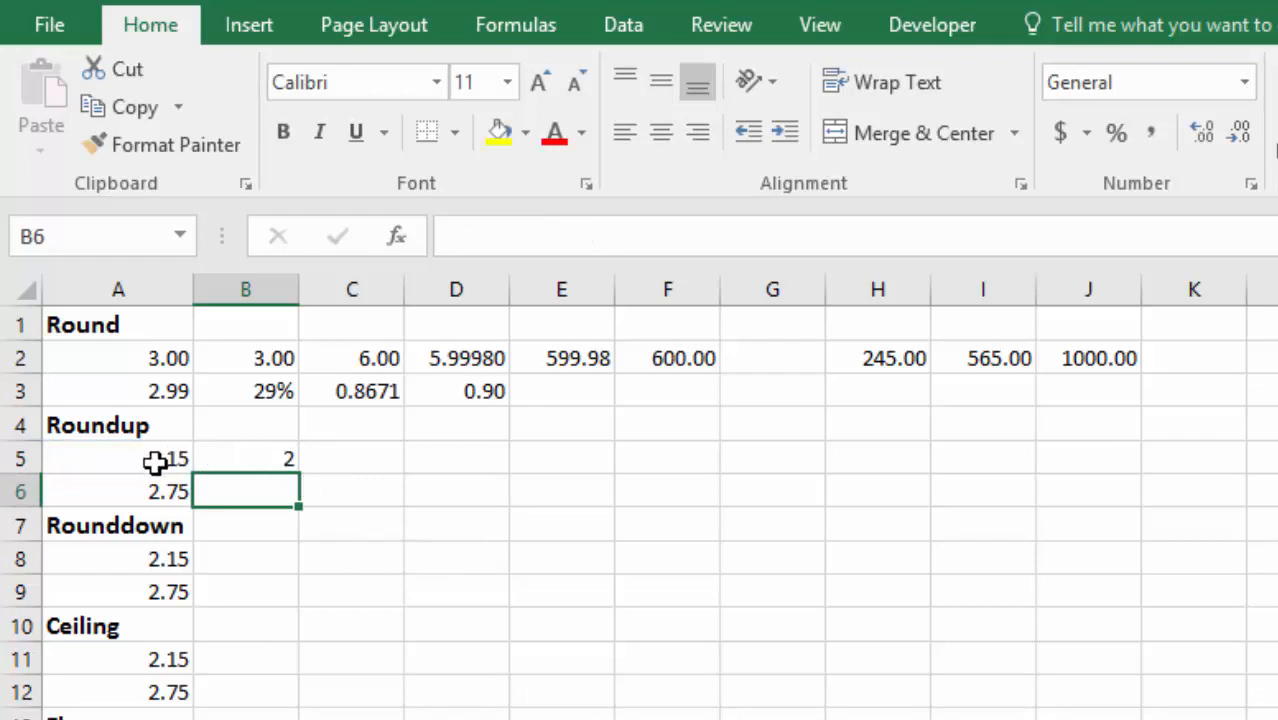
left_click(251, 457)
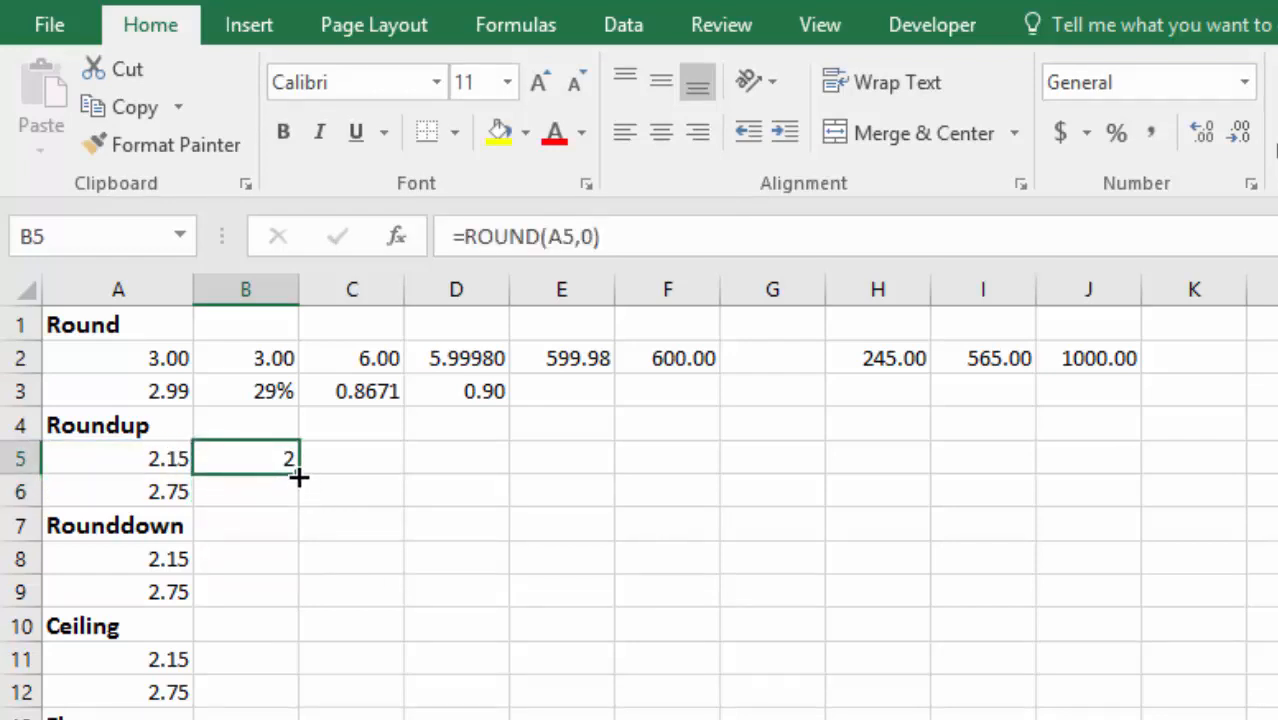
left_click_drag(299, 478, 300, 505)
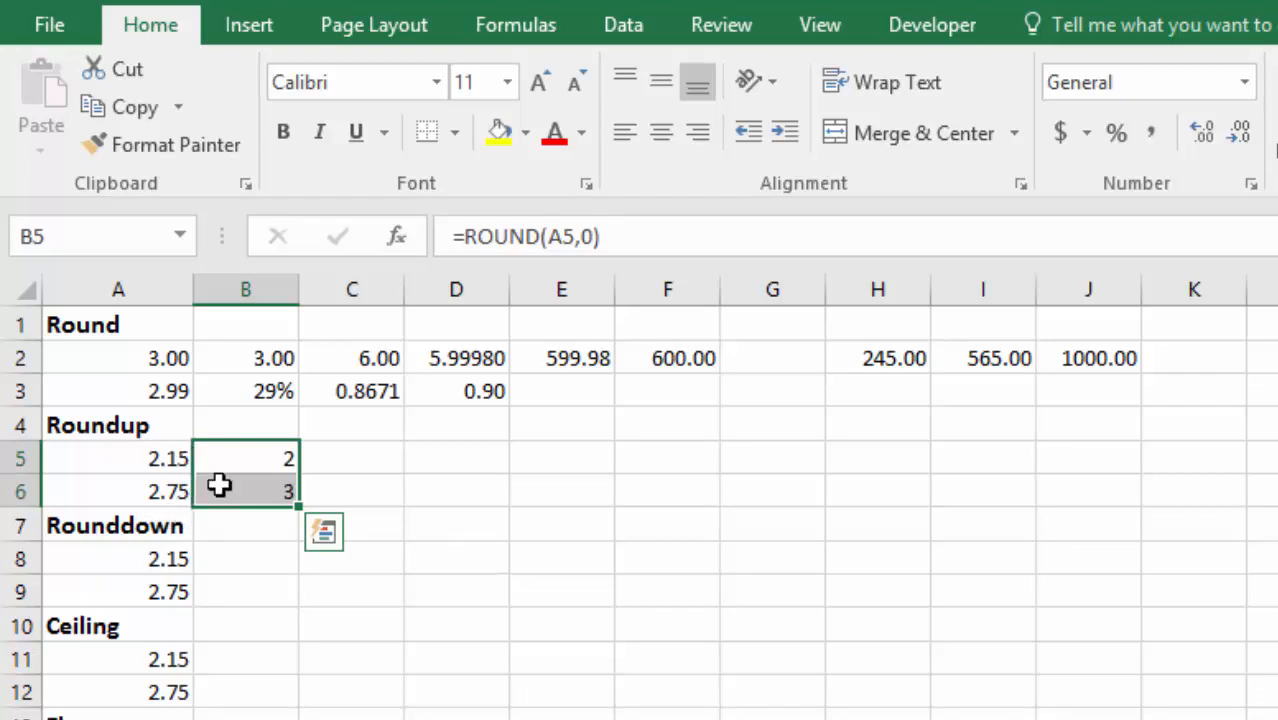
Change the function in B5 to ROUNDUP, making it =ROUNDUP(A5,0), and copy it down to B6.
double_click(247, 458)
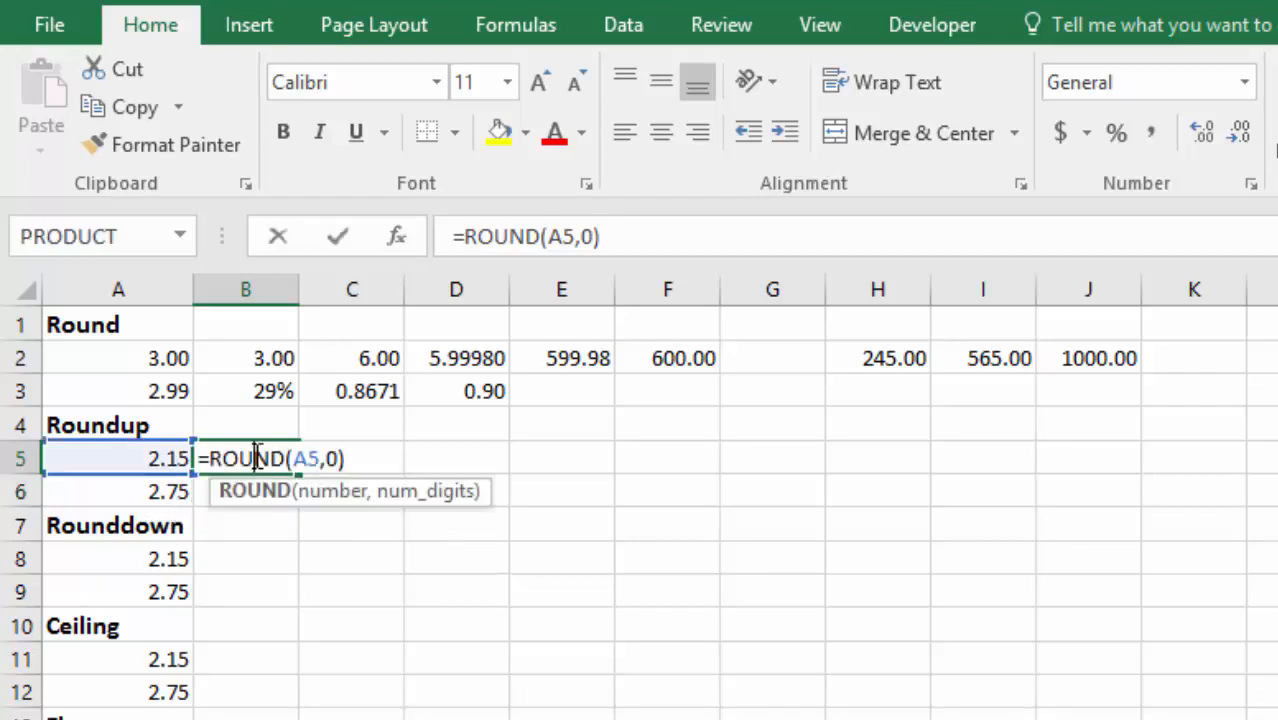
left_click(287, 458)
type("up")
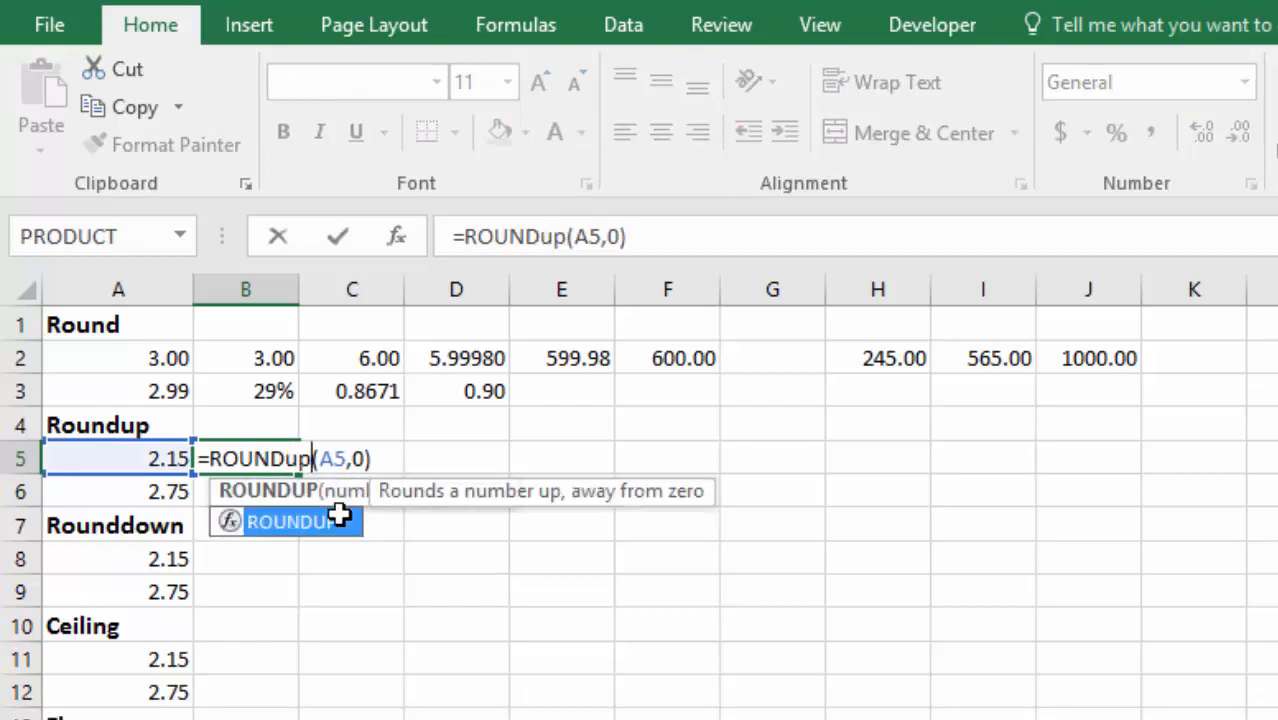
key("ctrl+Return")
left_click_drag(298, 475, 300, 499)
left_click(272, 461)
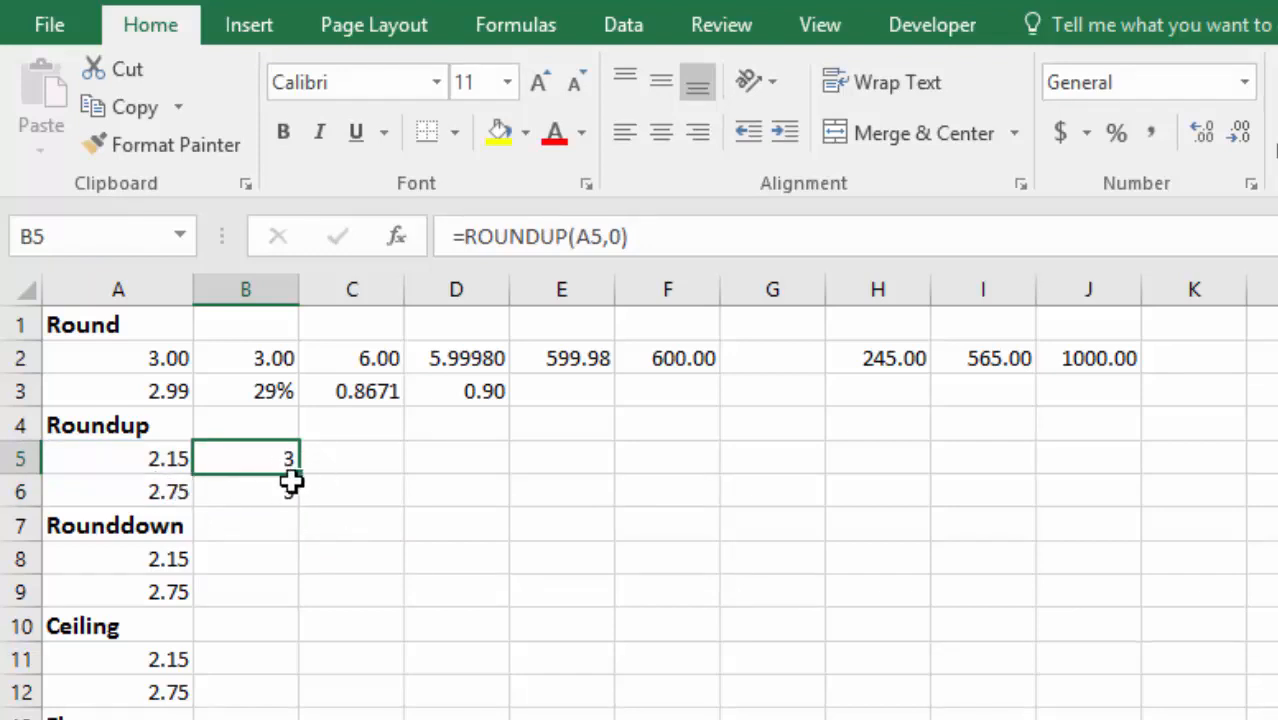
Format the Roundup results in B5:B6 to show two decimal places.
left_click_drag(262, 473, 262, 486)
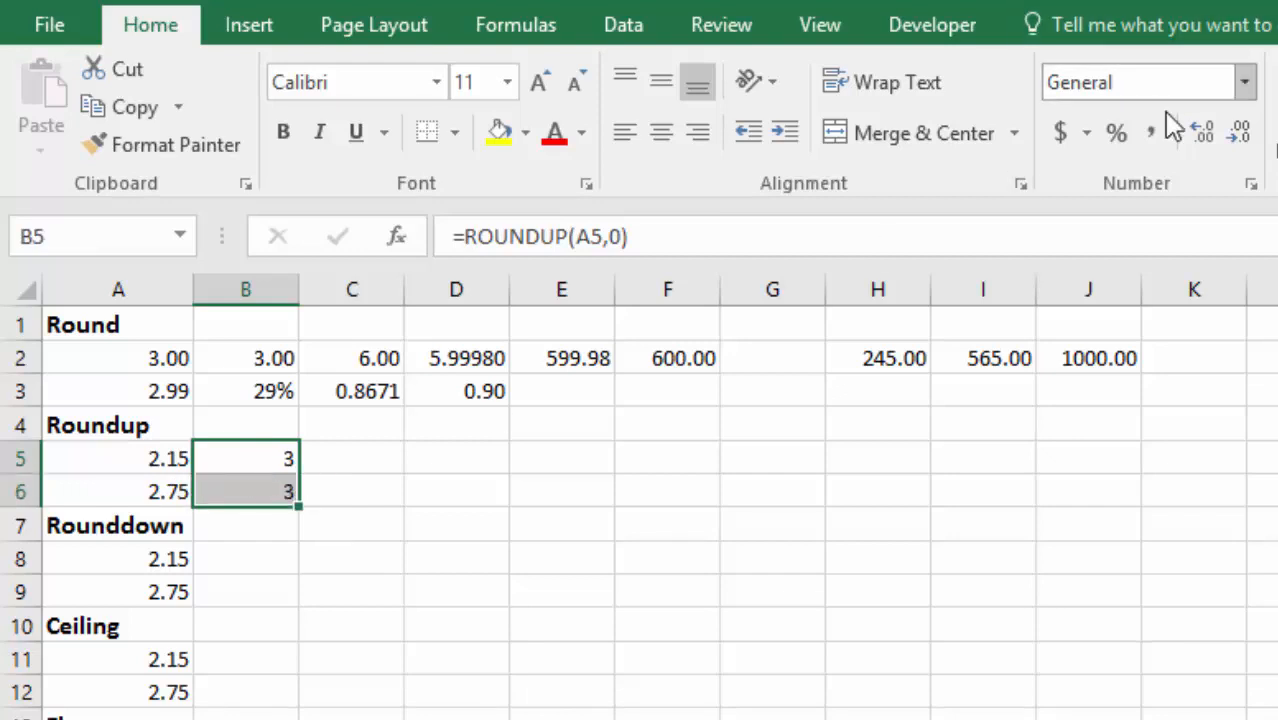
left_click(1203, 134)
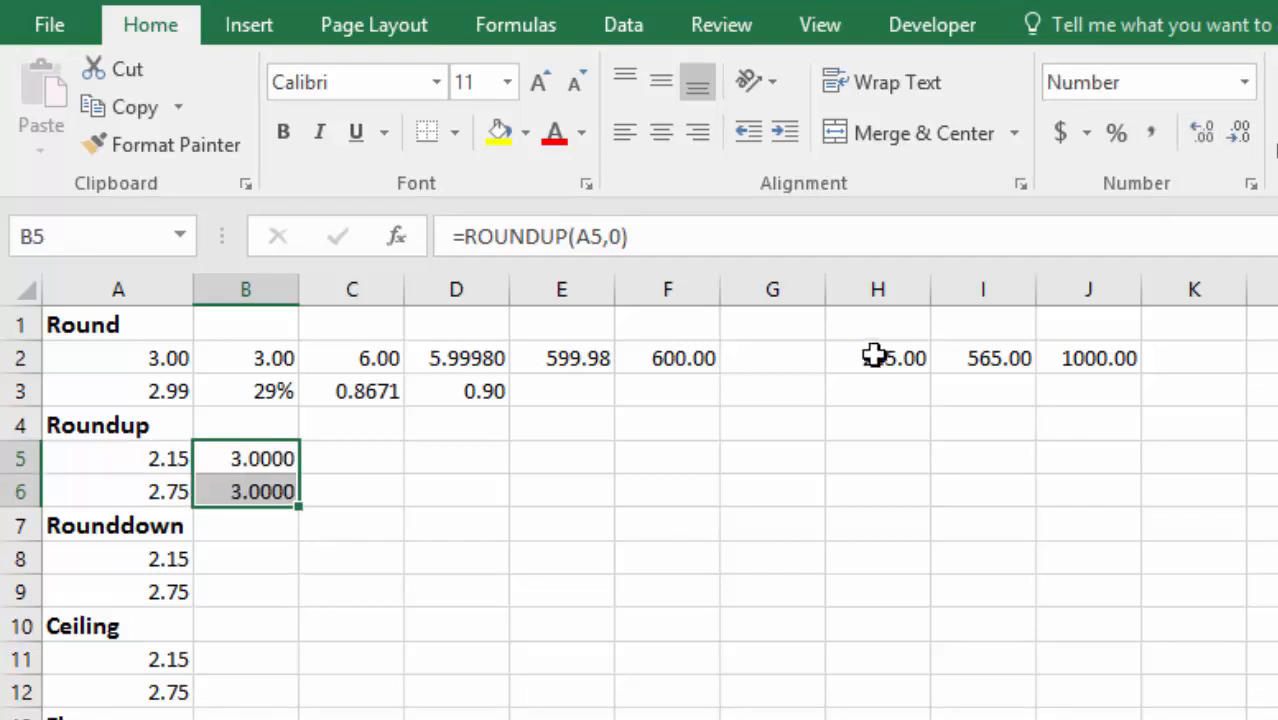
left_click(1241, 134)
left_click(1241, 134)
key("Right")
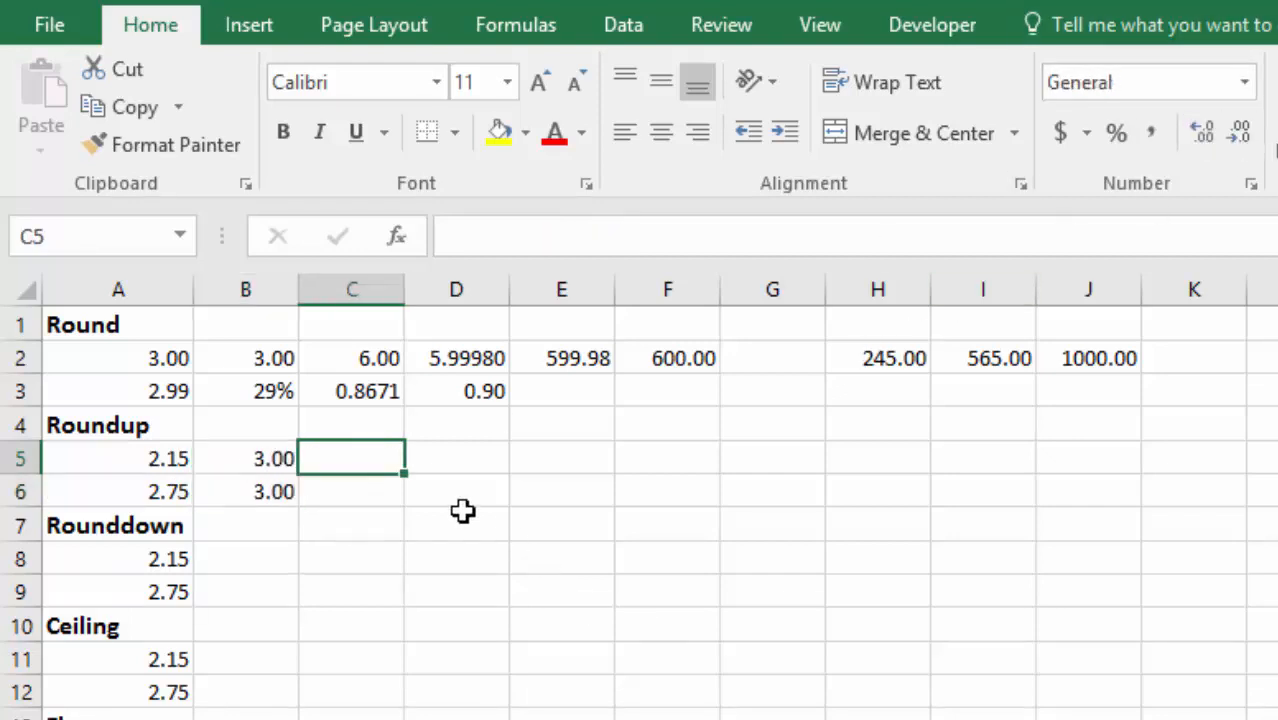
Enter =ROUNDDOWN(A8,0) in cell B8 under Rounddown and copy the formula down to B9.
left_click(259, 531)
key("Down")
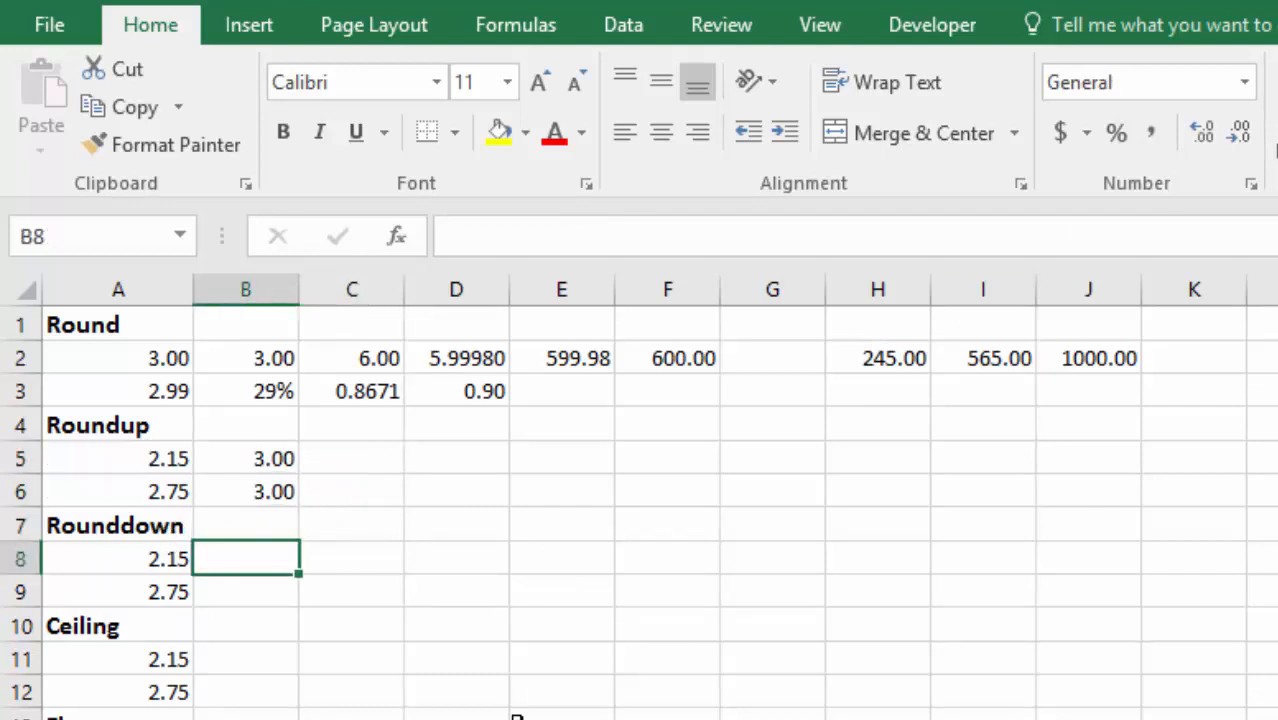
type("=roun")
key("Down")
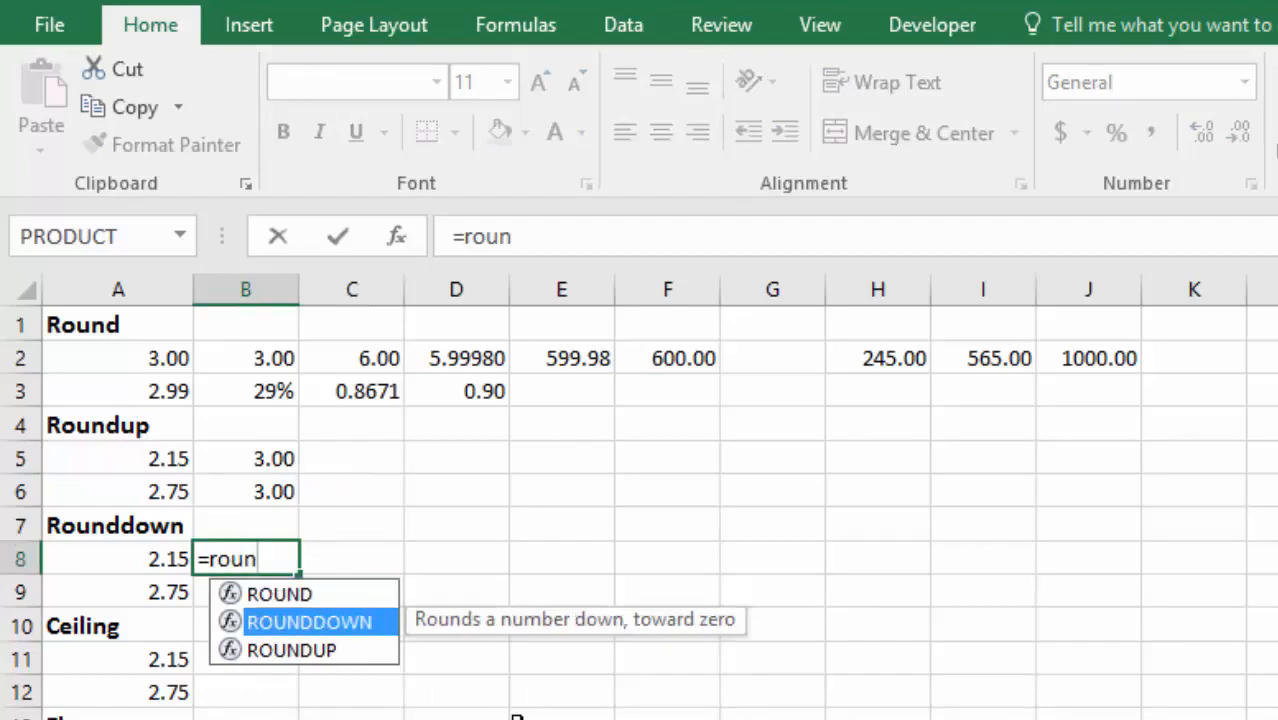
key("Tab")
left_click(146, 561)
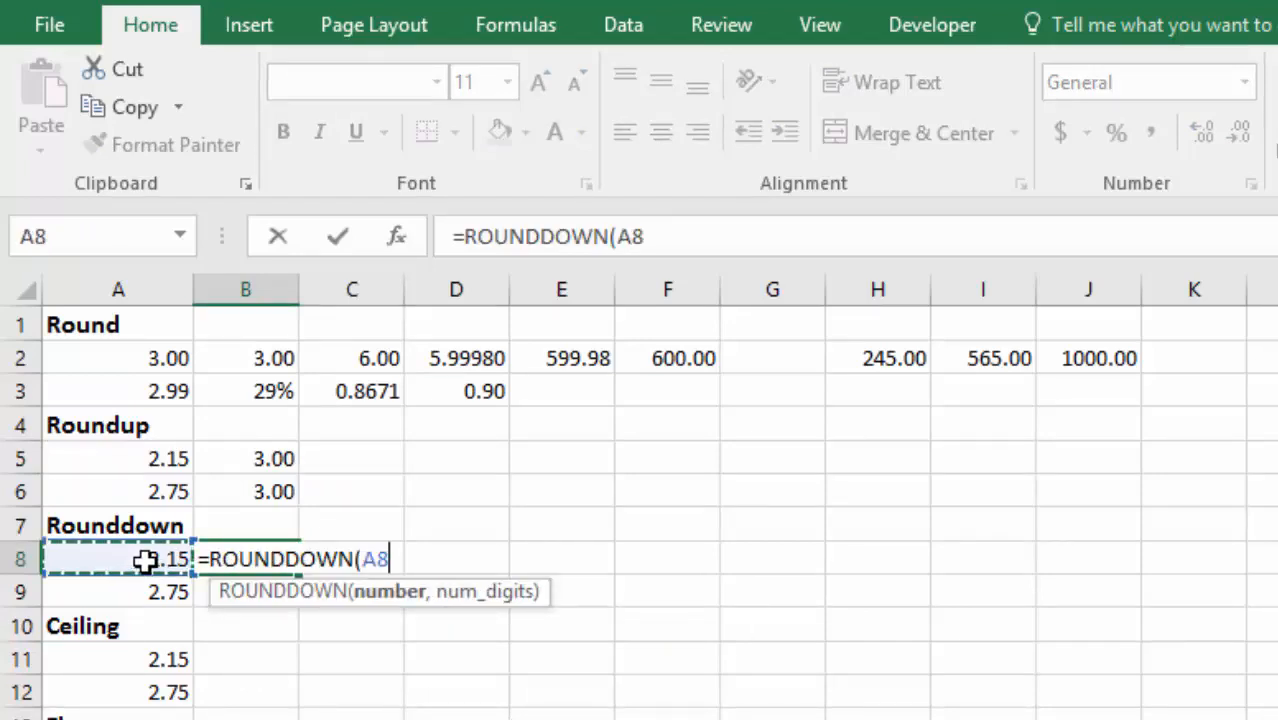
type(",")
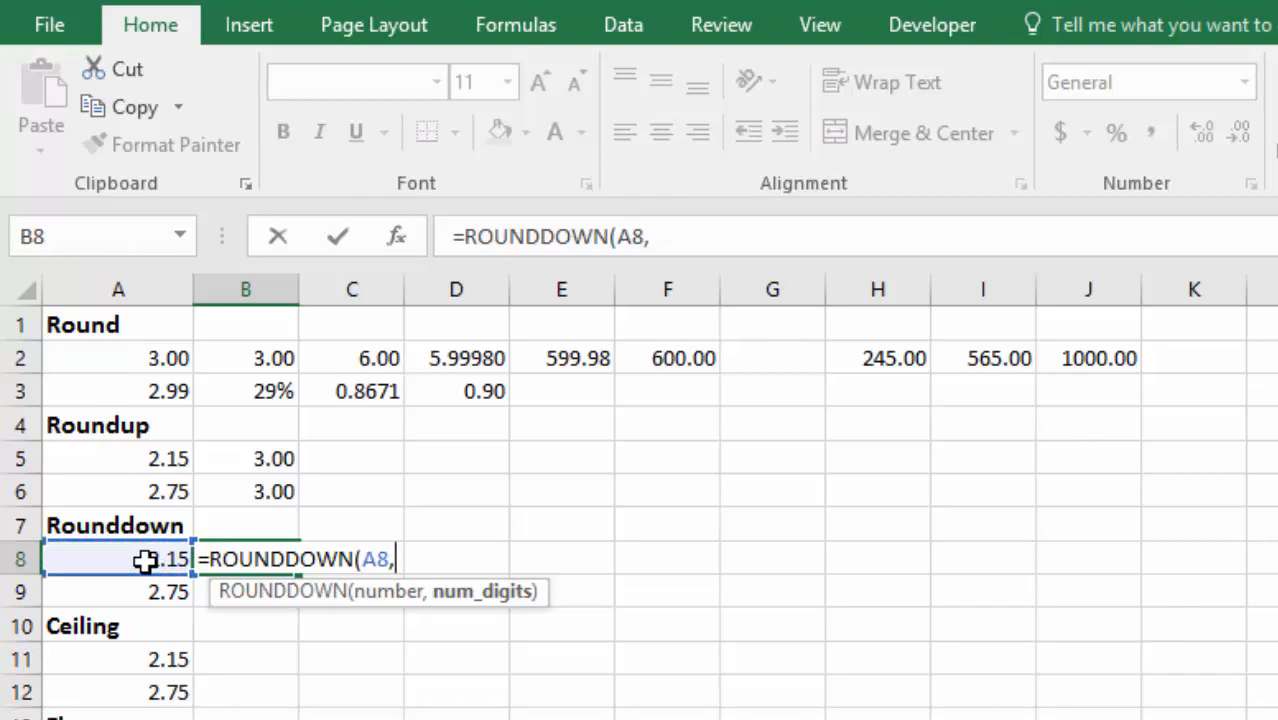
type("0")
key("Return")
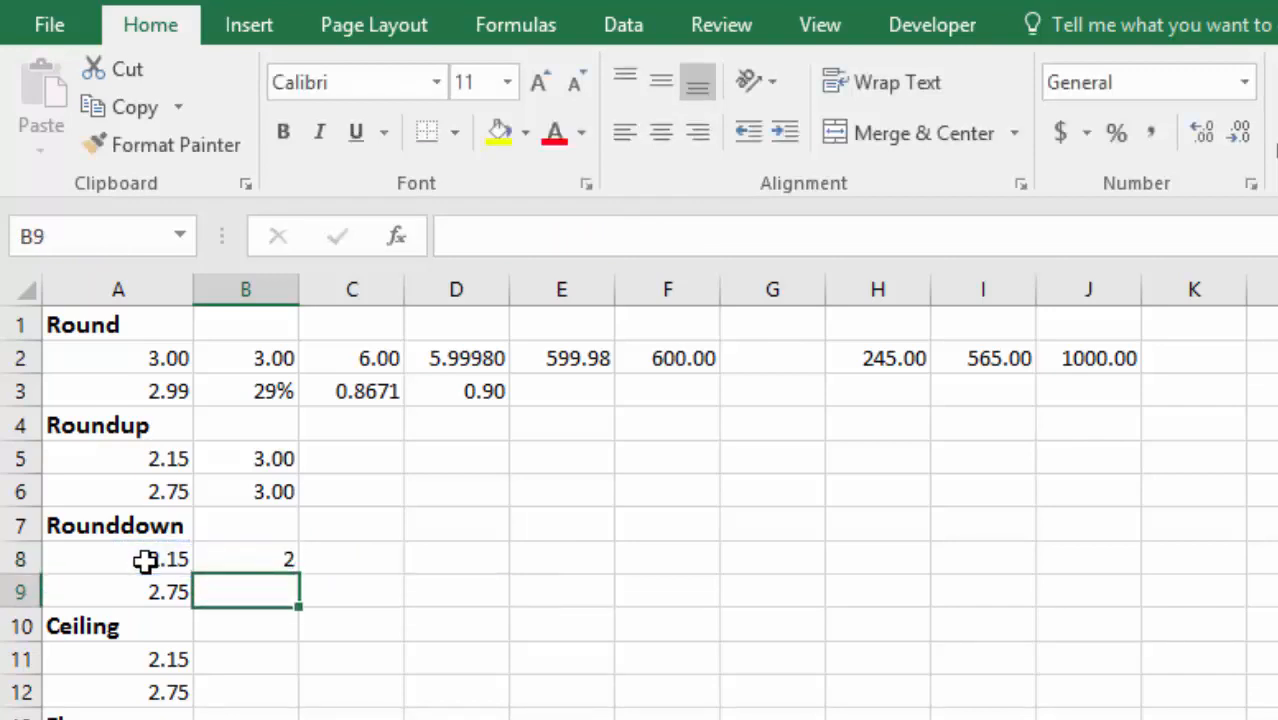
left_click(263, 549)
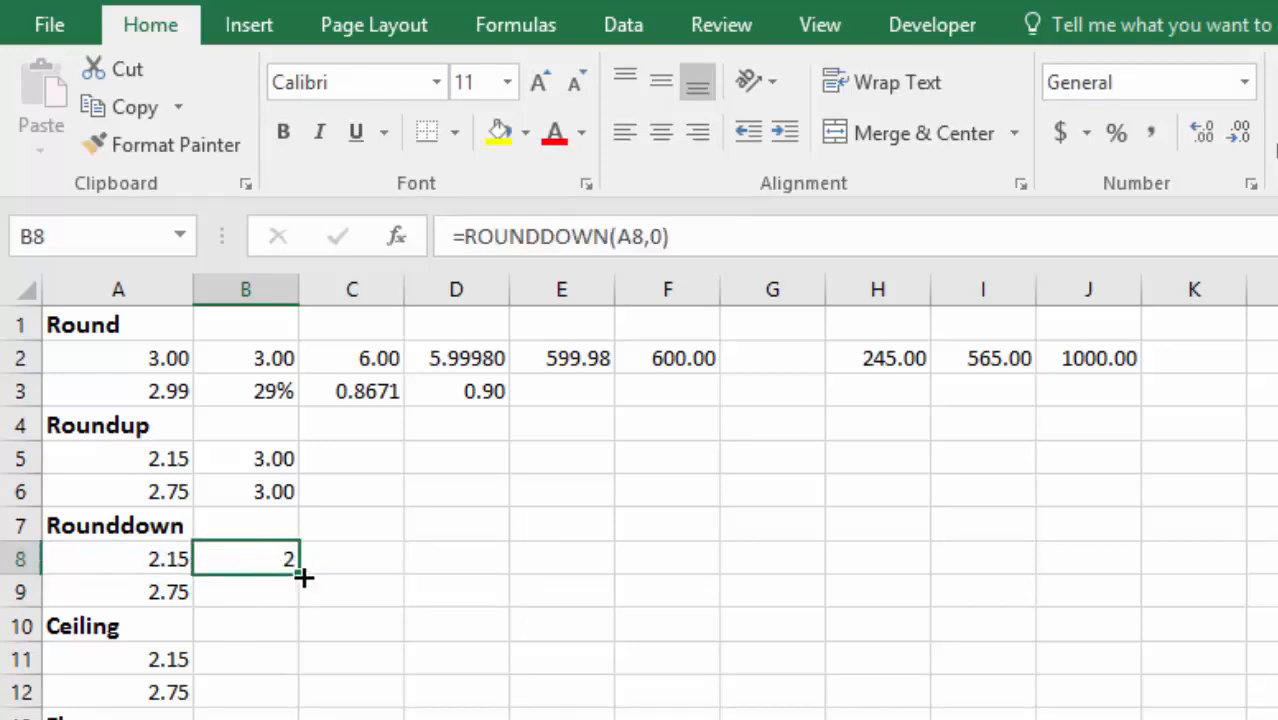
left_click_drag(296, 582, 300, 596)
left_click(337, 560)
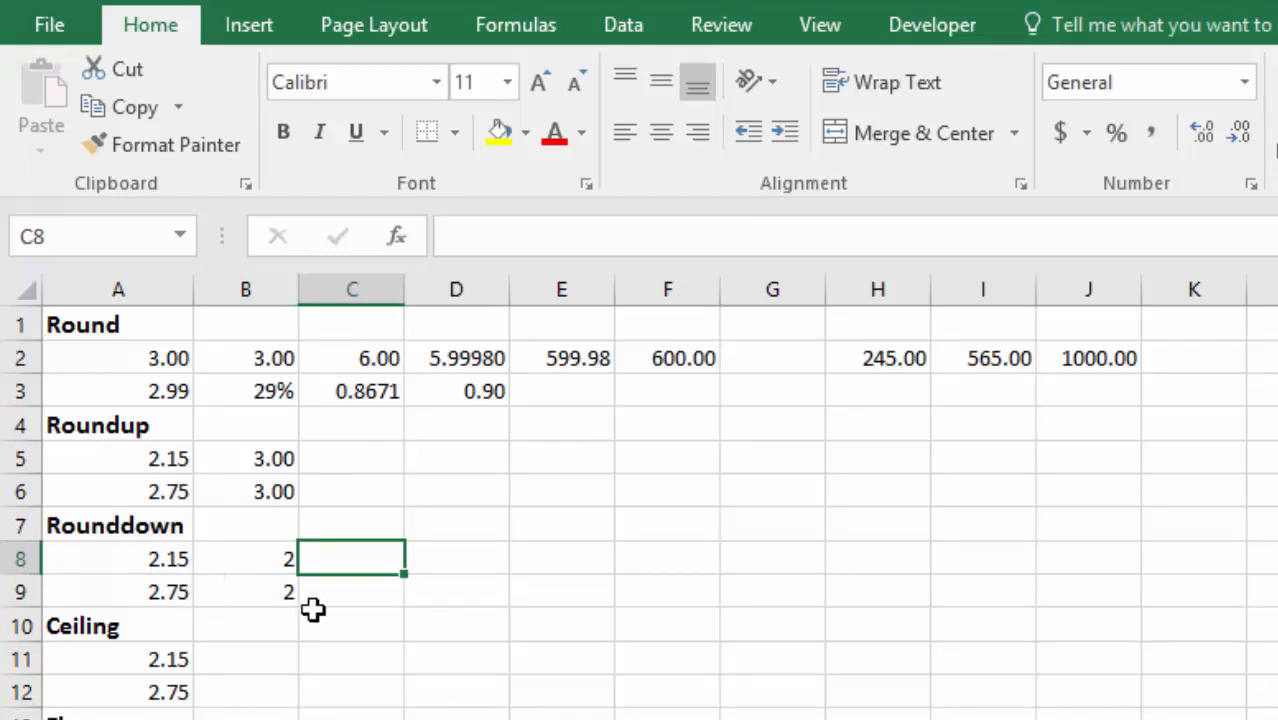
Format the Rounddown results in B8:B9 to show two decimal places.
left_click(275, 559)
left_click_drag(275, 559, 274, 588)
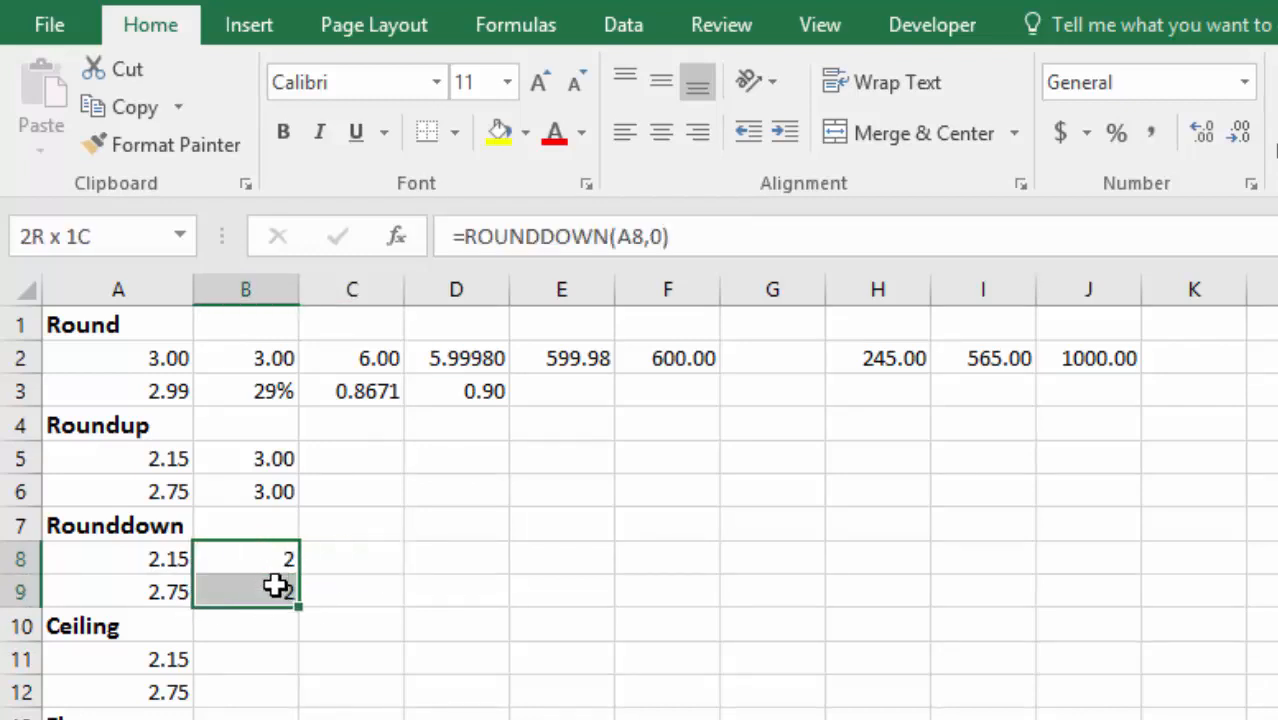
left_click(1201, 133)
left_click(1201, 133)
left_click(1201, 133)
left_click(1201, 133)
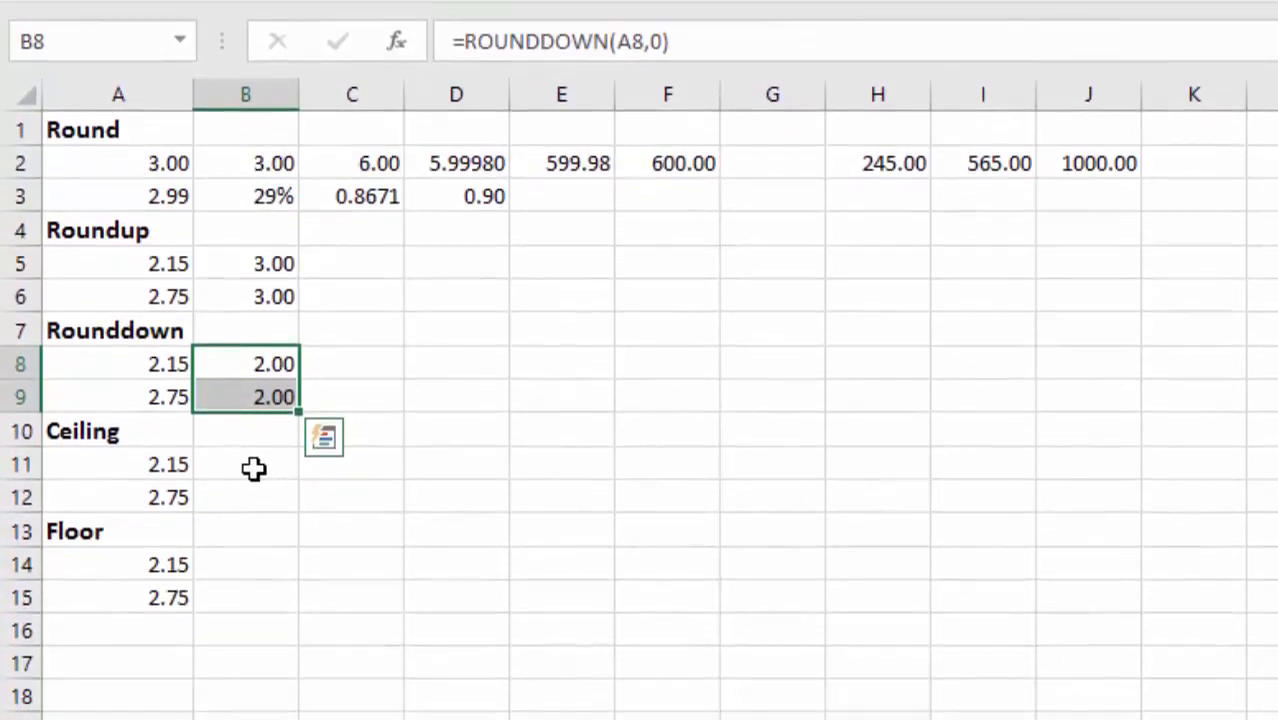
Enter =CEILING(A11,5) in cell B11 under Ceiling, using the CEILING function rather than CEILING.MATH.
left_click(258, 520)
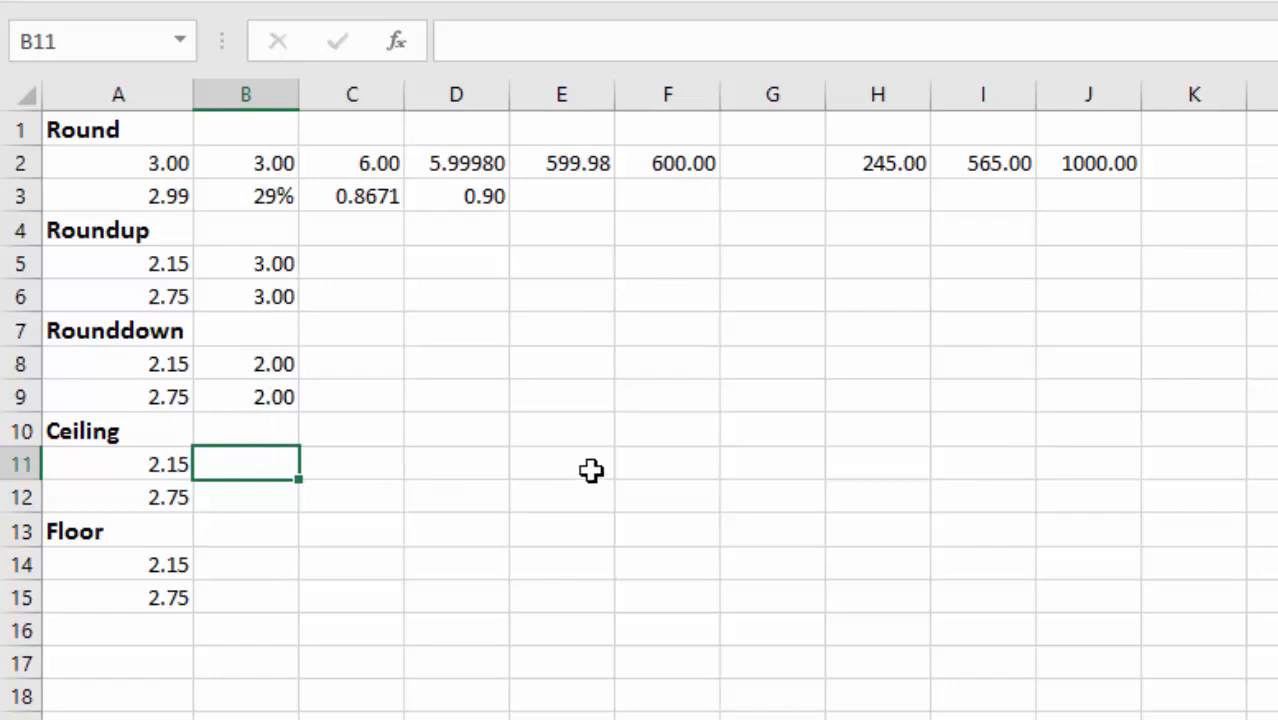
type("=ce")
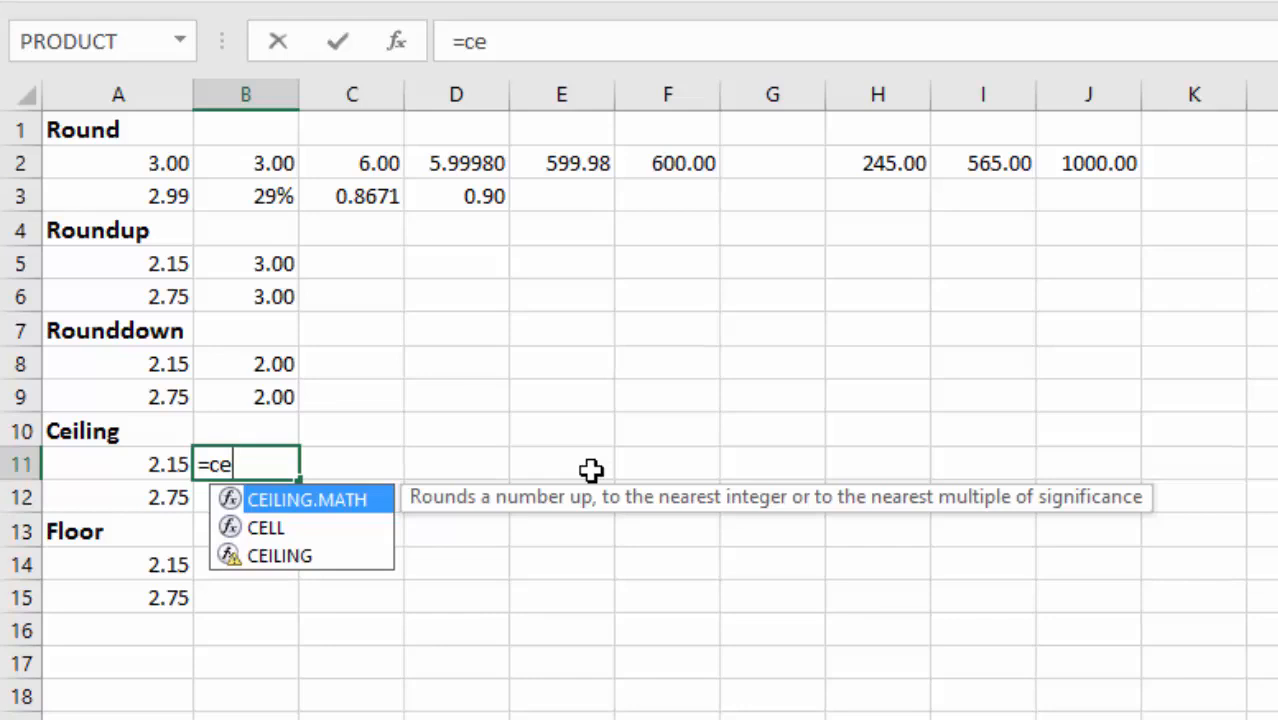
key("Down")
key("Down")
key("Tab")
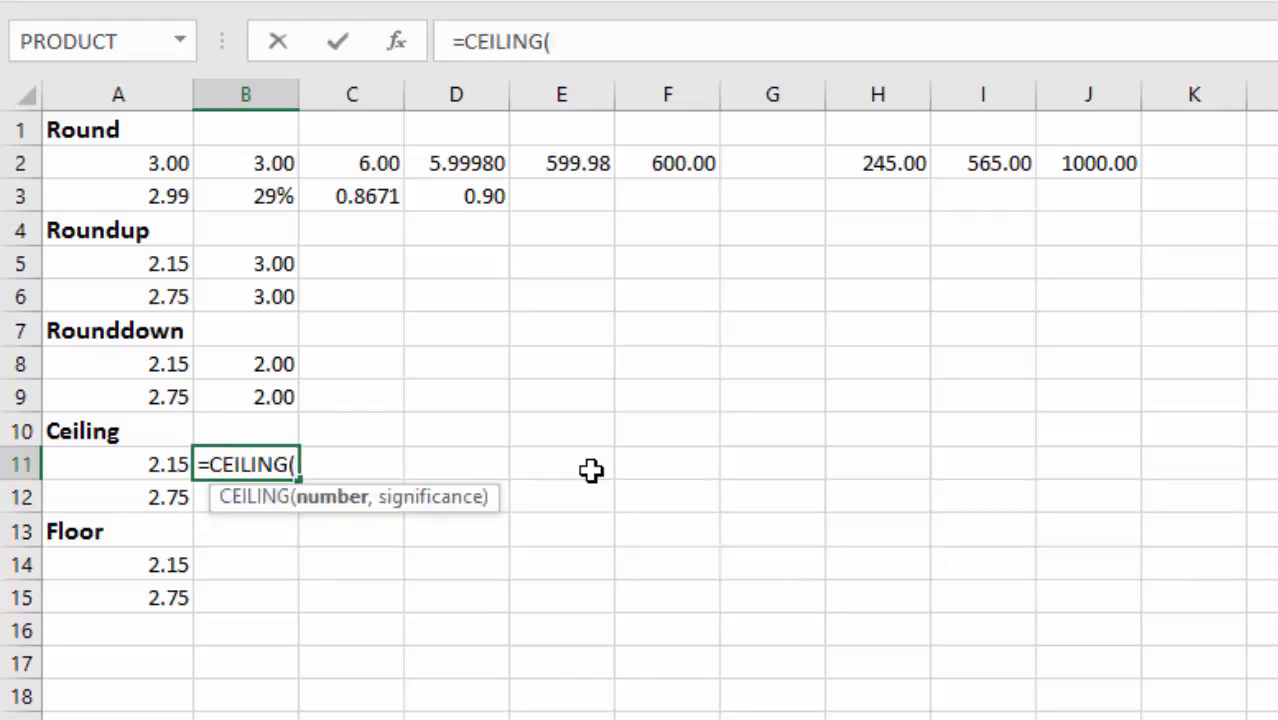
left_click(140, 468)
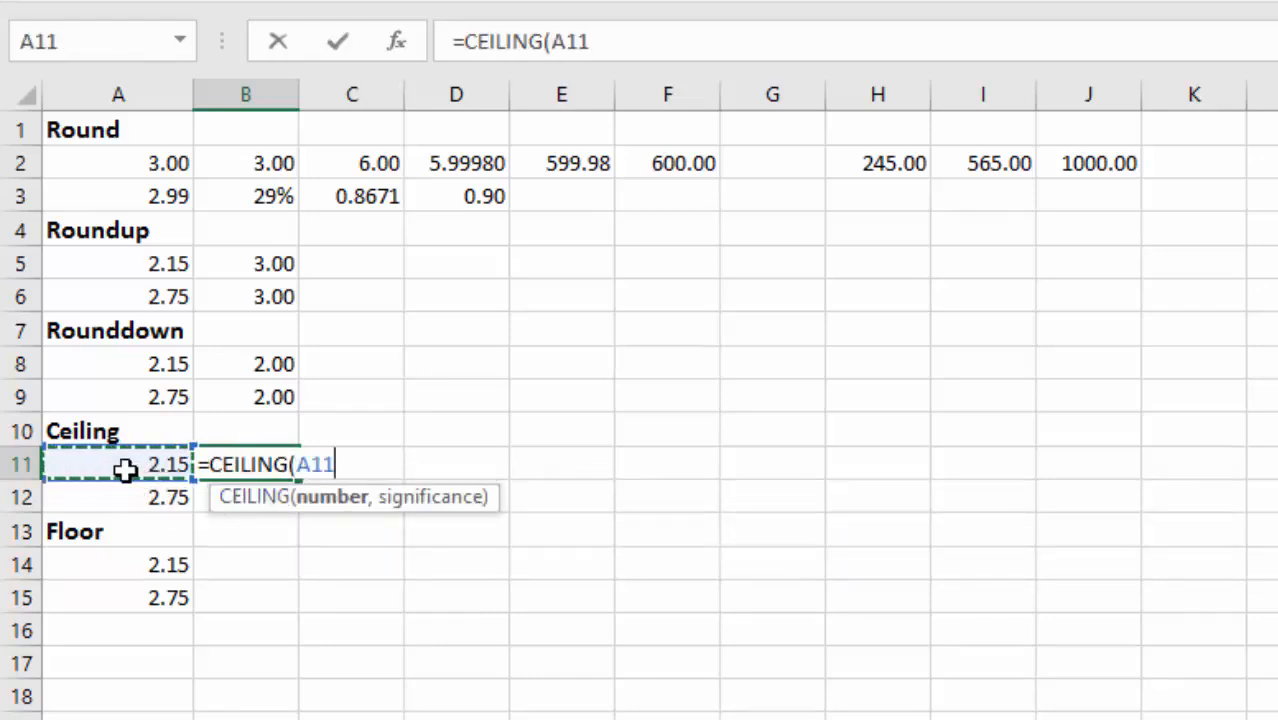
type(",5")
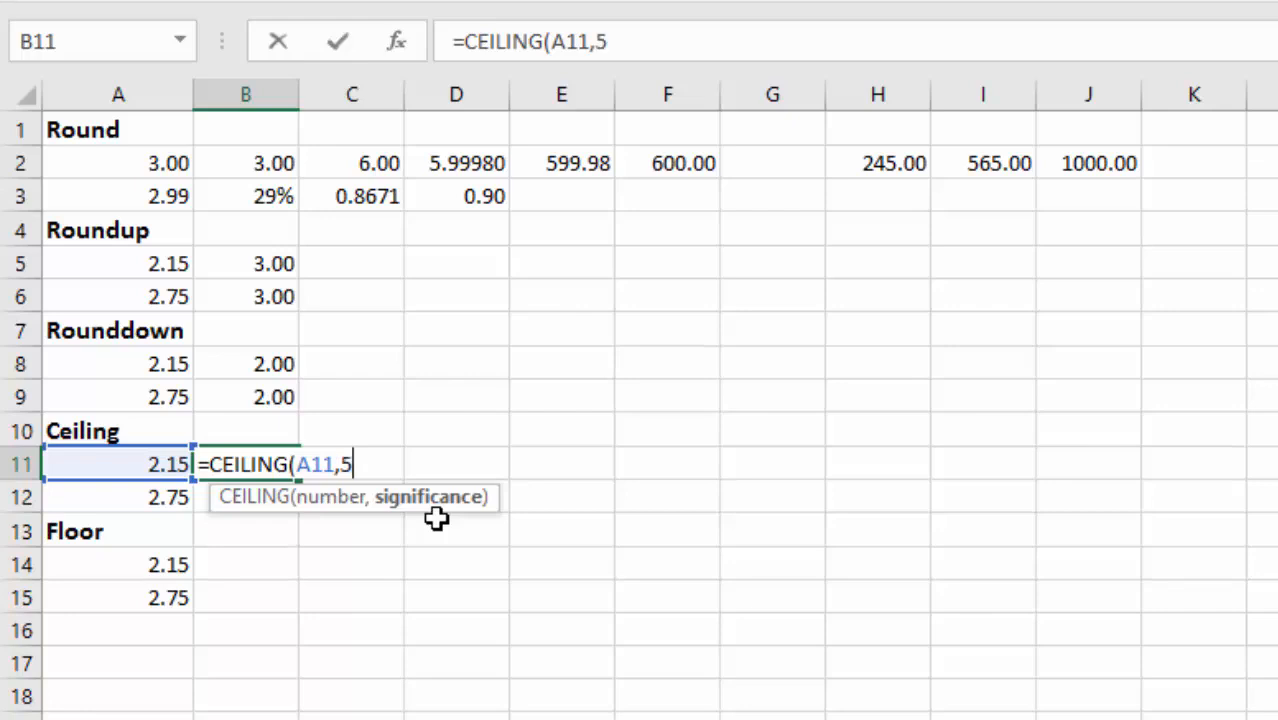
key("Return")
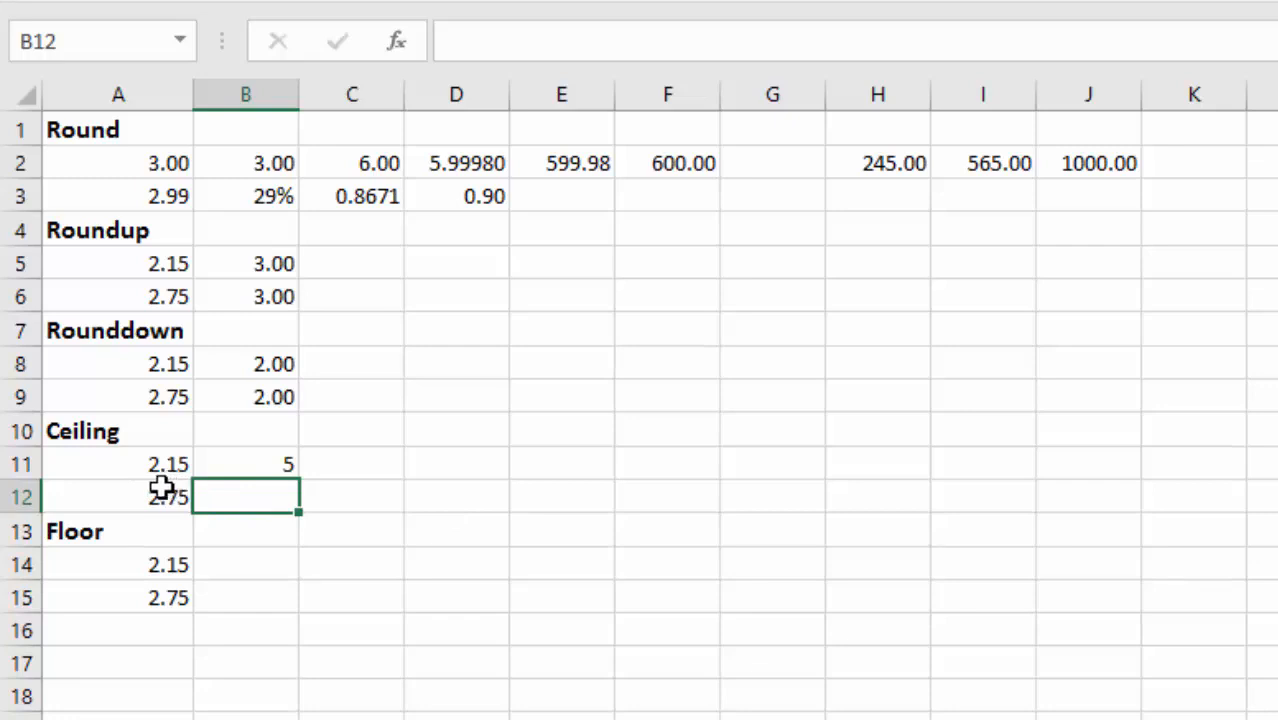
Change the significance in B11's CEILING formula to 1.
double_click(260, 464)
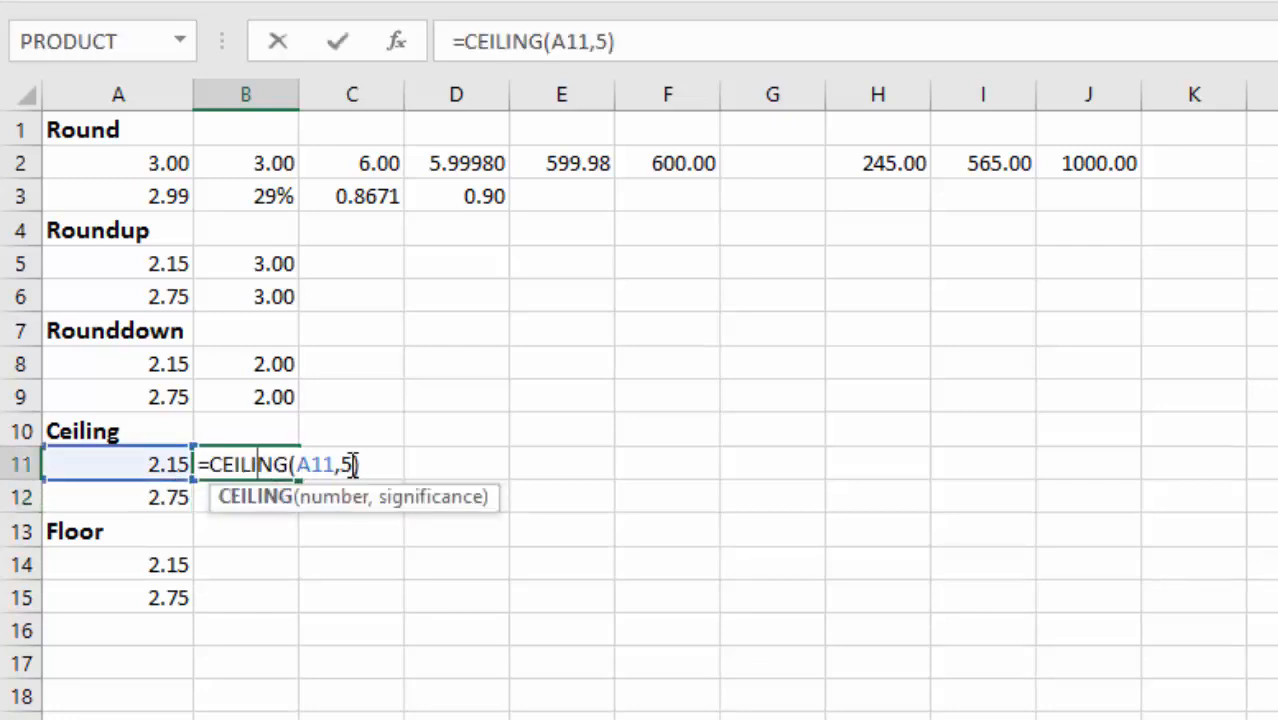
left_click(352, 464)
key("BackSpace")
type("1")
key("Return")
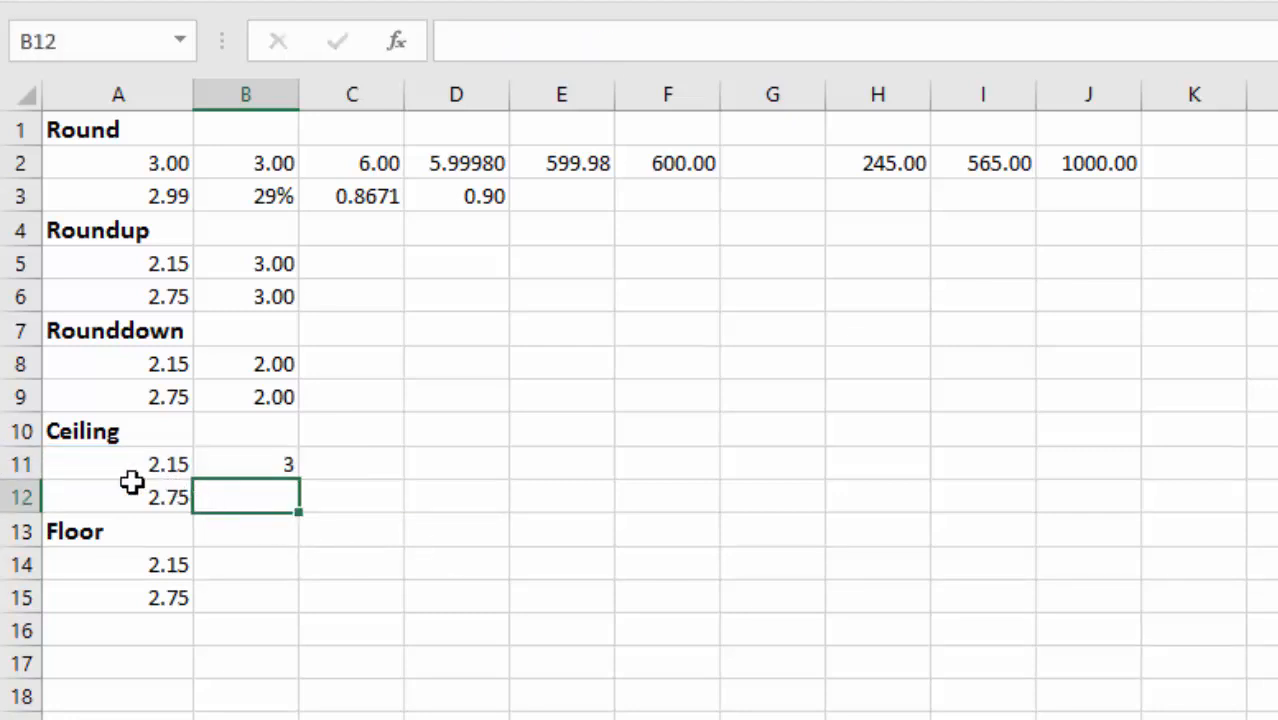
Set the significance in B11's CEILING formula to 0.5 and copy the formula down to B12.
double_click(258, 466)
left_click(354, 464)
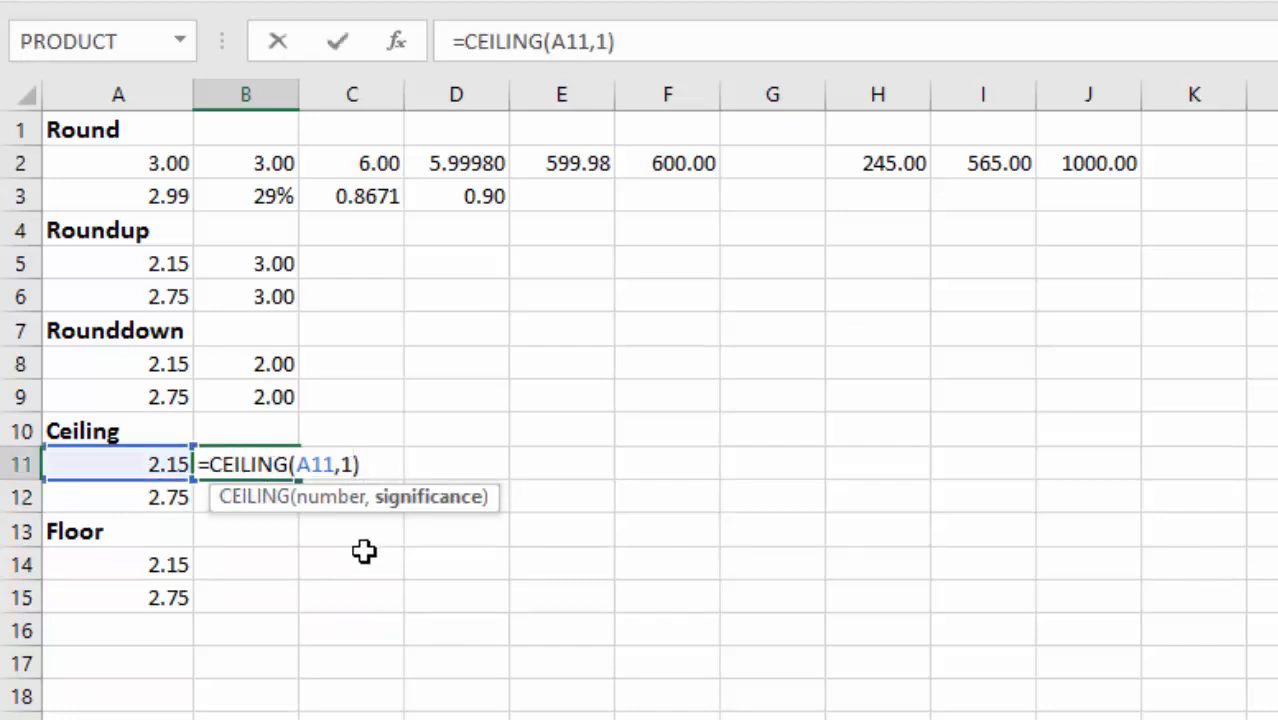
key("BackSpace")
type(".5")
key("Return")
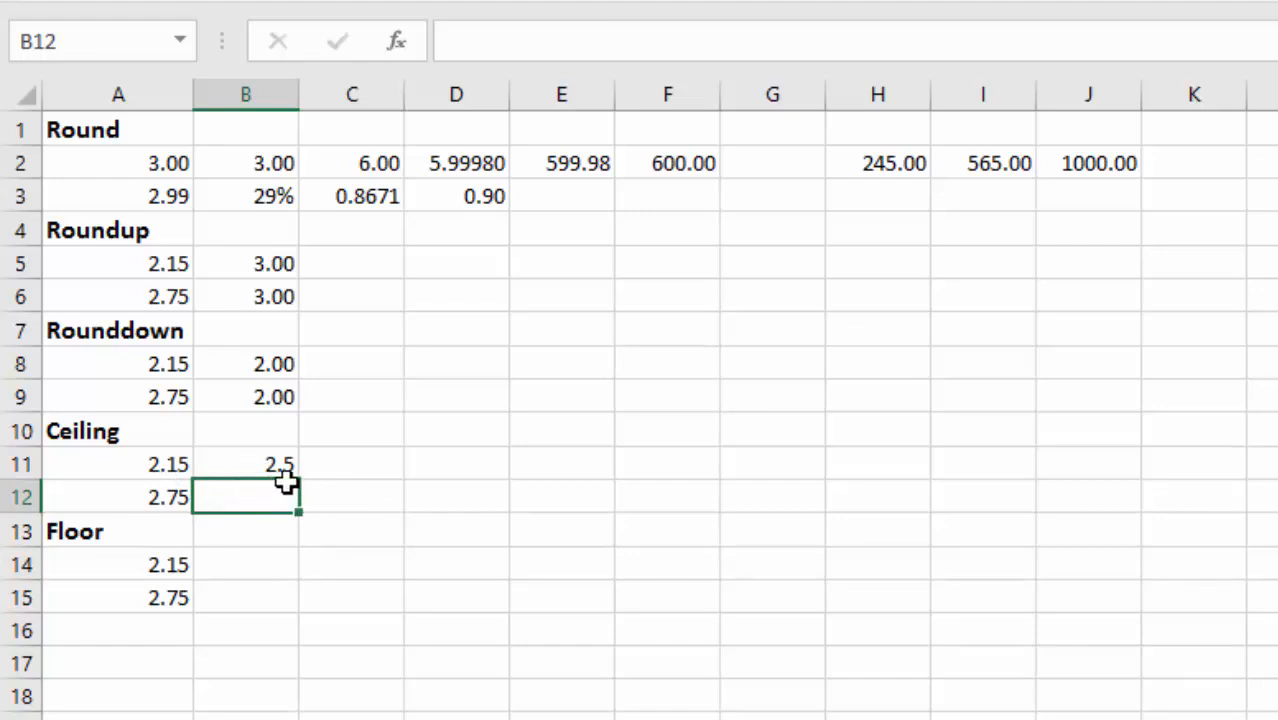
key("Up")
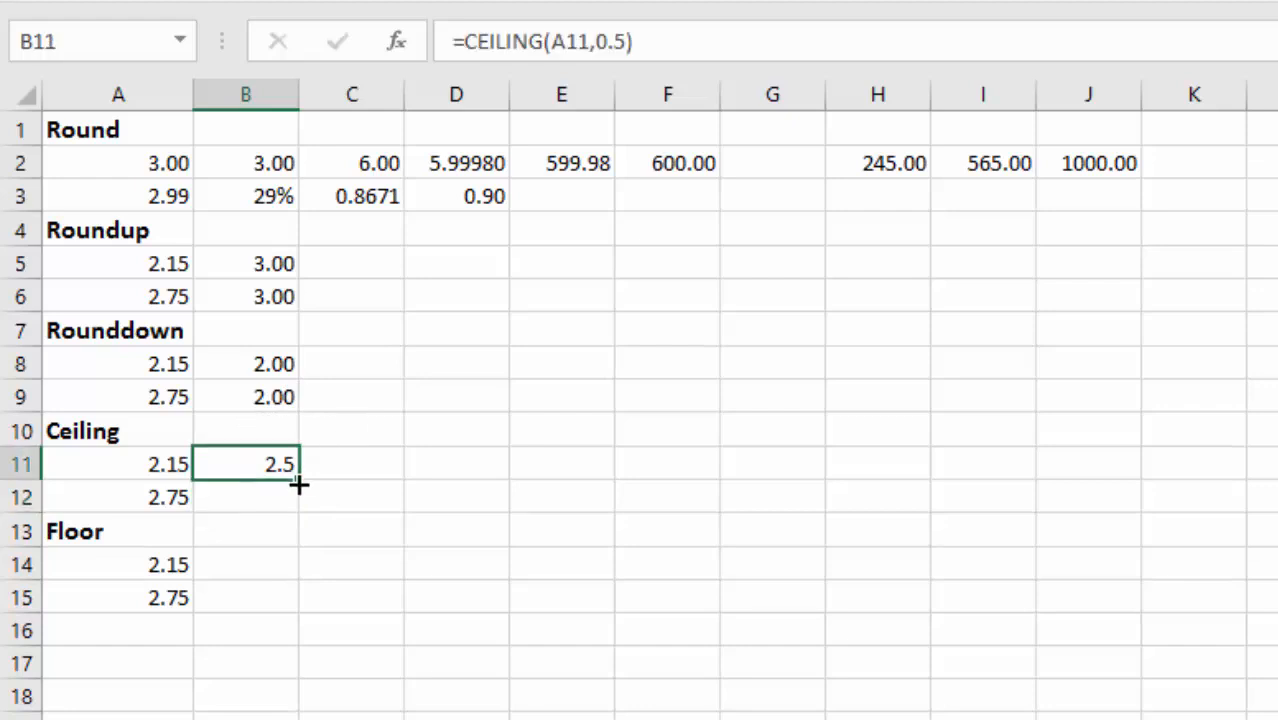
left_click_drag(296, 483, 298, 509)
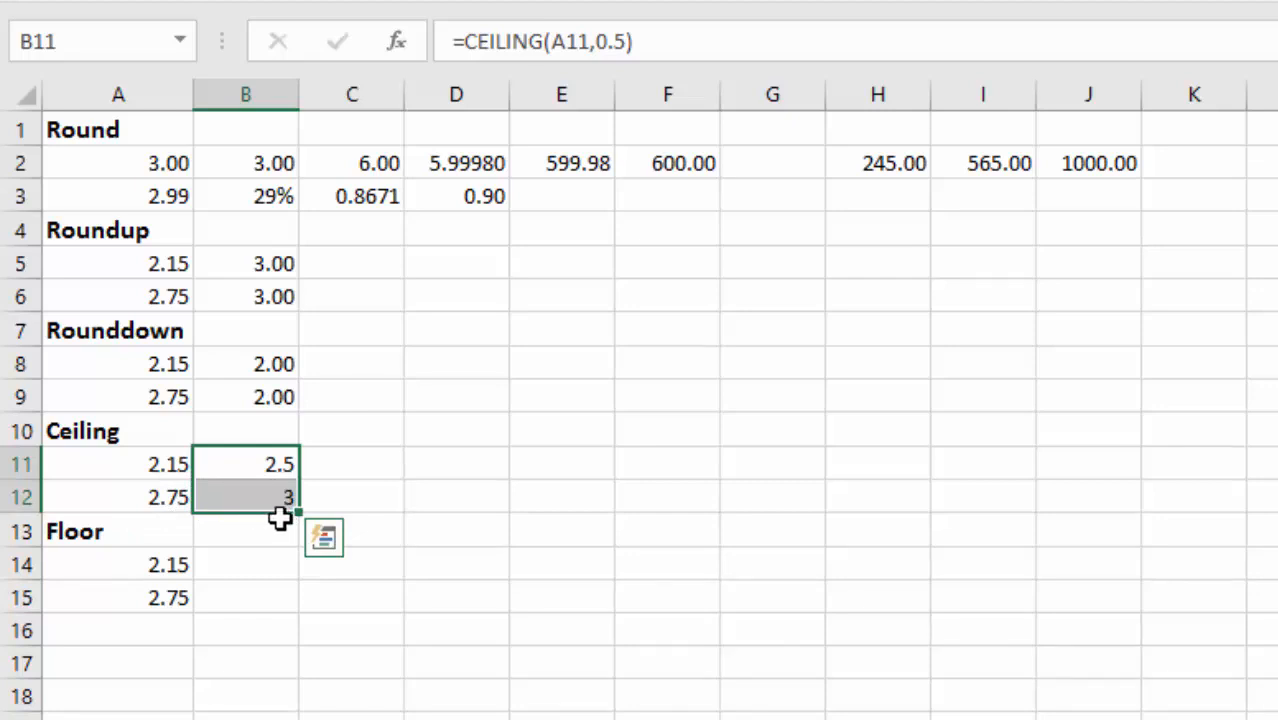
Enter =FLOOR(A14,1) in cell B14 under Floor and copy the formula down to B15.
left_click(257, 567)
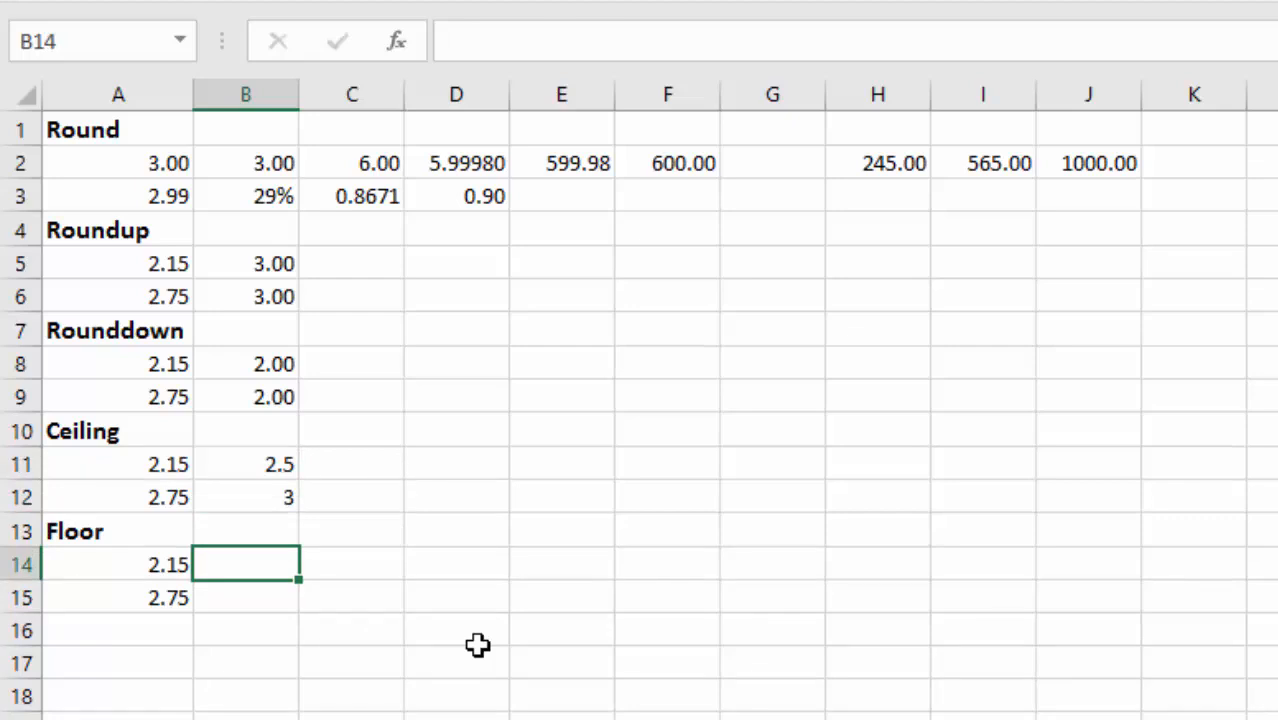
type("=fl")
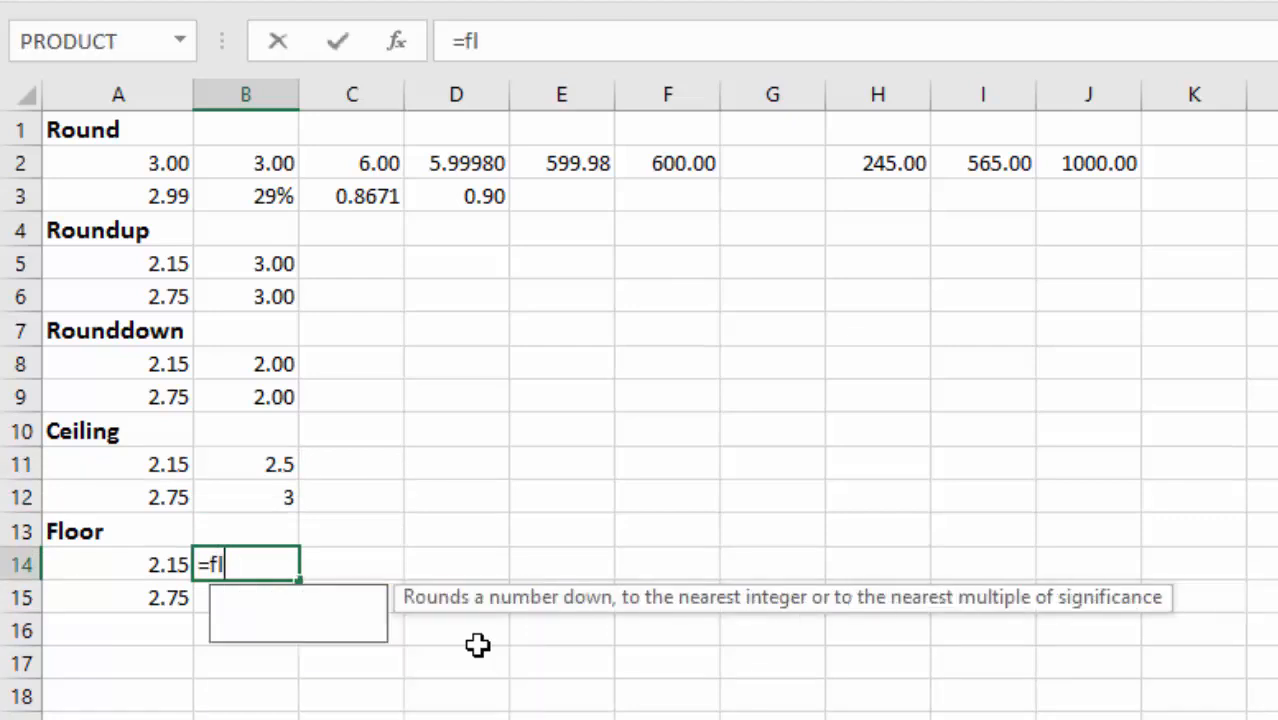
type("oo")
key("Down")
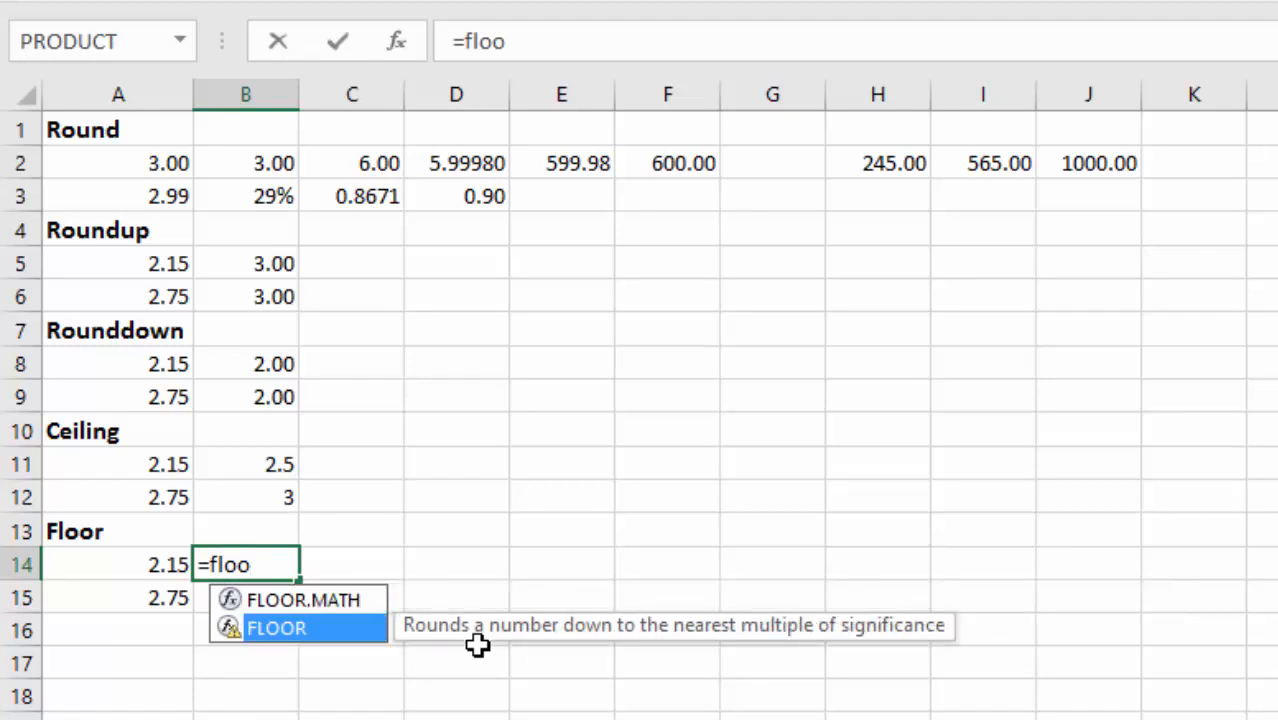
key("Tab")
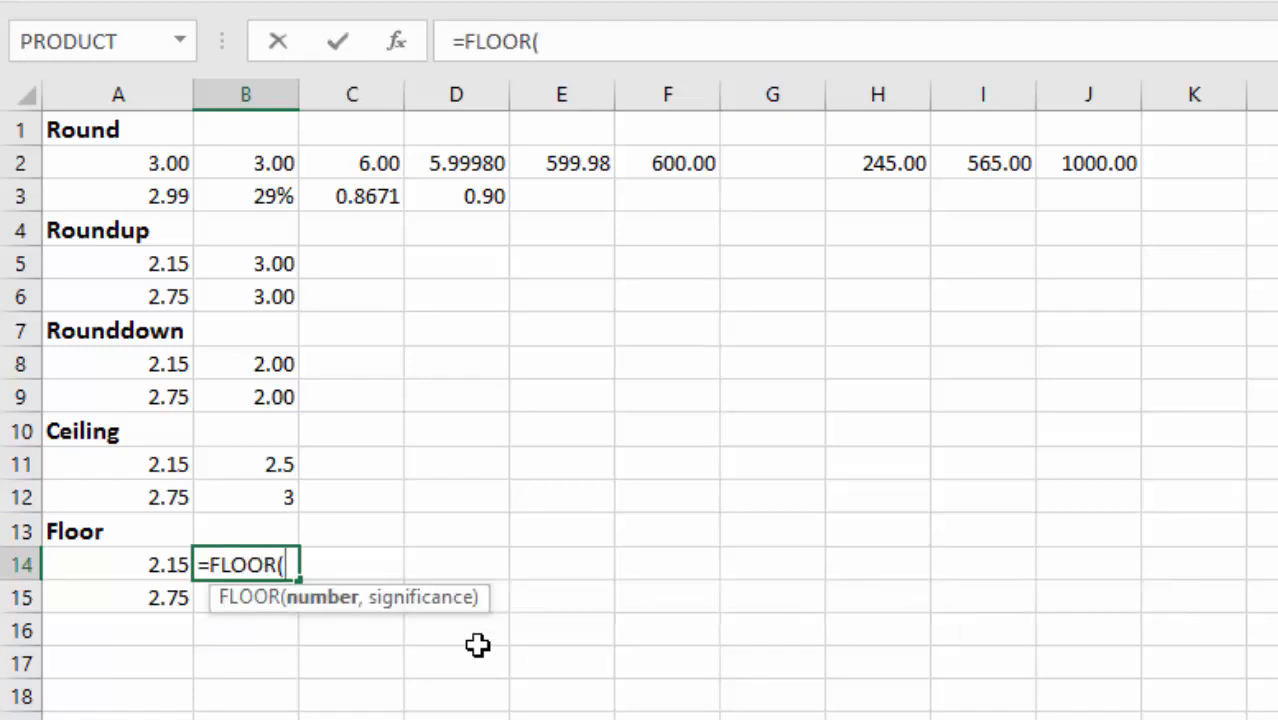
left_click(142, 565)
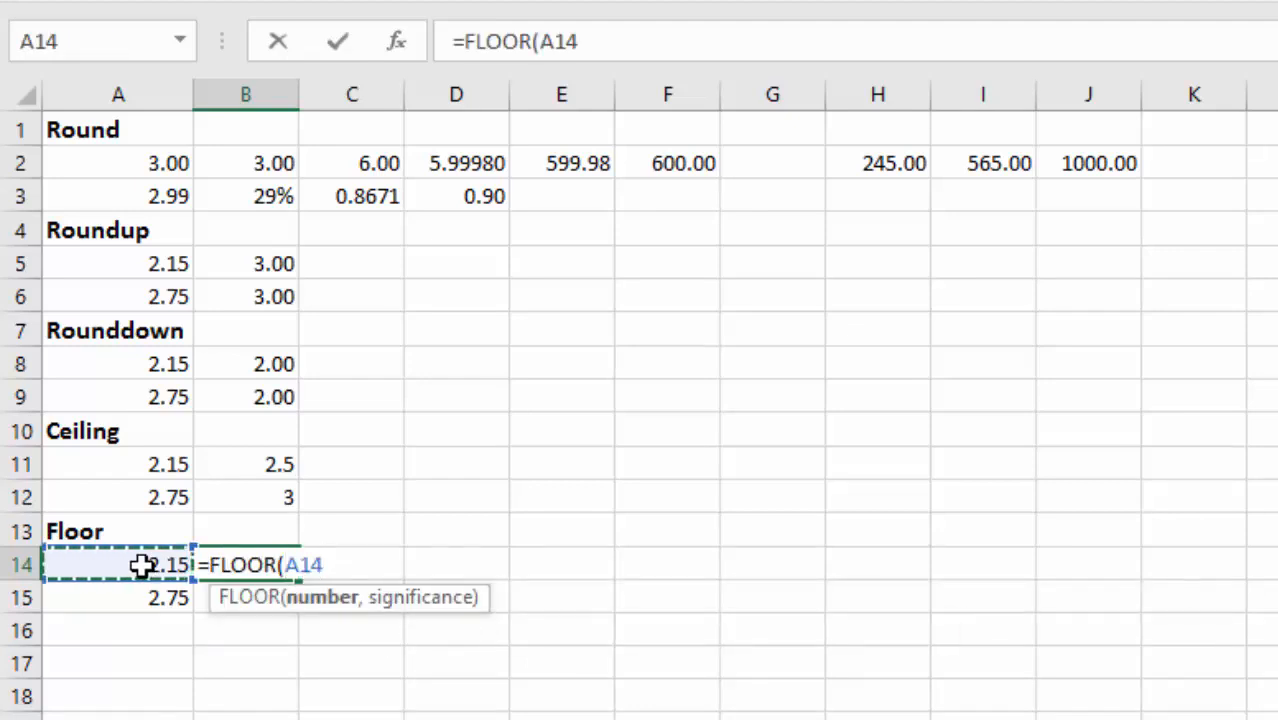
type(",")
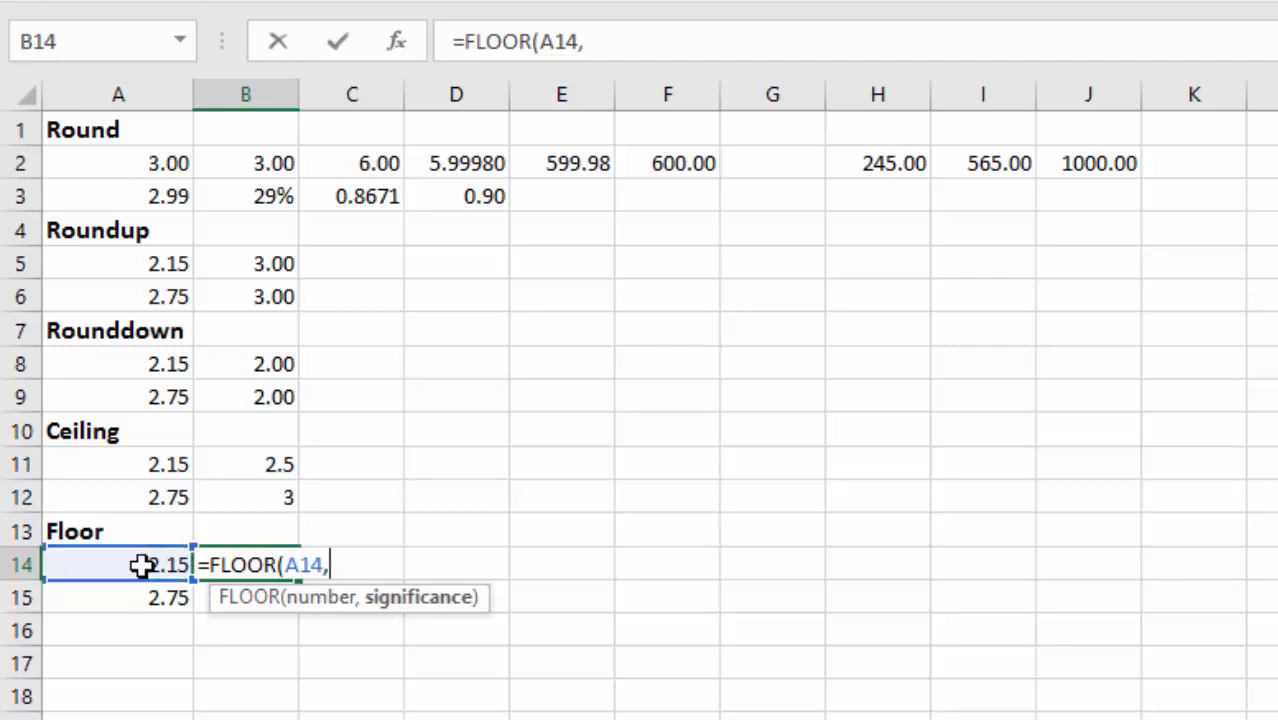
type("1")
key("Return")
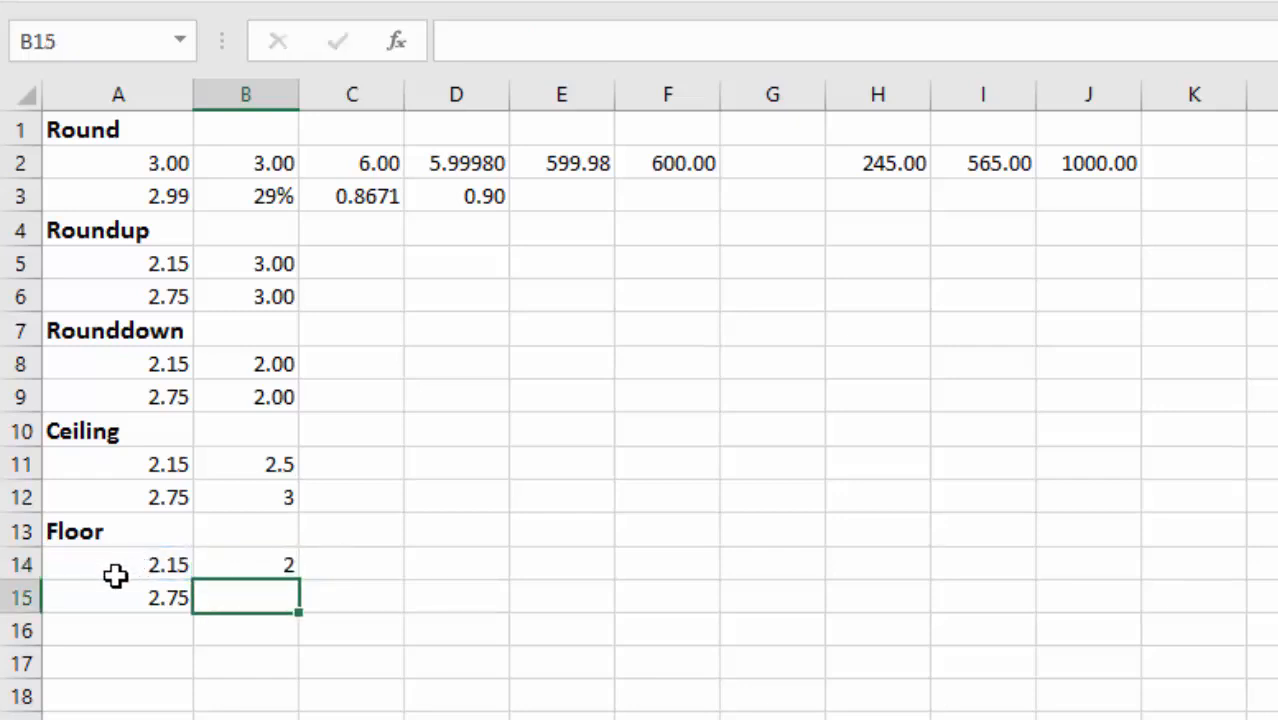
left_click(254, 565)
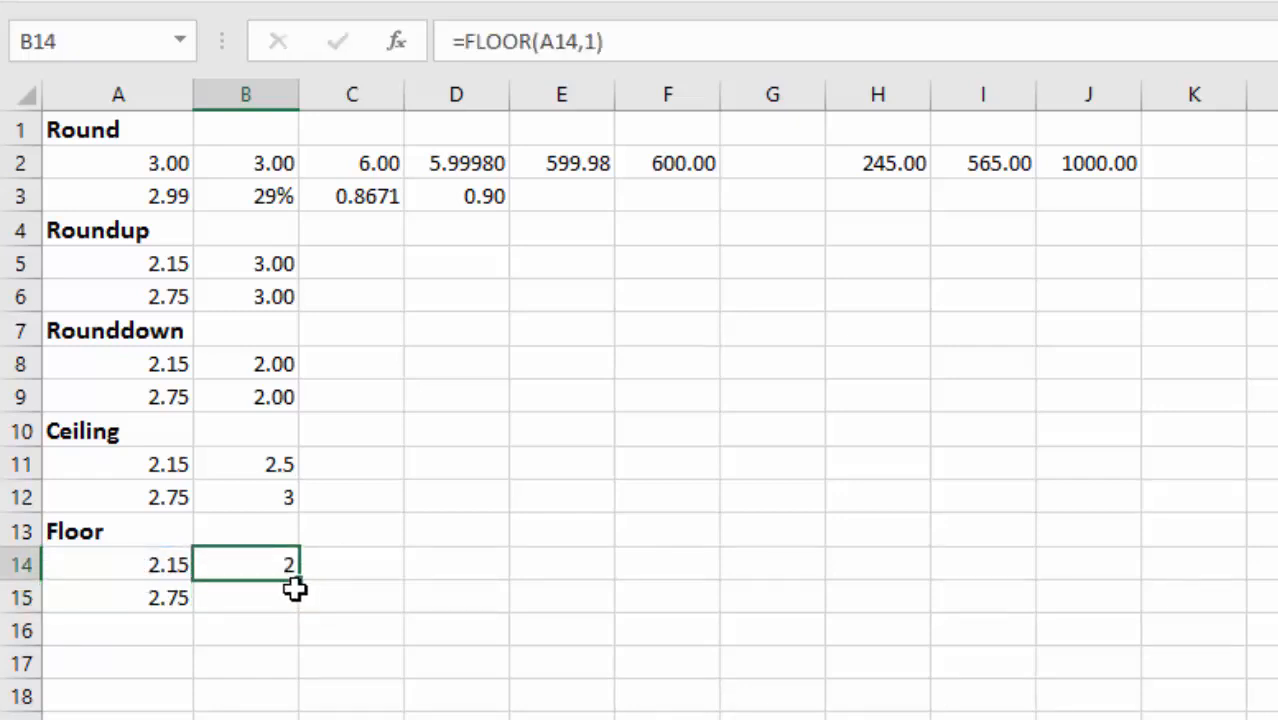
left_click_drag(300, 585, 300, 606)
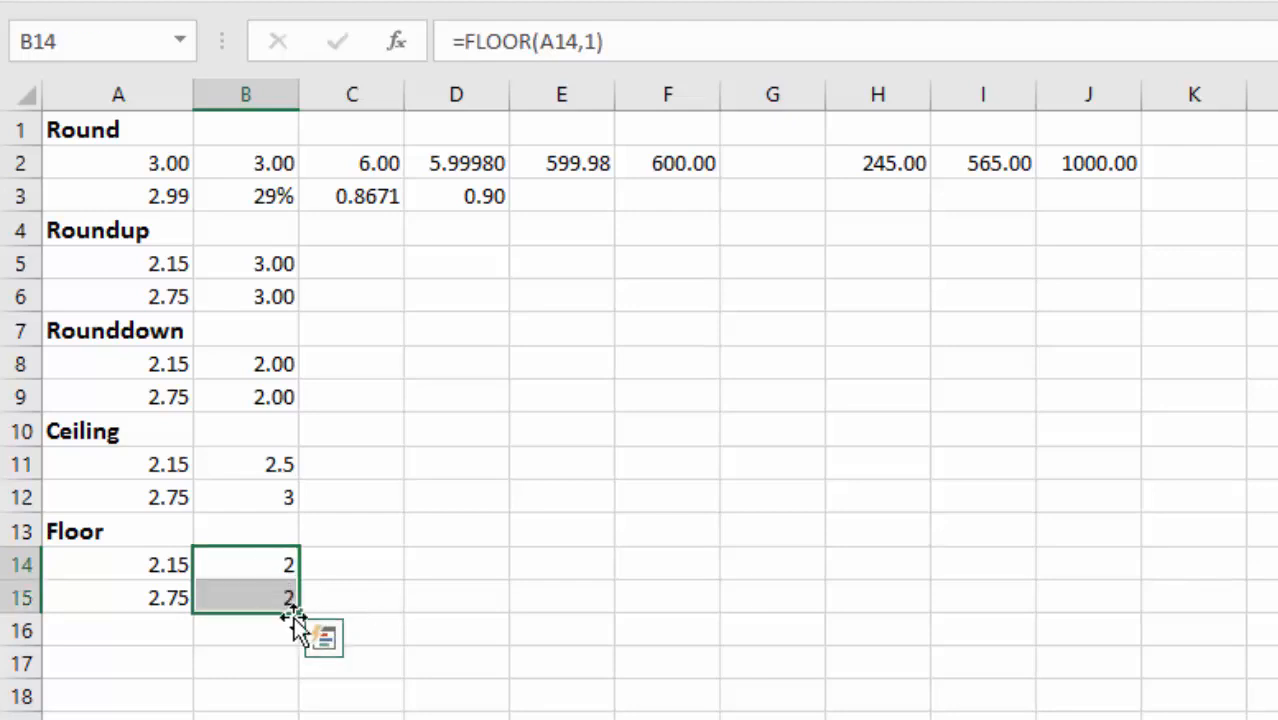
Format the Ceiling results in B11:B12 and the Floor results in B14:B15 together to show two decimal places.
left_click(280, 600)
left_click_drag(234, 462, 234, 490)
left_click(246, 566, "ctrl")
left_click_drag(246, 566, 247, 591)
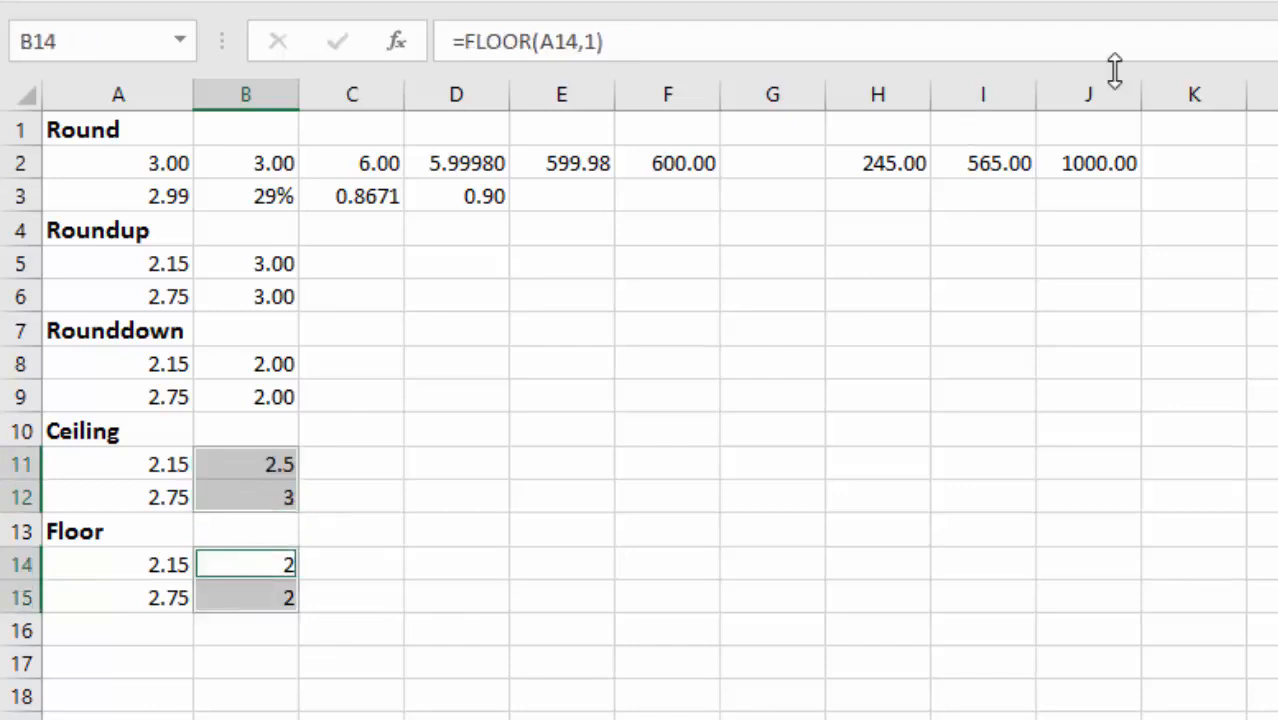
double_click(1211, 3)
left_click(250, 599)
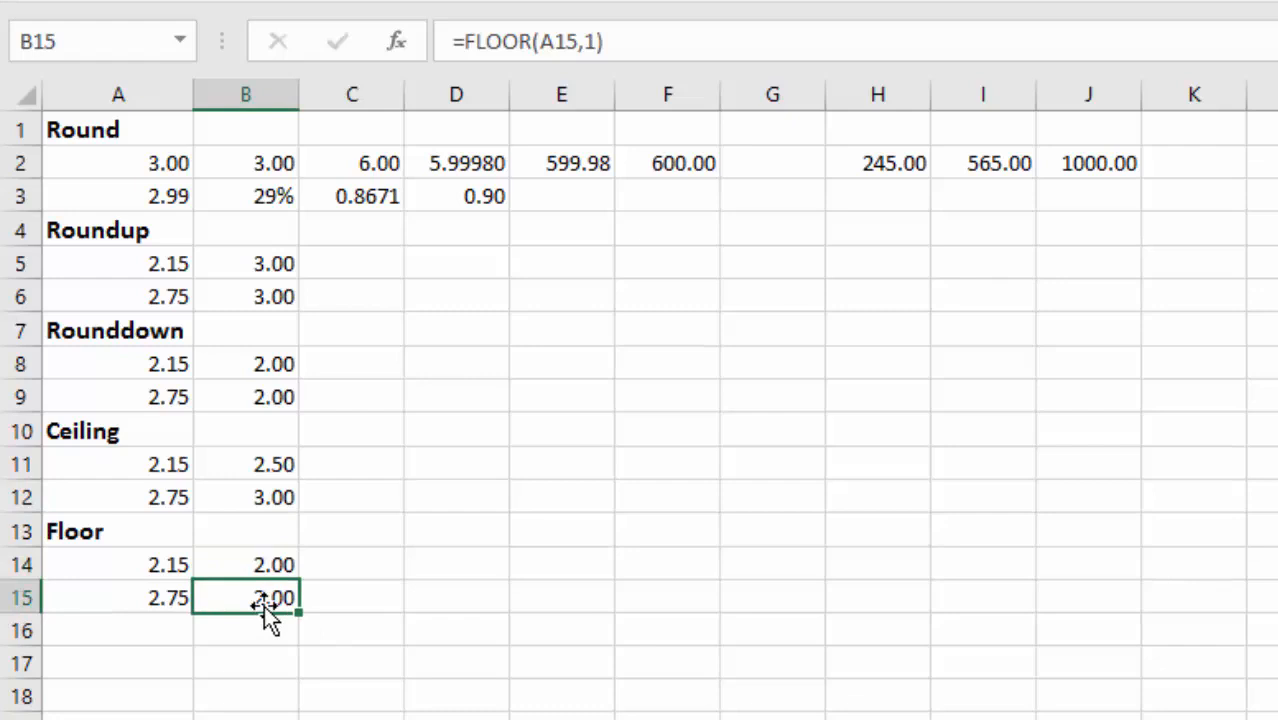
Set the significance in B11's CEILING formula to 20.
left_click(245, 465)
key("F2")
key("Left")
key("BackSpace")
key("BackSpace")
key("BackSpace")
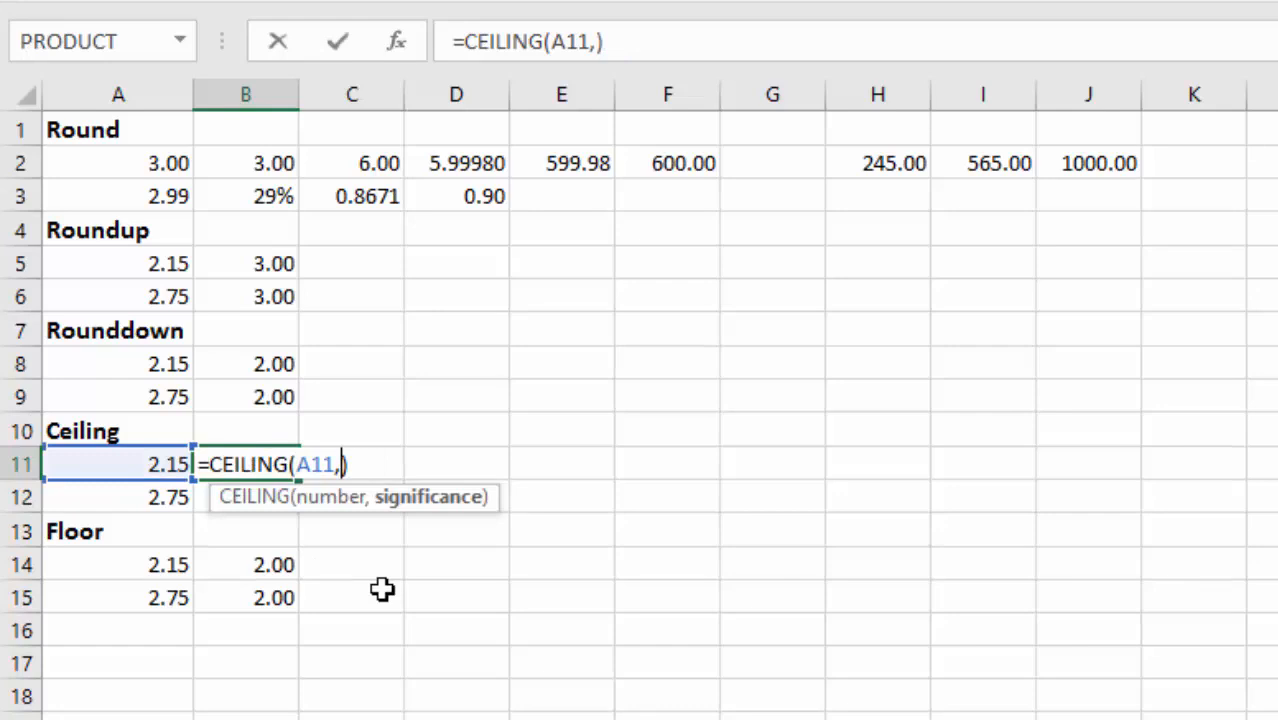
type("20")
key("Return")
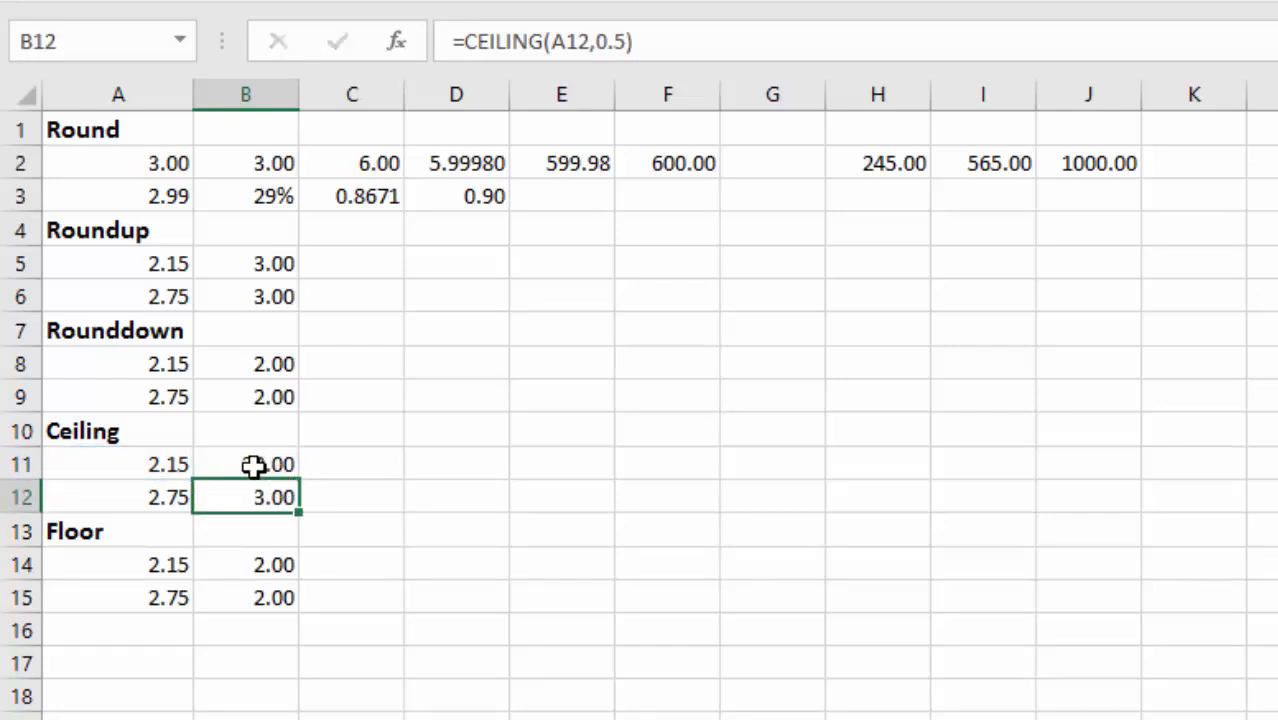
Change the significance in B11's CEILING formula to 100.
double_click(253, 466)
left_click(352, 464)
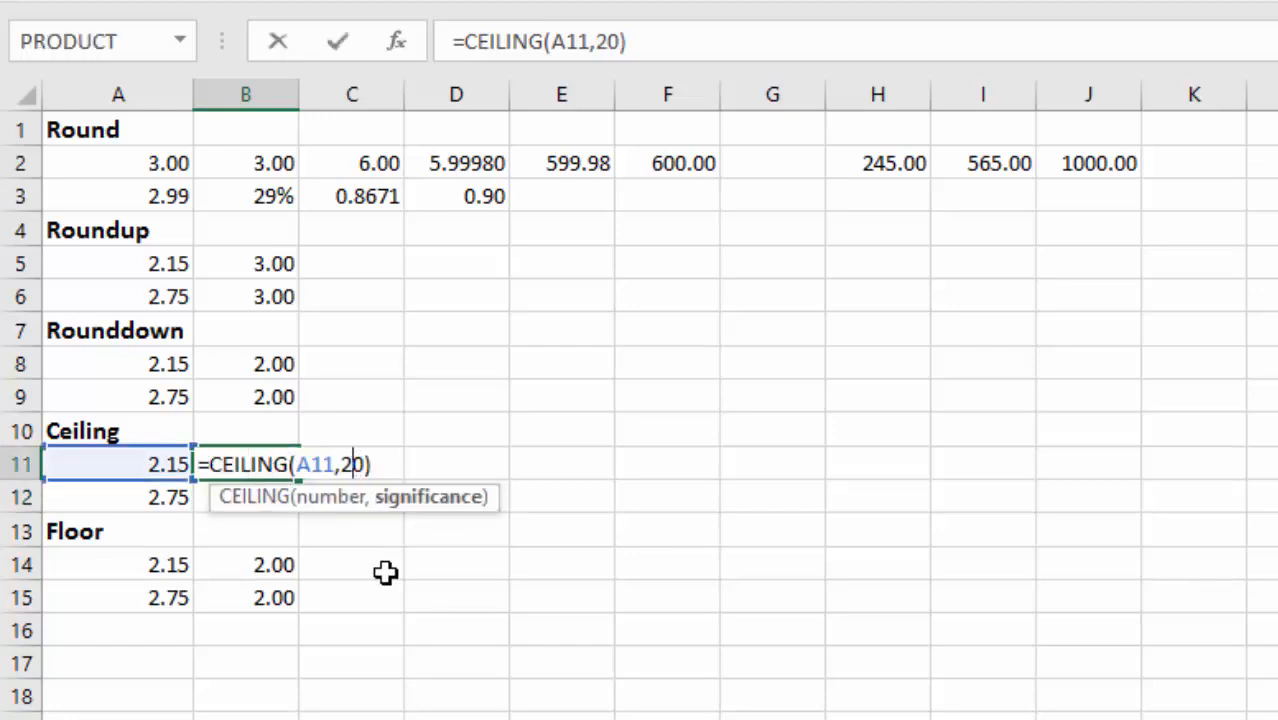
key("BackSpace")
type("10")
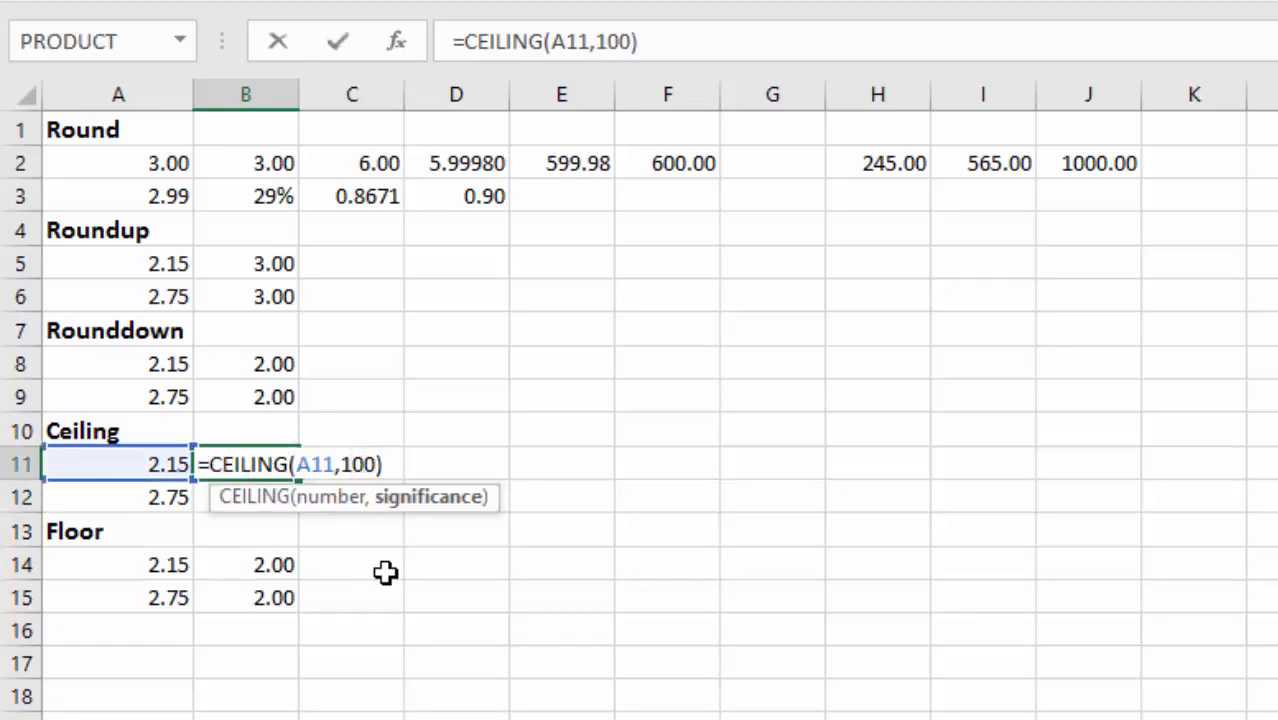
key("Return")
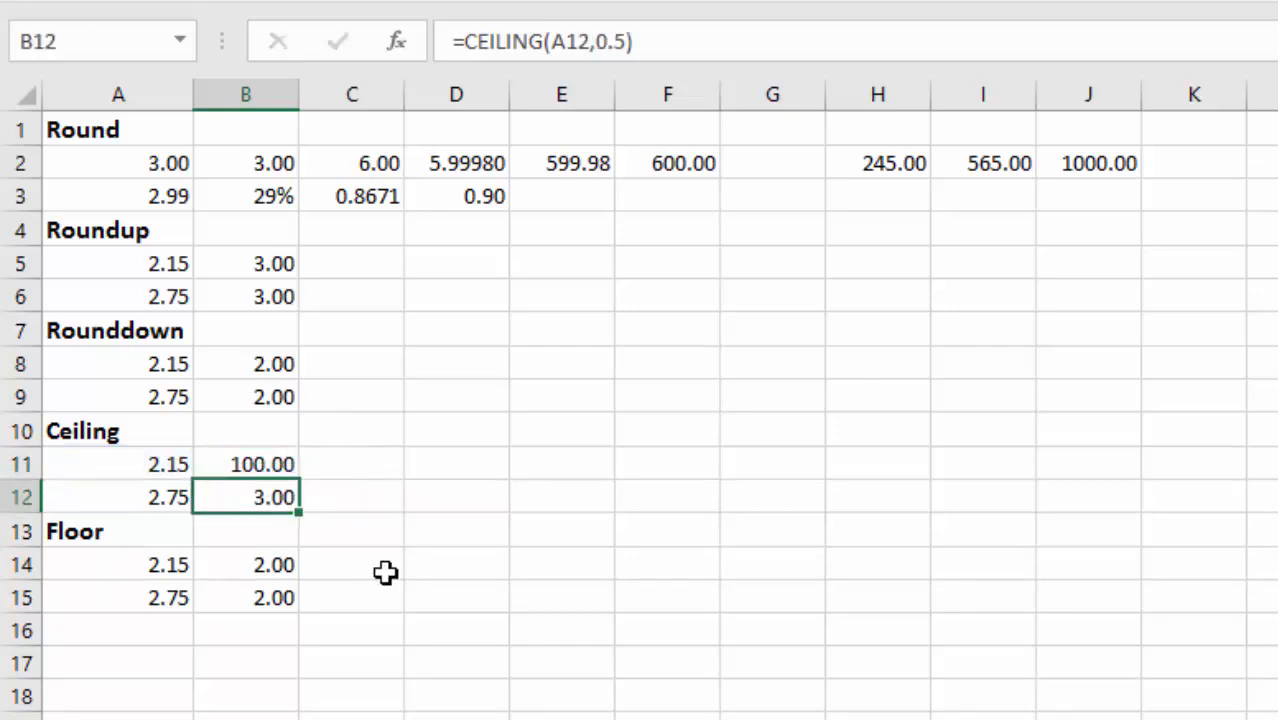
Set the significance in B11's CEILING formula back to .50.
double_click(250, 466)
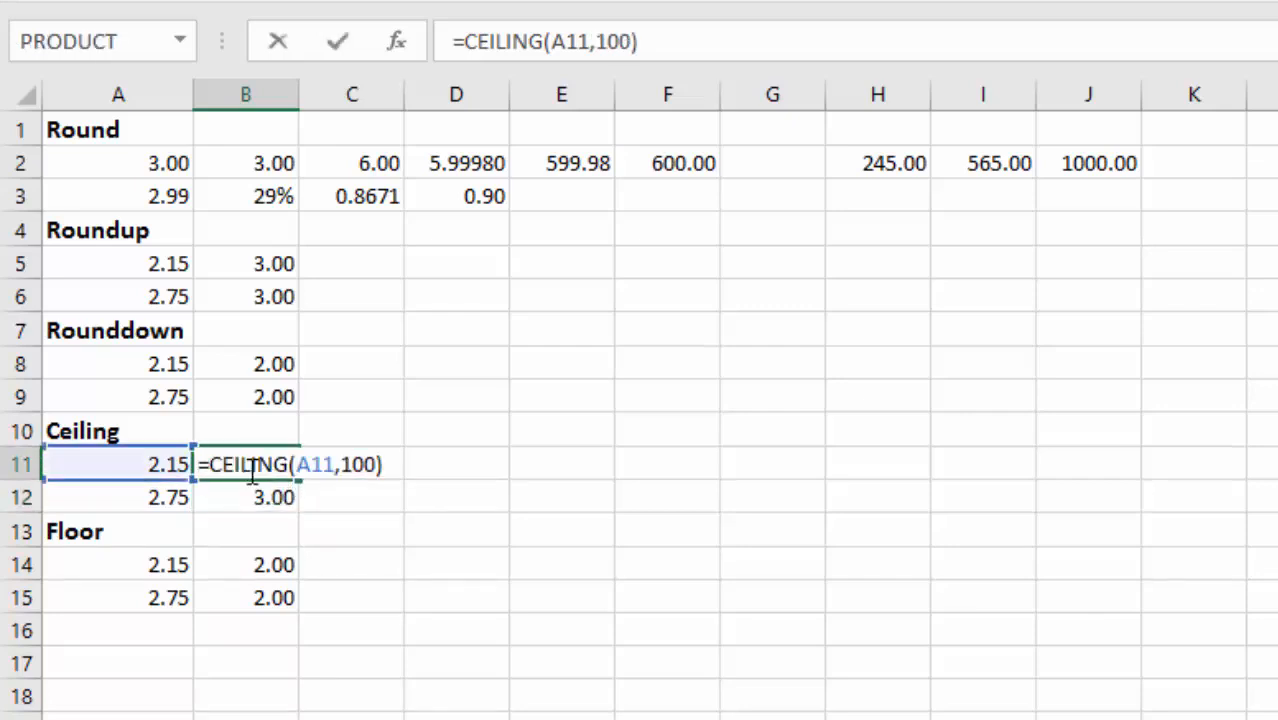
left_click(377, 466)
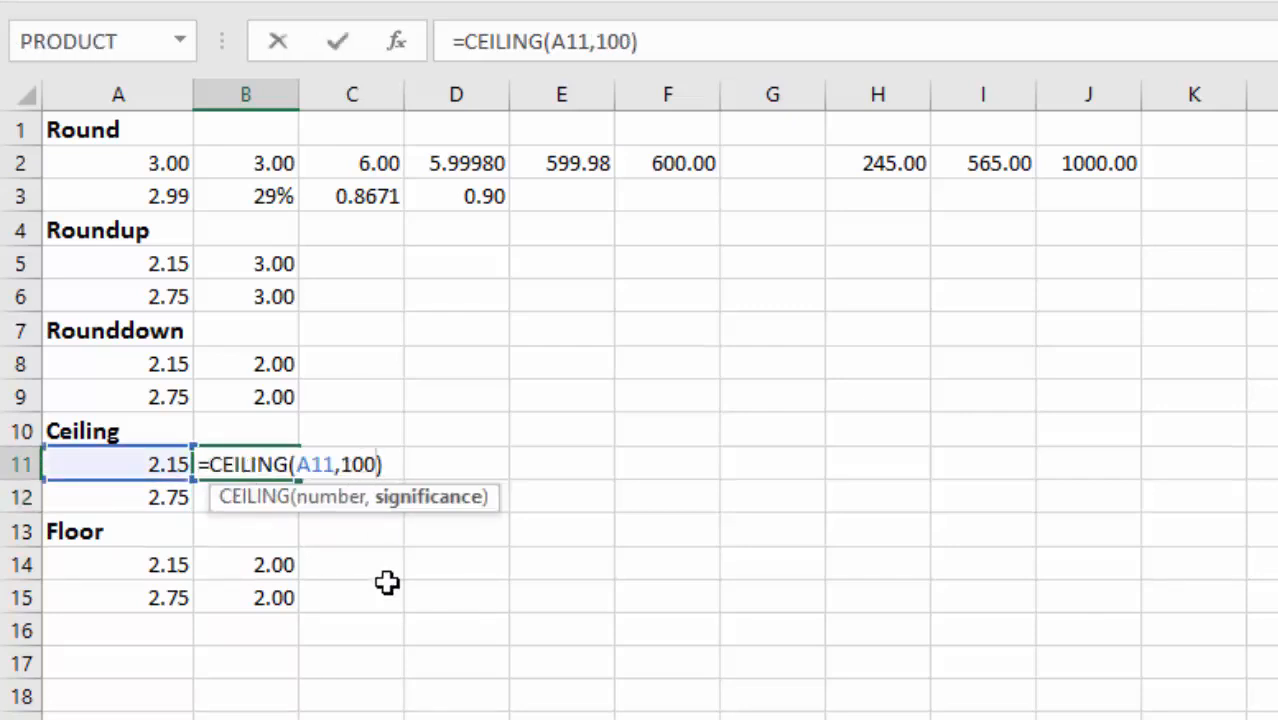
key("BackSpace")
key("BackSpace")
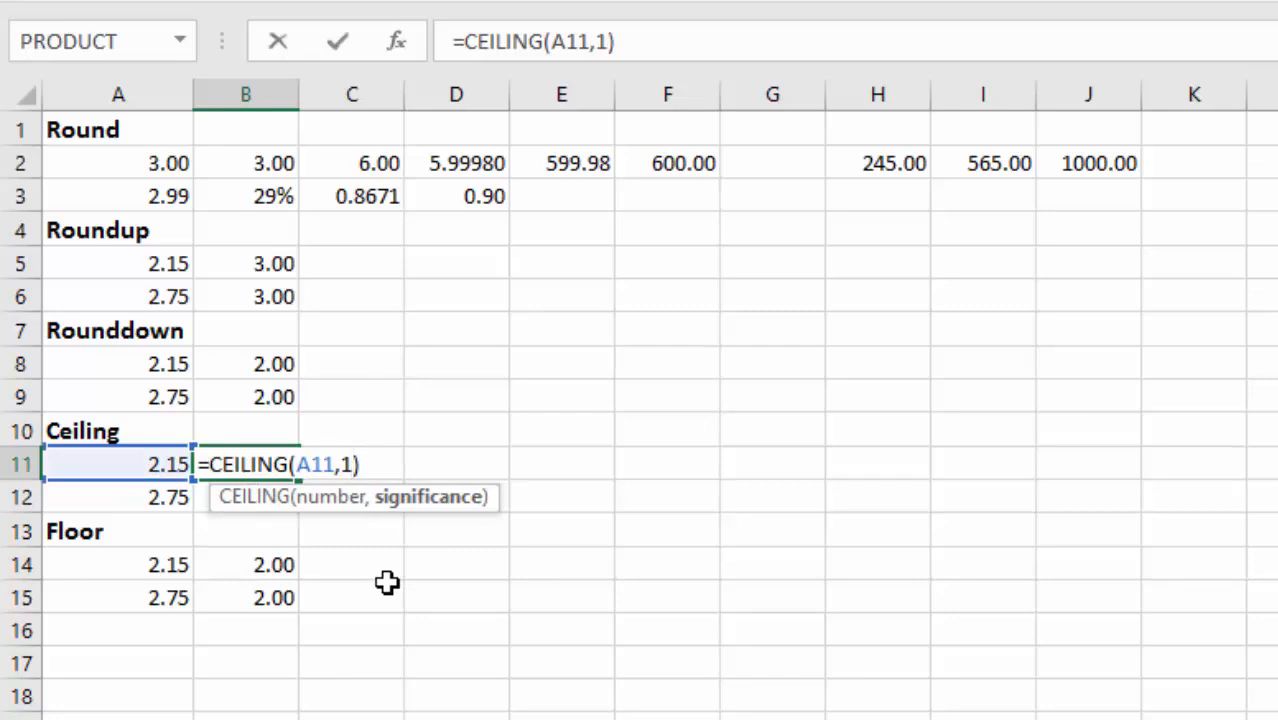
key("BackSpace")
type("0")
key("BackSpace")
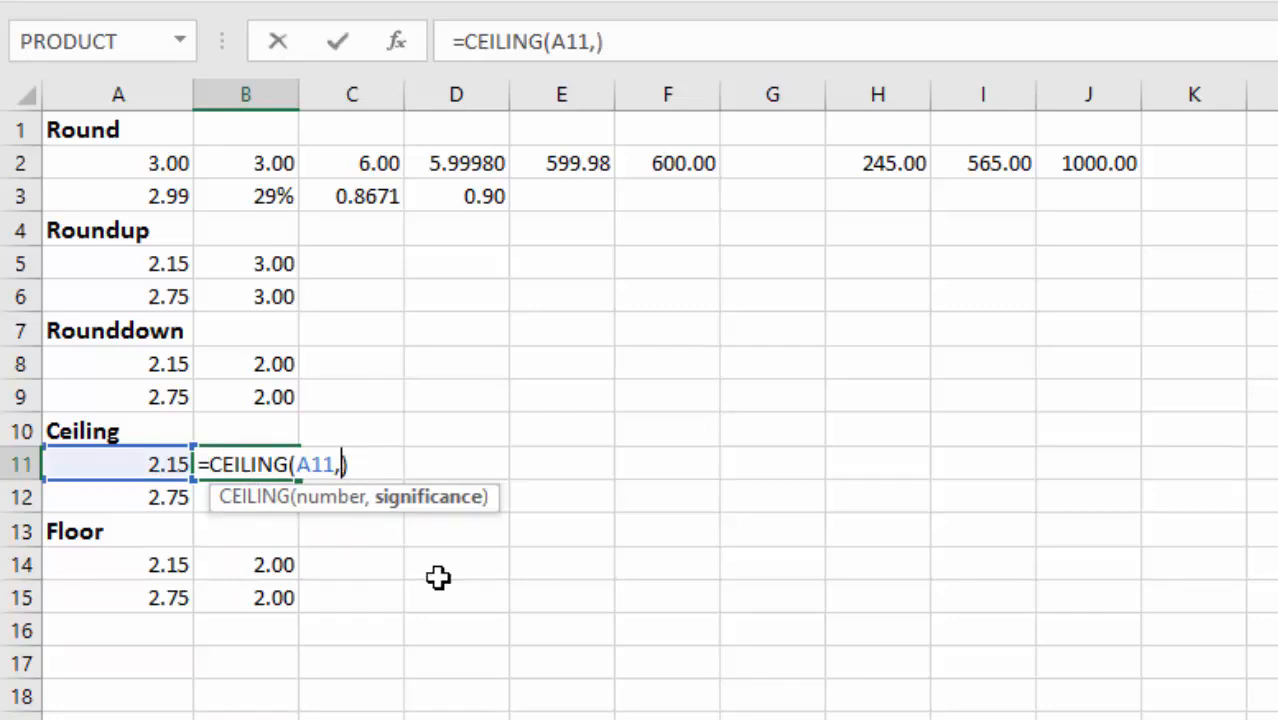
type(".50")
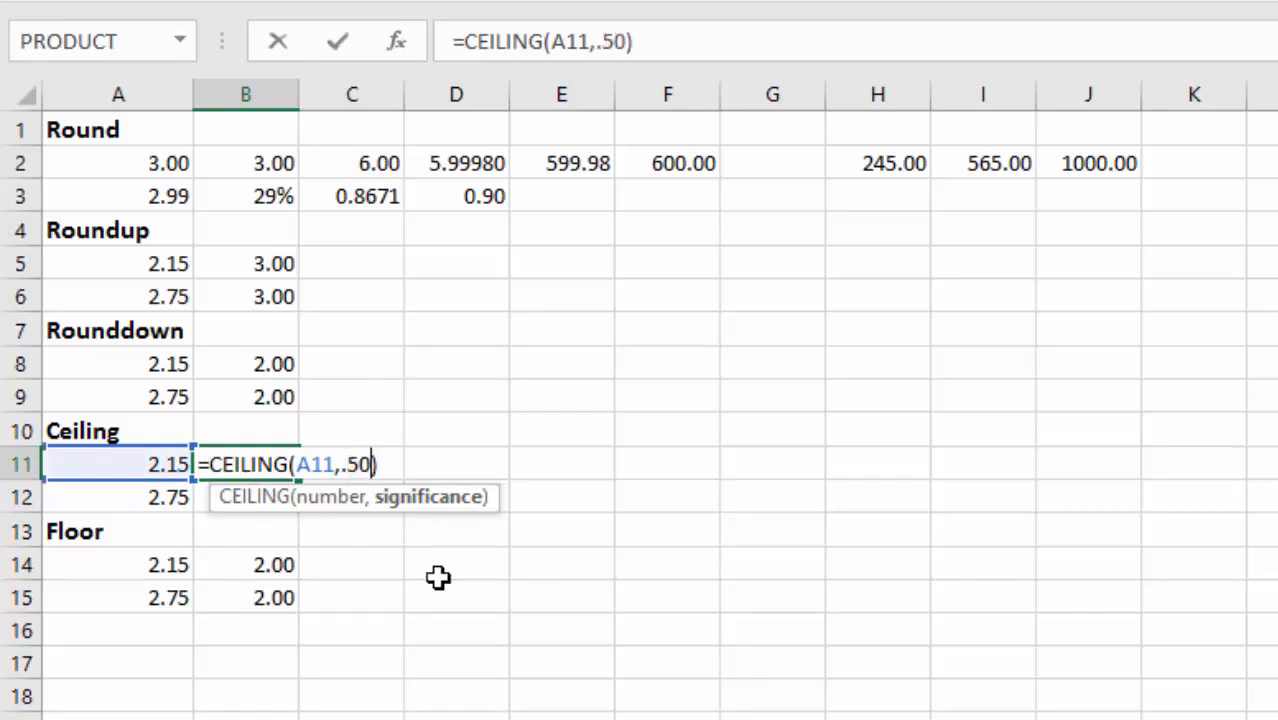
key("Return")
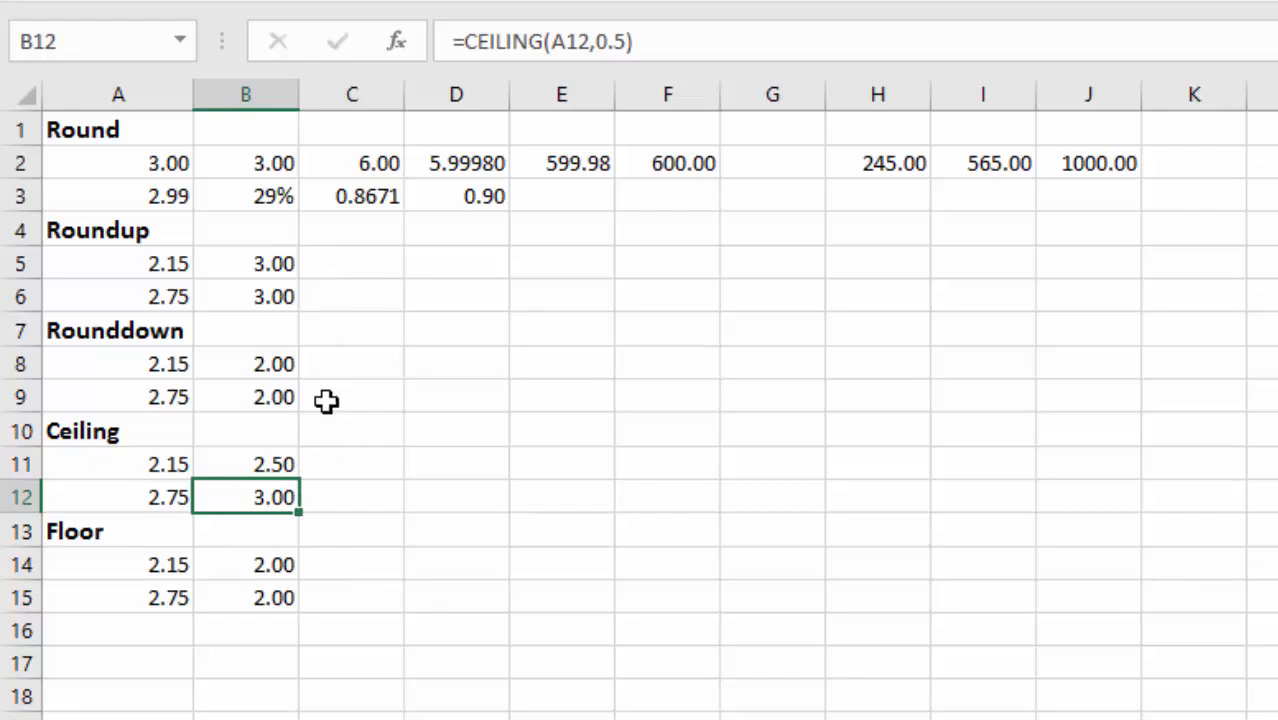
Enter =CEILING(A11*2,1)-.01 in cell D11 and copy the formula down to D12.
left_click(461, 465)
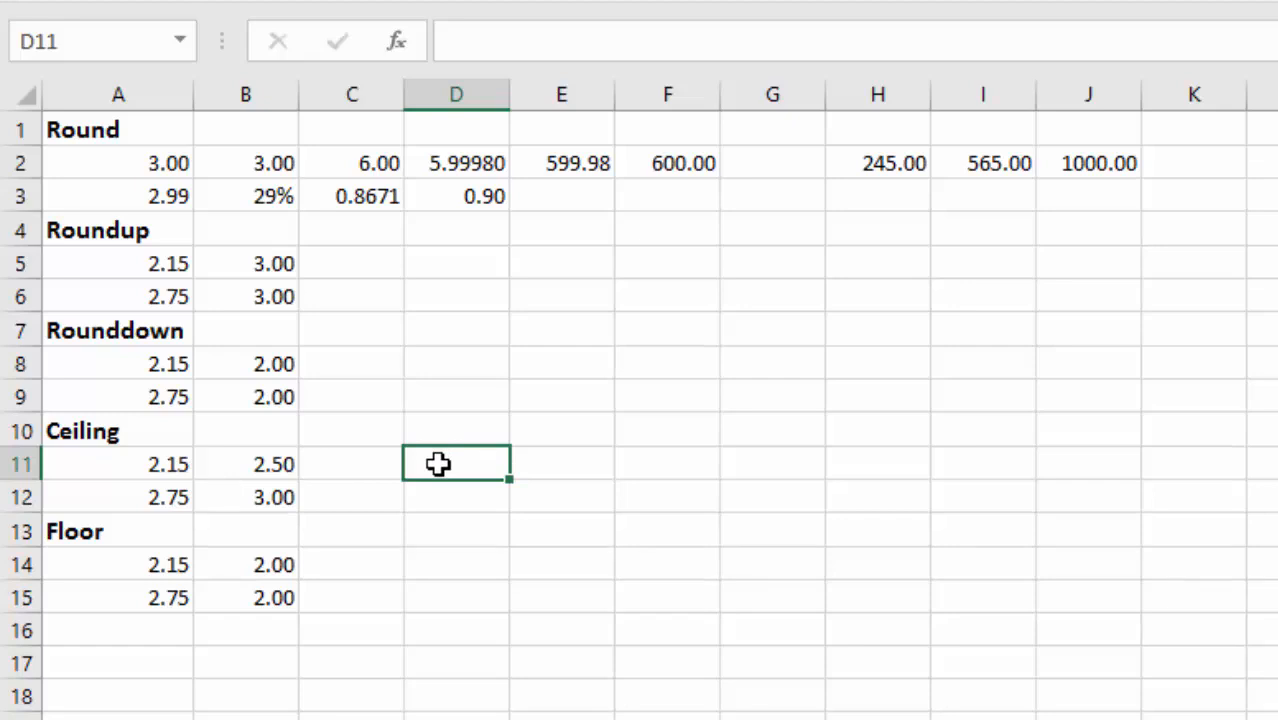
type("=ce")
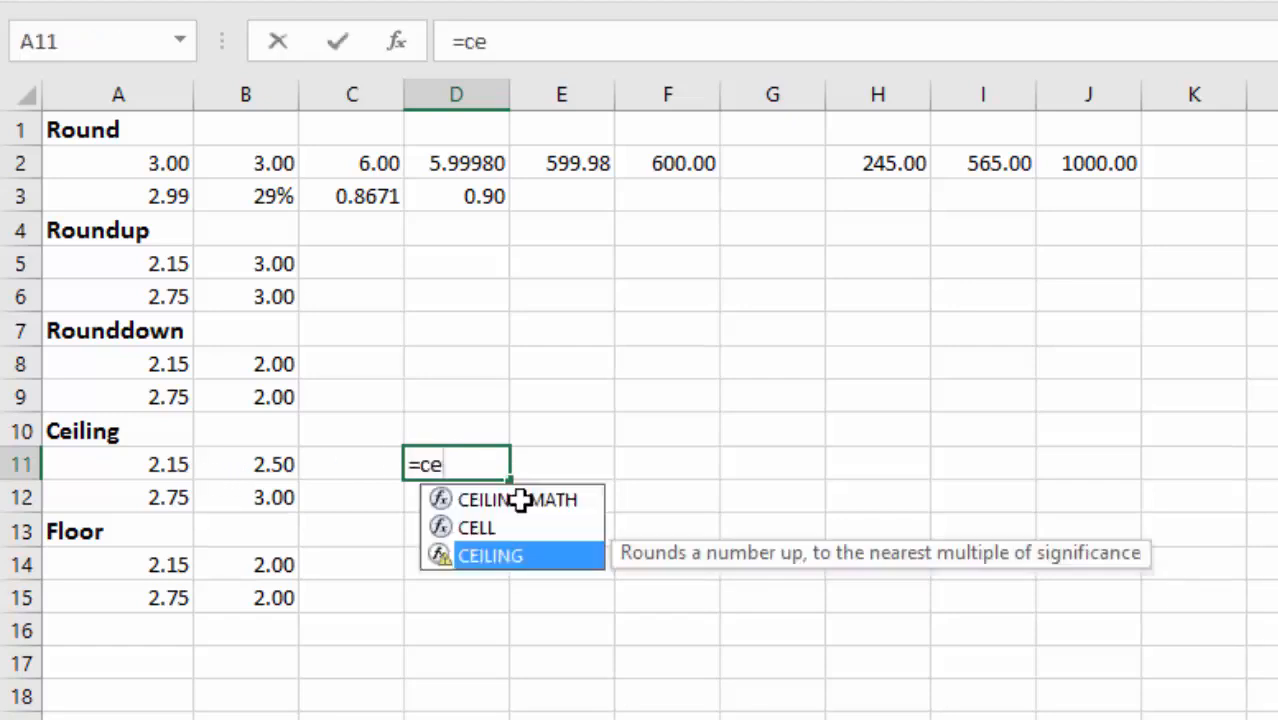
key("Tab")
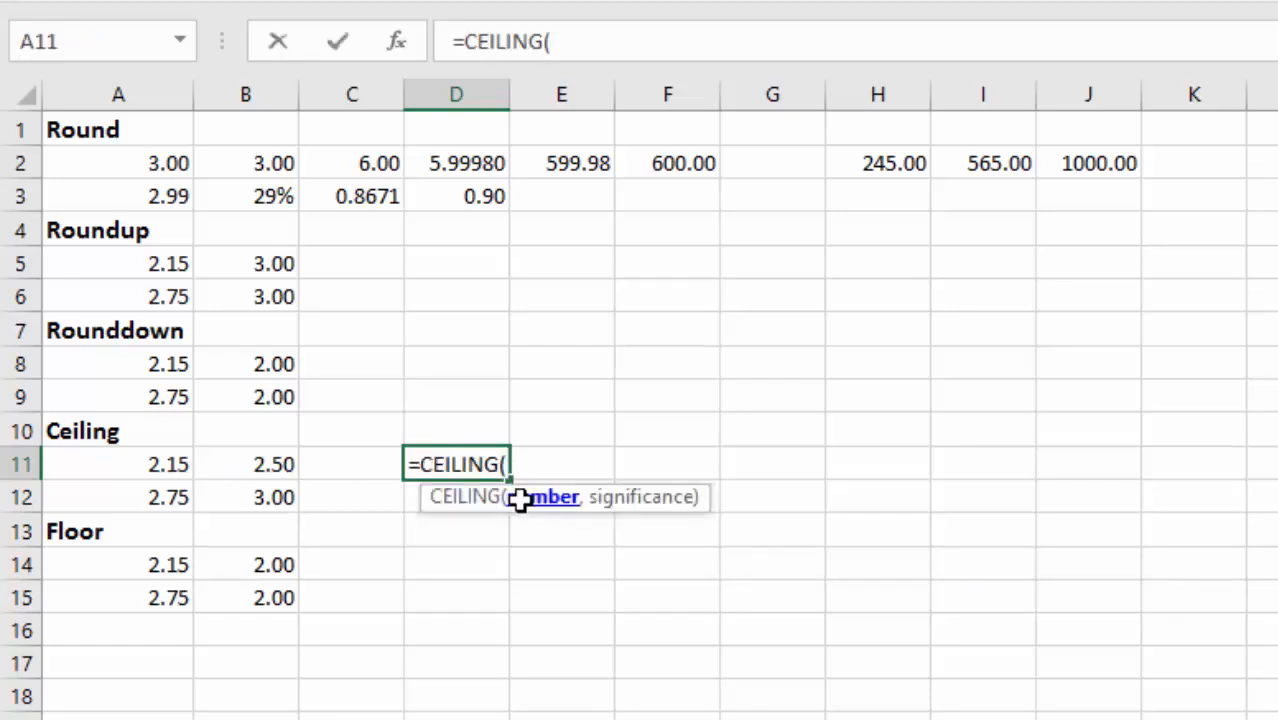
left_click(146, 470)
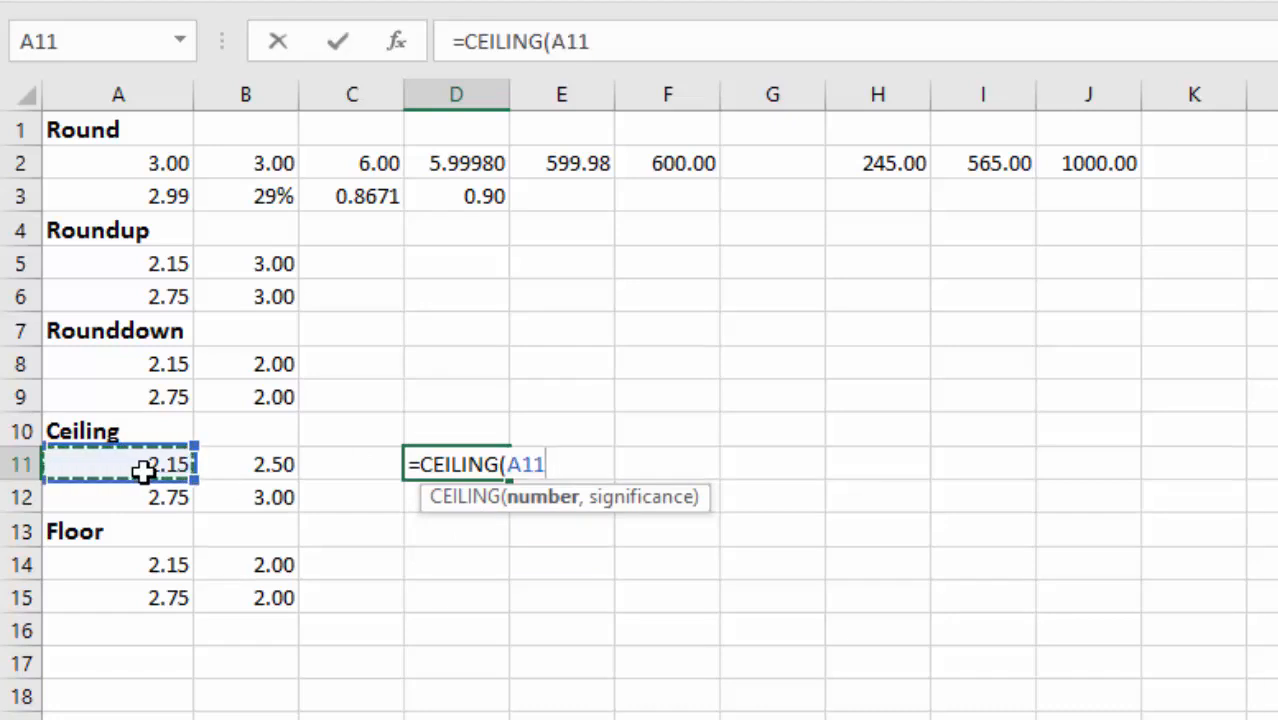
type("*2")
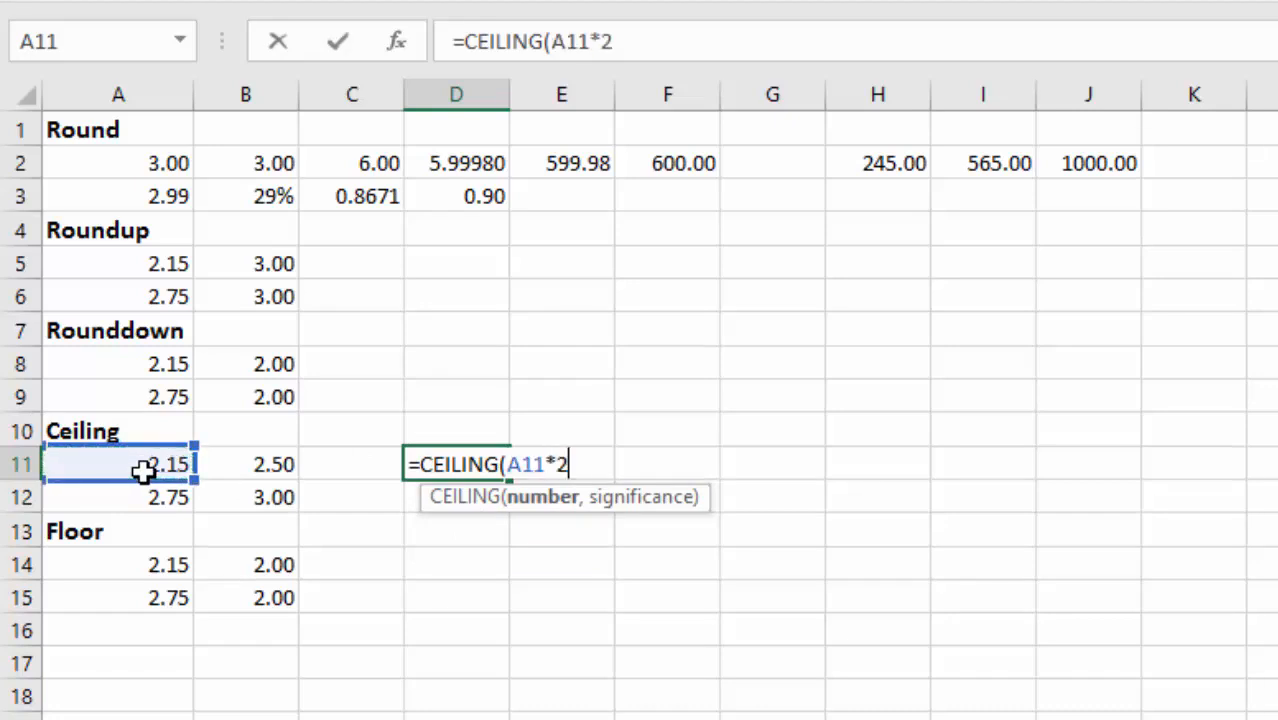
type(",")
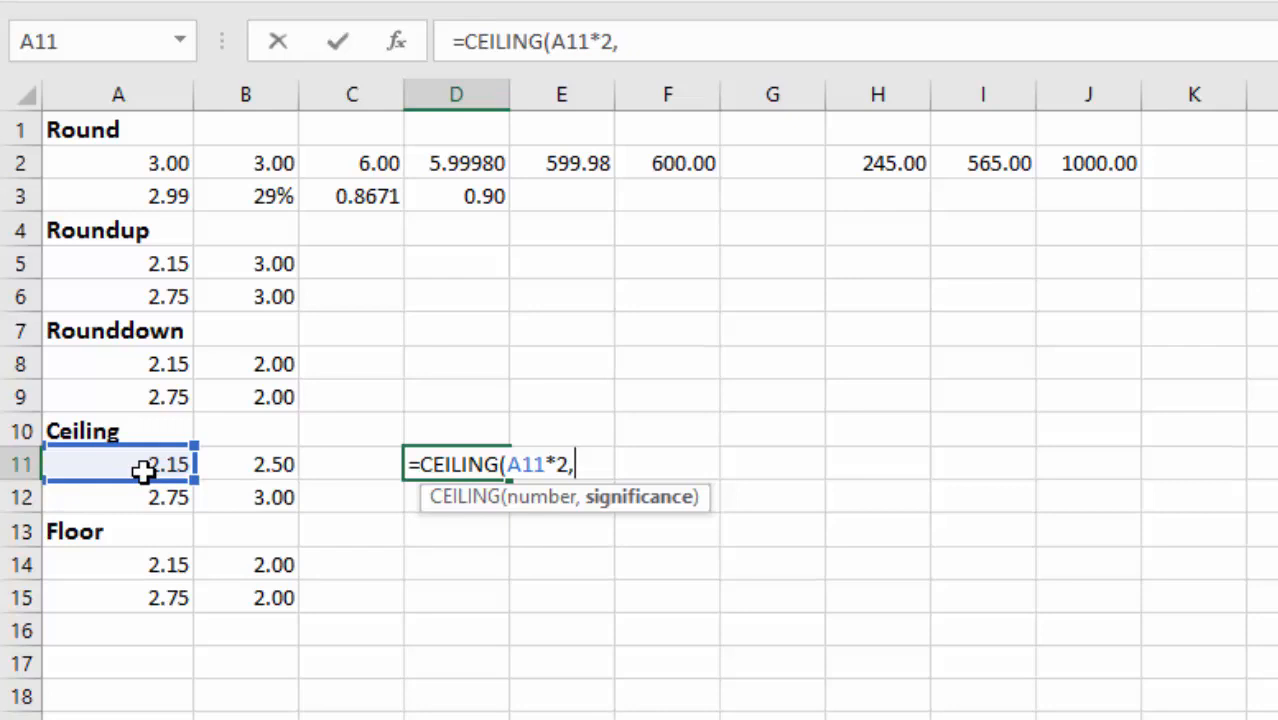
type("1)")
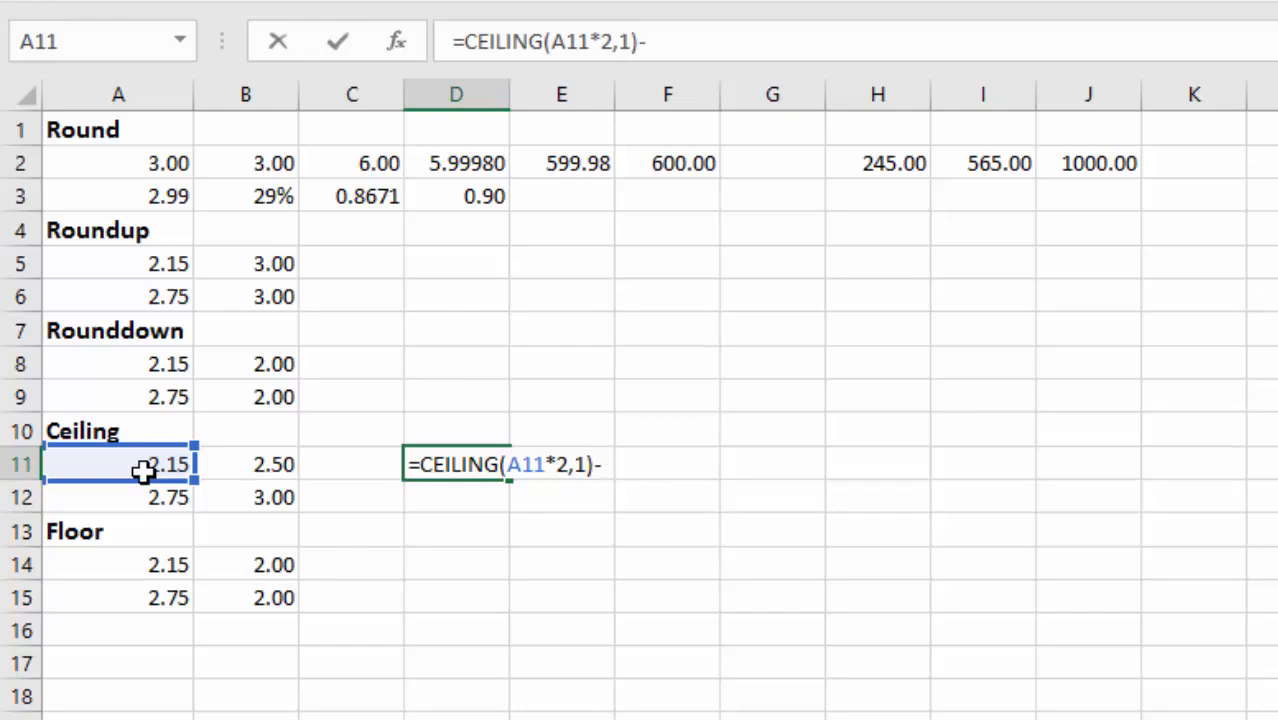
type("-.01")
key("Return")
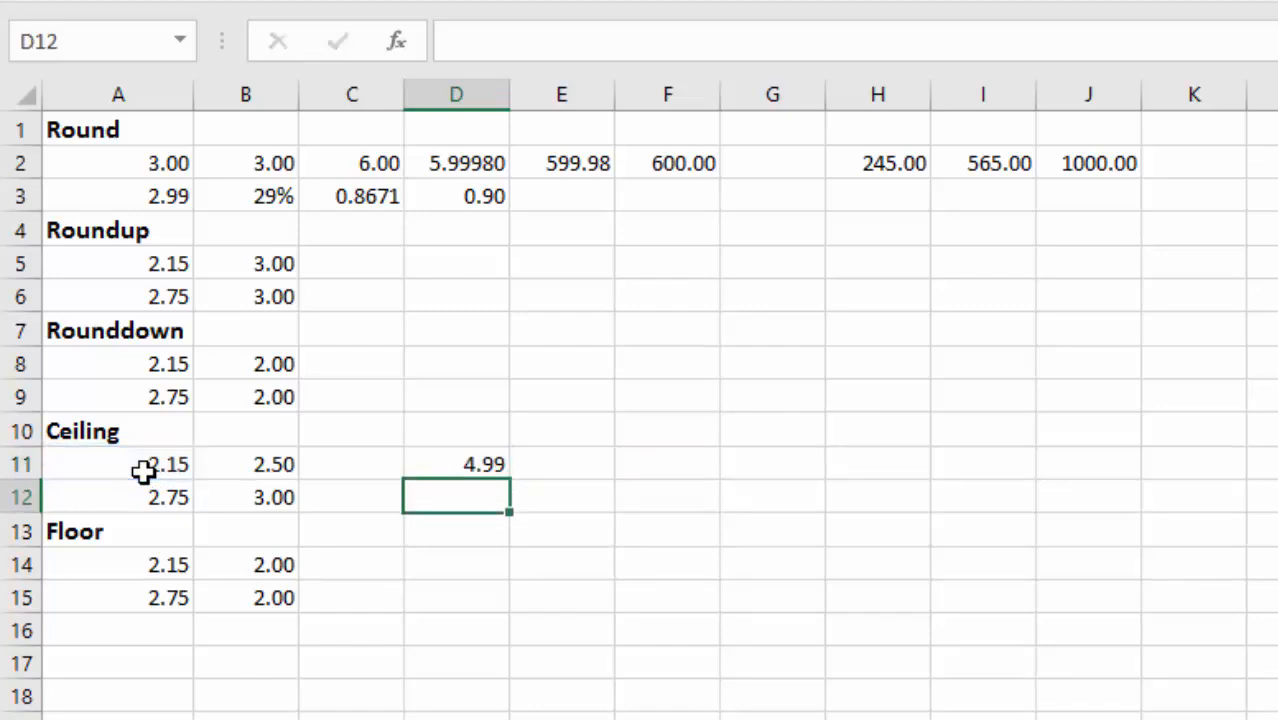
left_click(484, 468)
left_click_drag(510, 482, 507, 510)
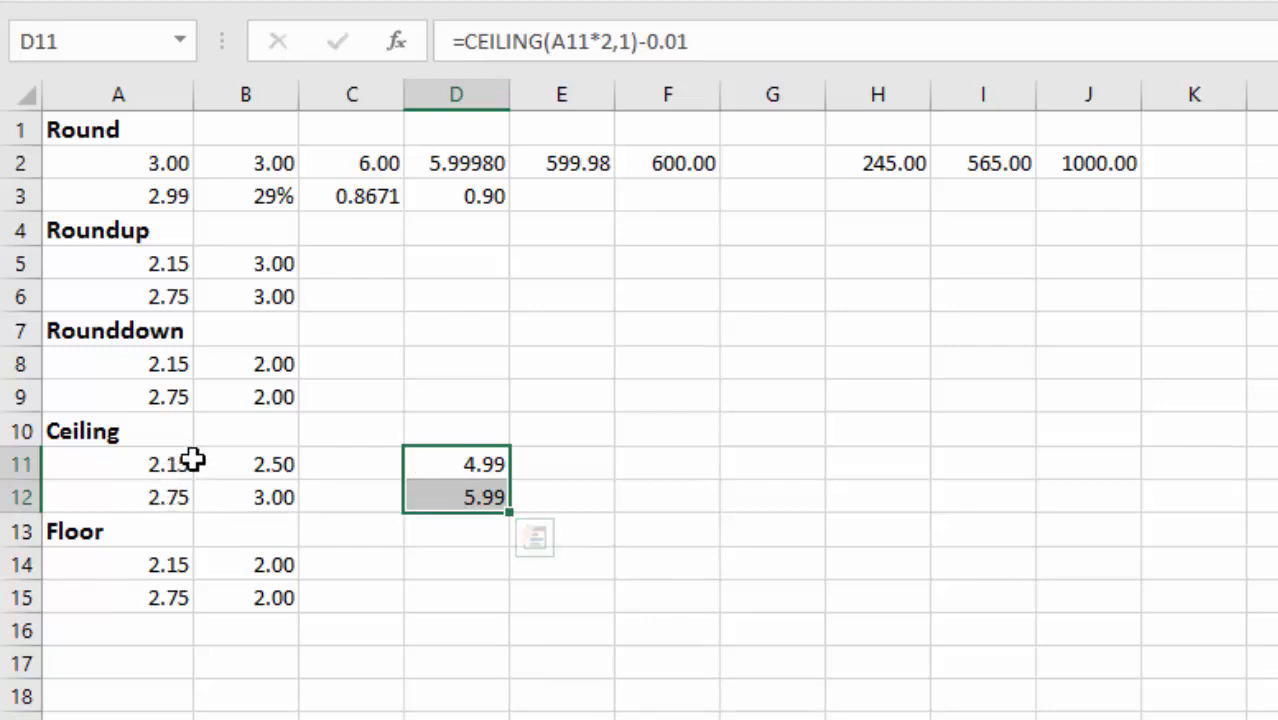
Change the significance in D12's CEILING formula to .5 and copy the formula up to D11.
double_click(442, 496)
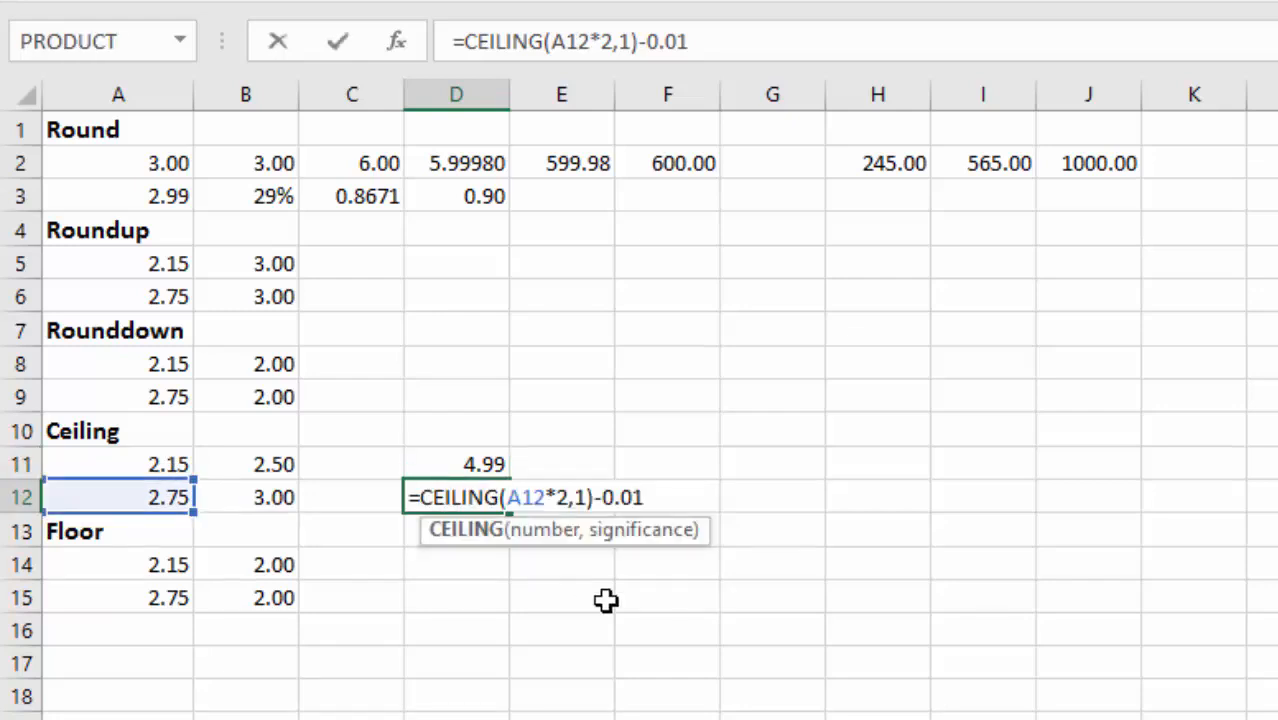
left_click(588, 497)
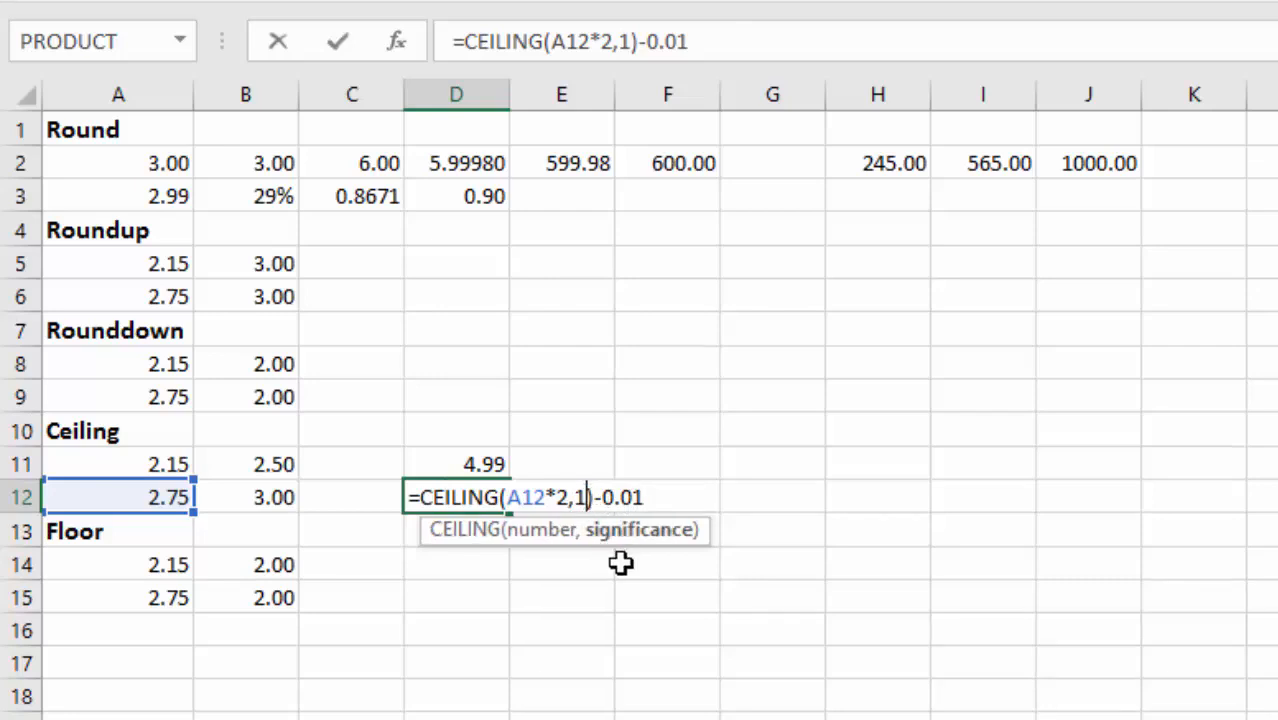
key("BackSpace")
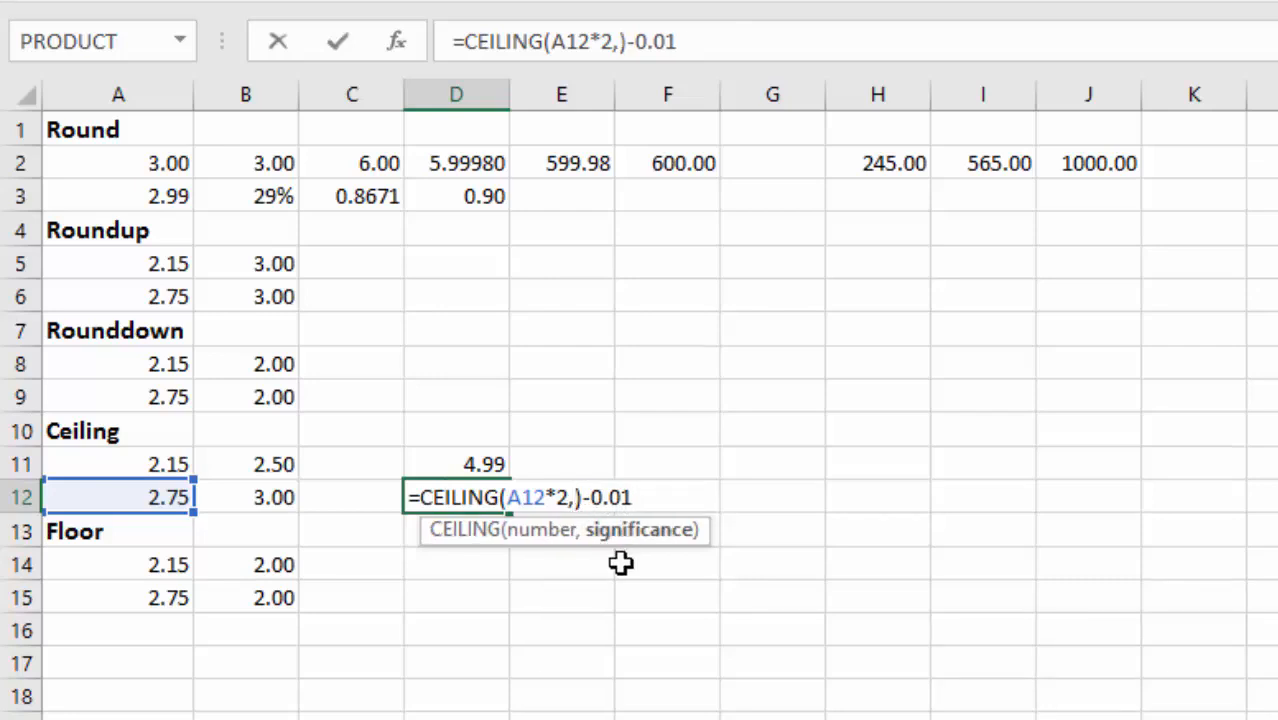
type(".5")
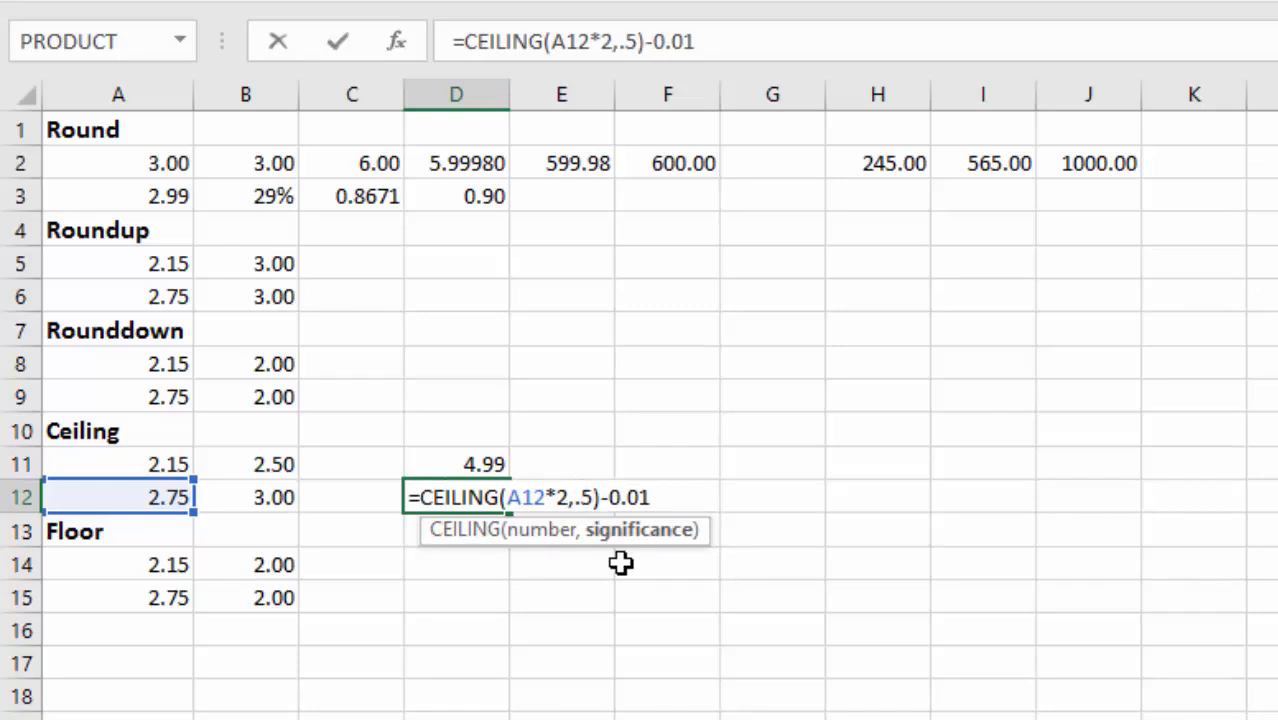
key("Return")
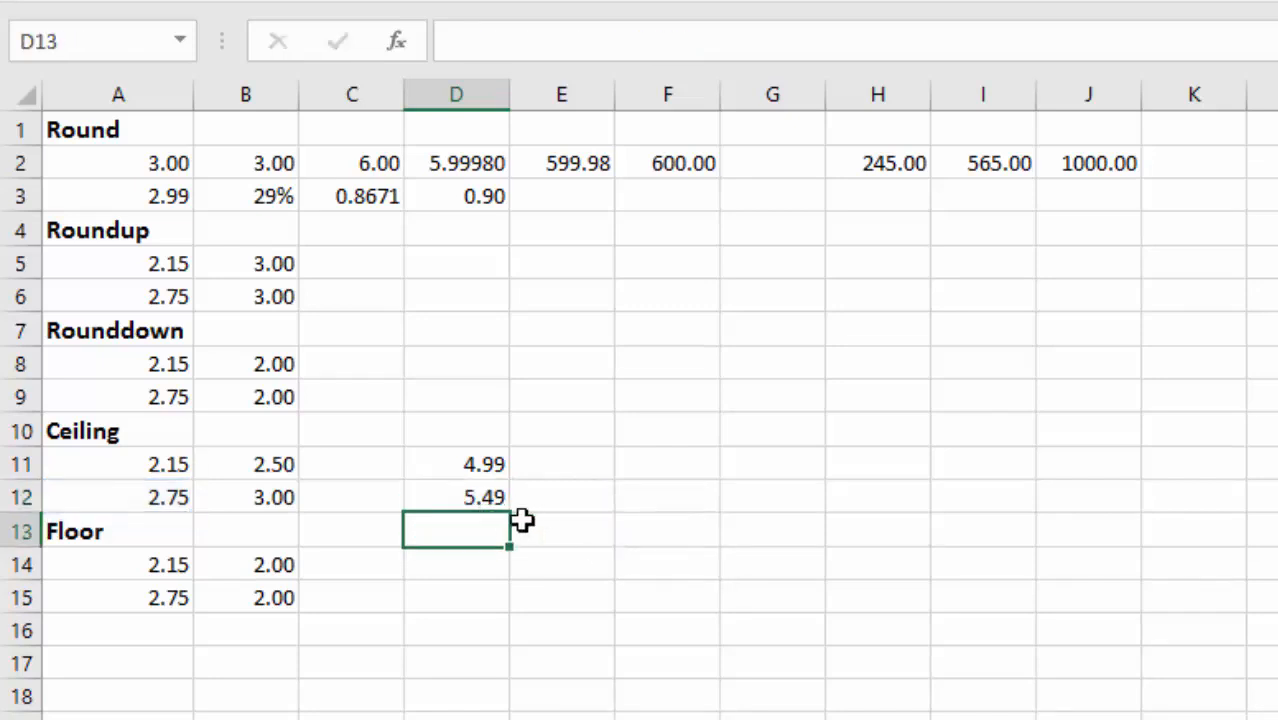
left_click(479, 491)
left_click(507, 462, "shift")
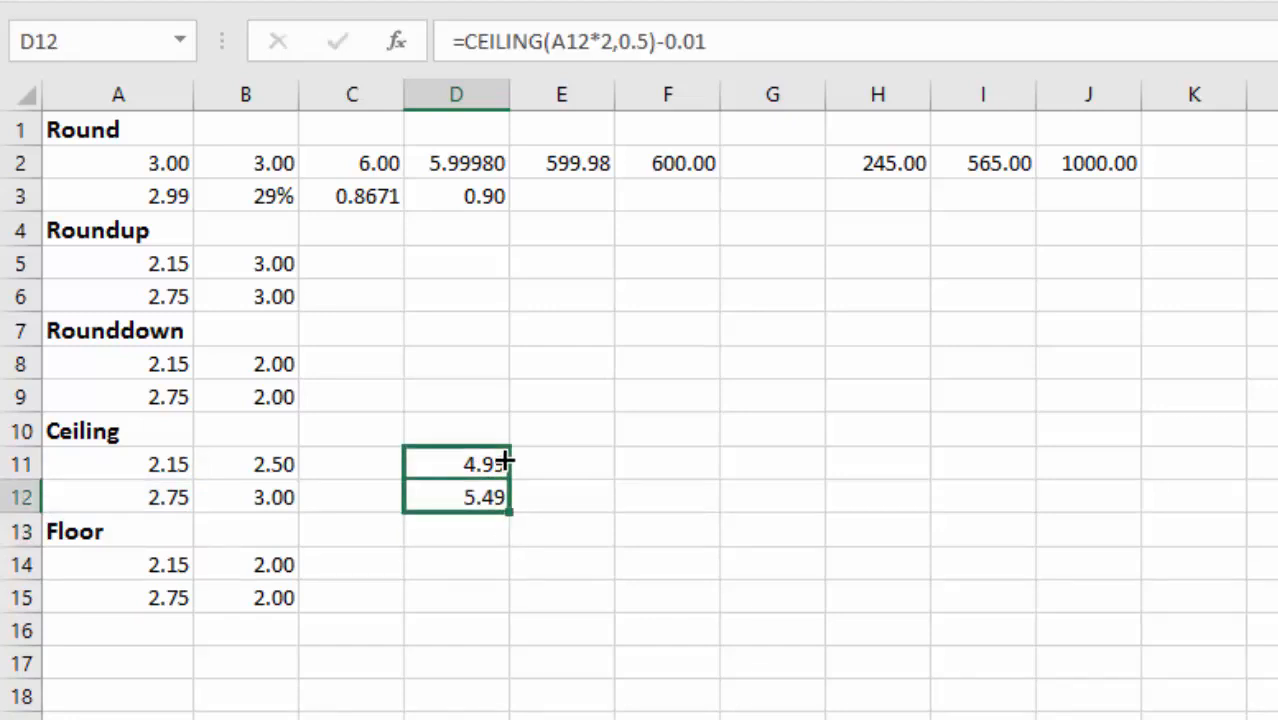
left_click_drag(507, 462, 507, 462)
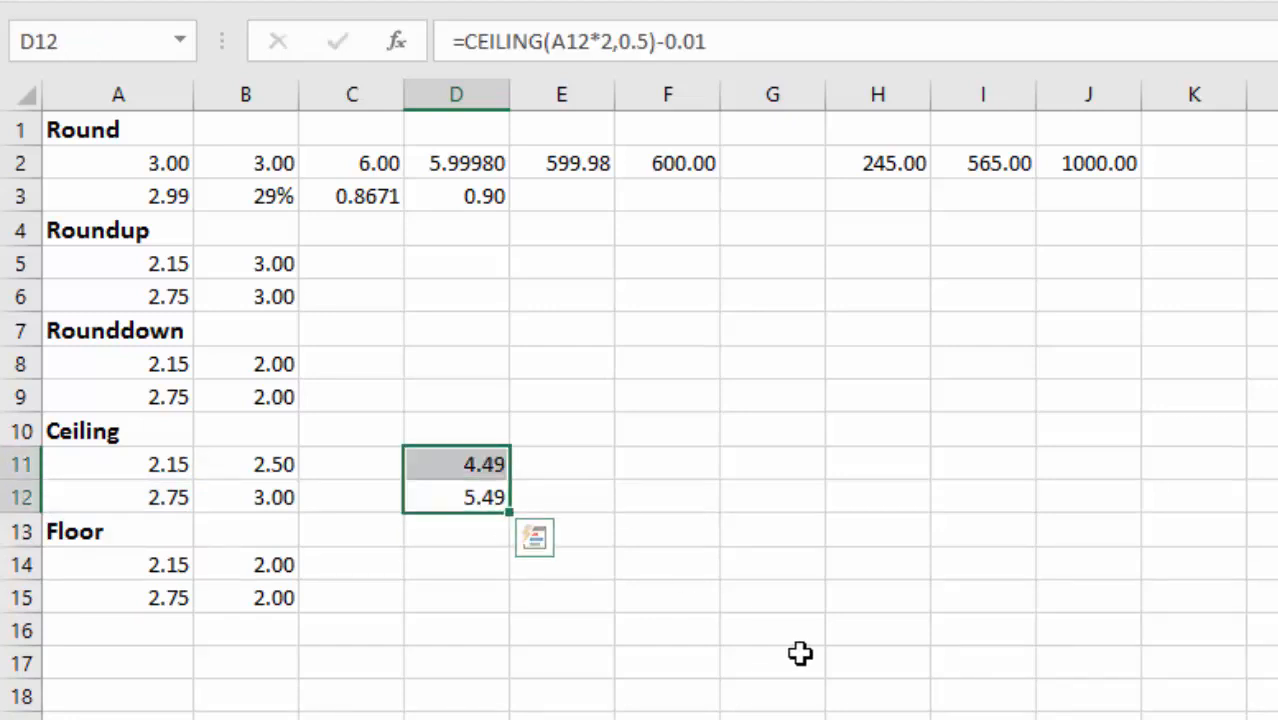